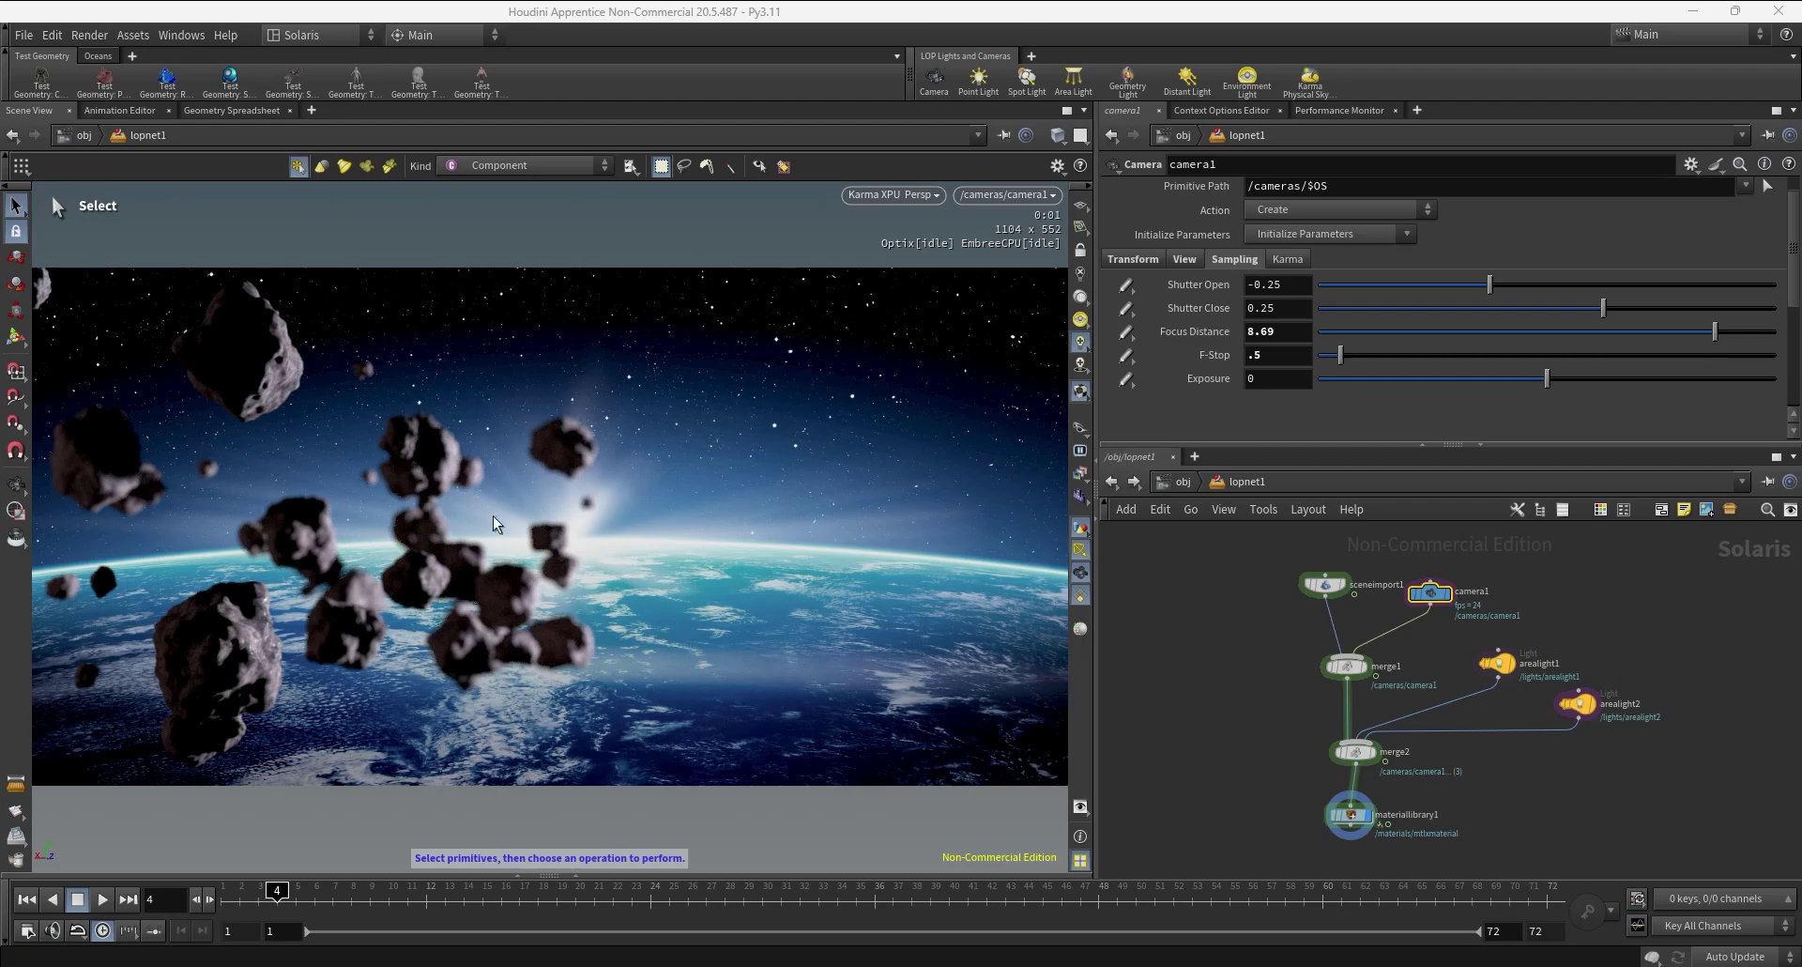
- Set camera1's focus distance by picking asteroids in the view with the Camera tool, then slightly lower its F-Stop
key(c)
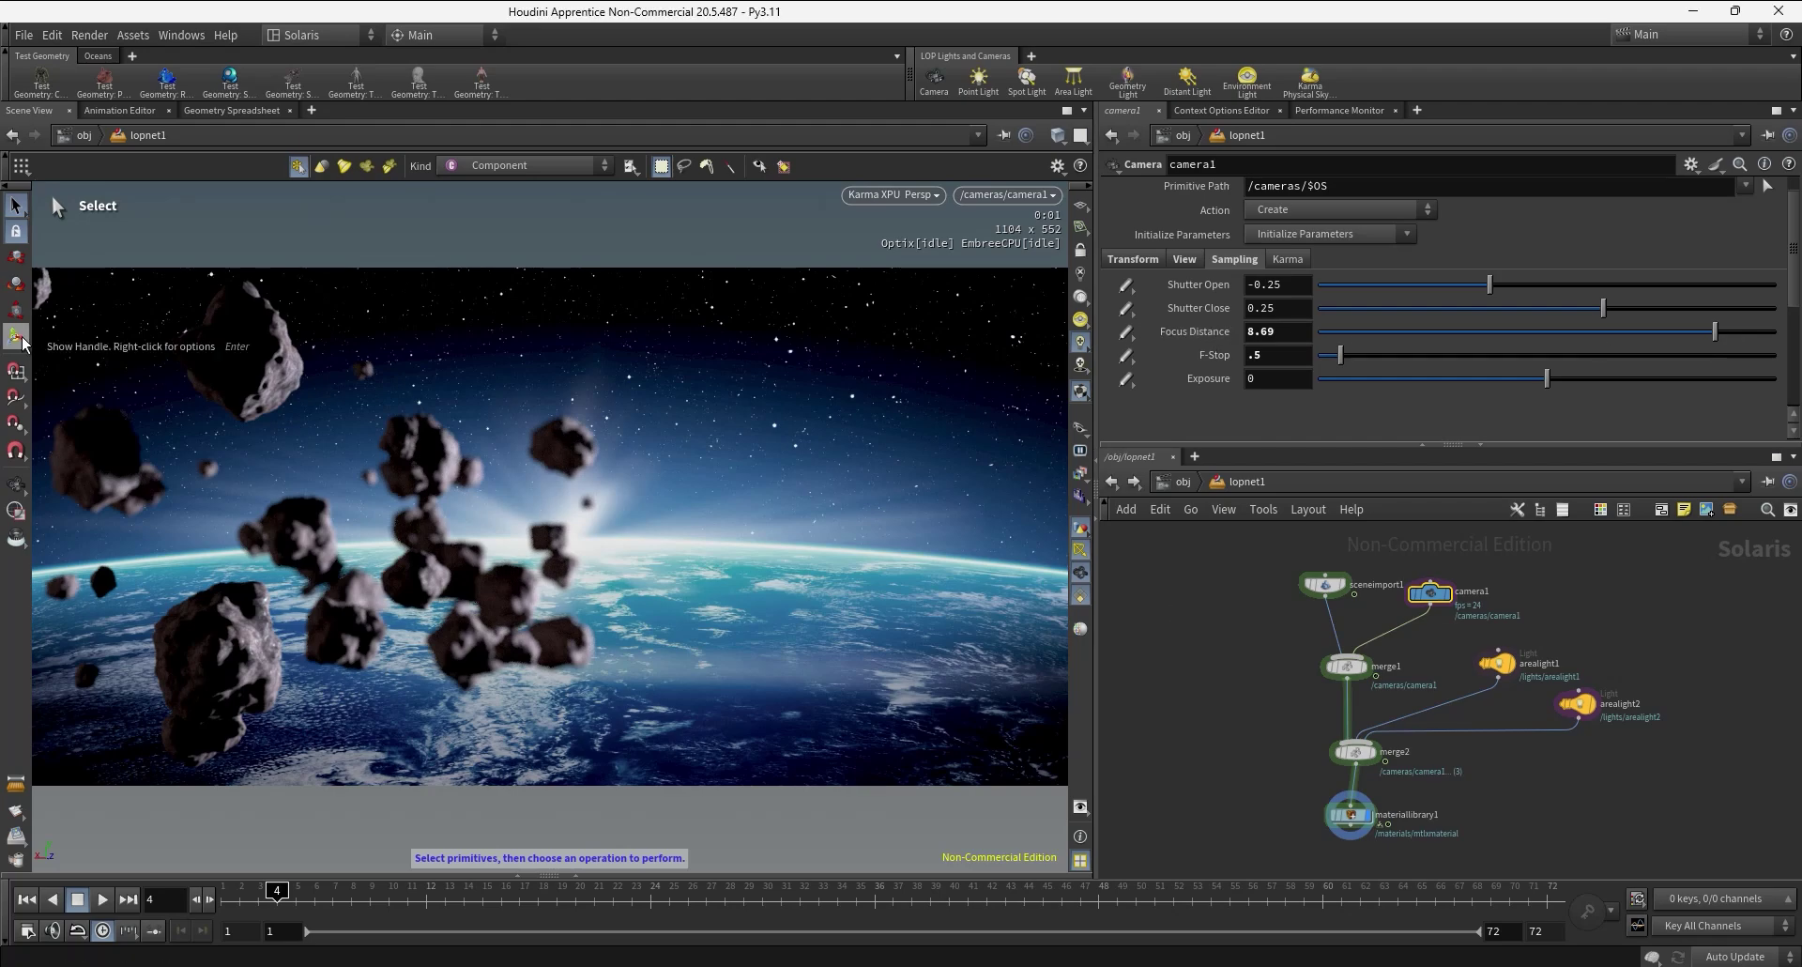
shift+click(564, 543)
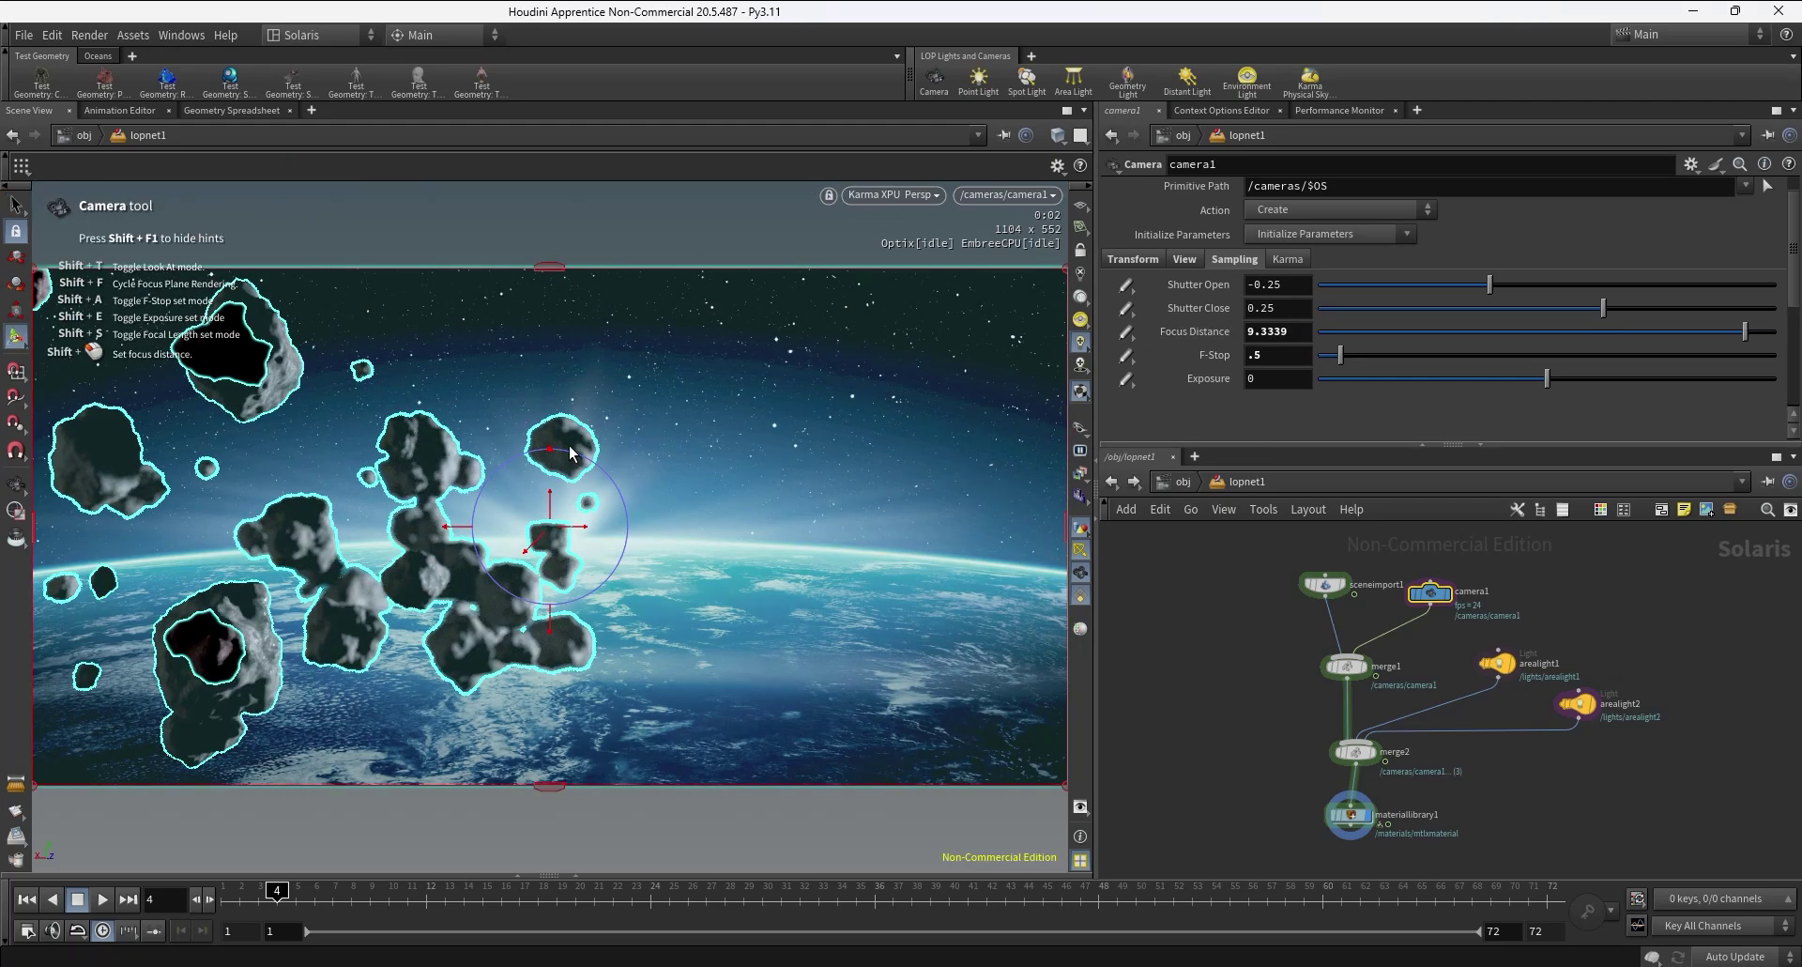
shift+click(569, 454)
shift+click(606, 453)
drag(1340, 355, 1331, 358)
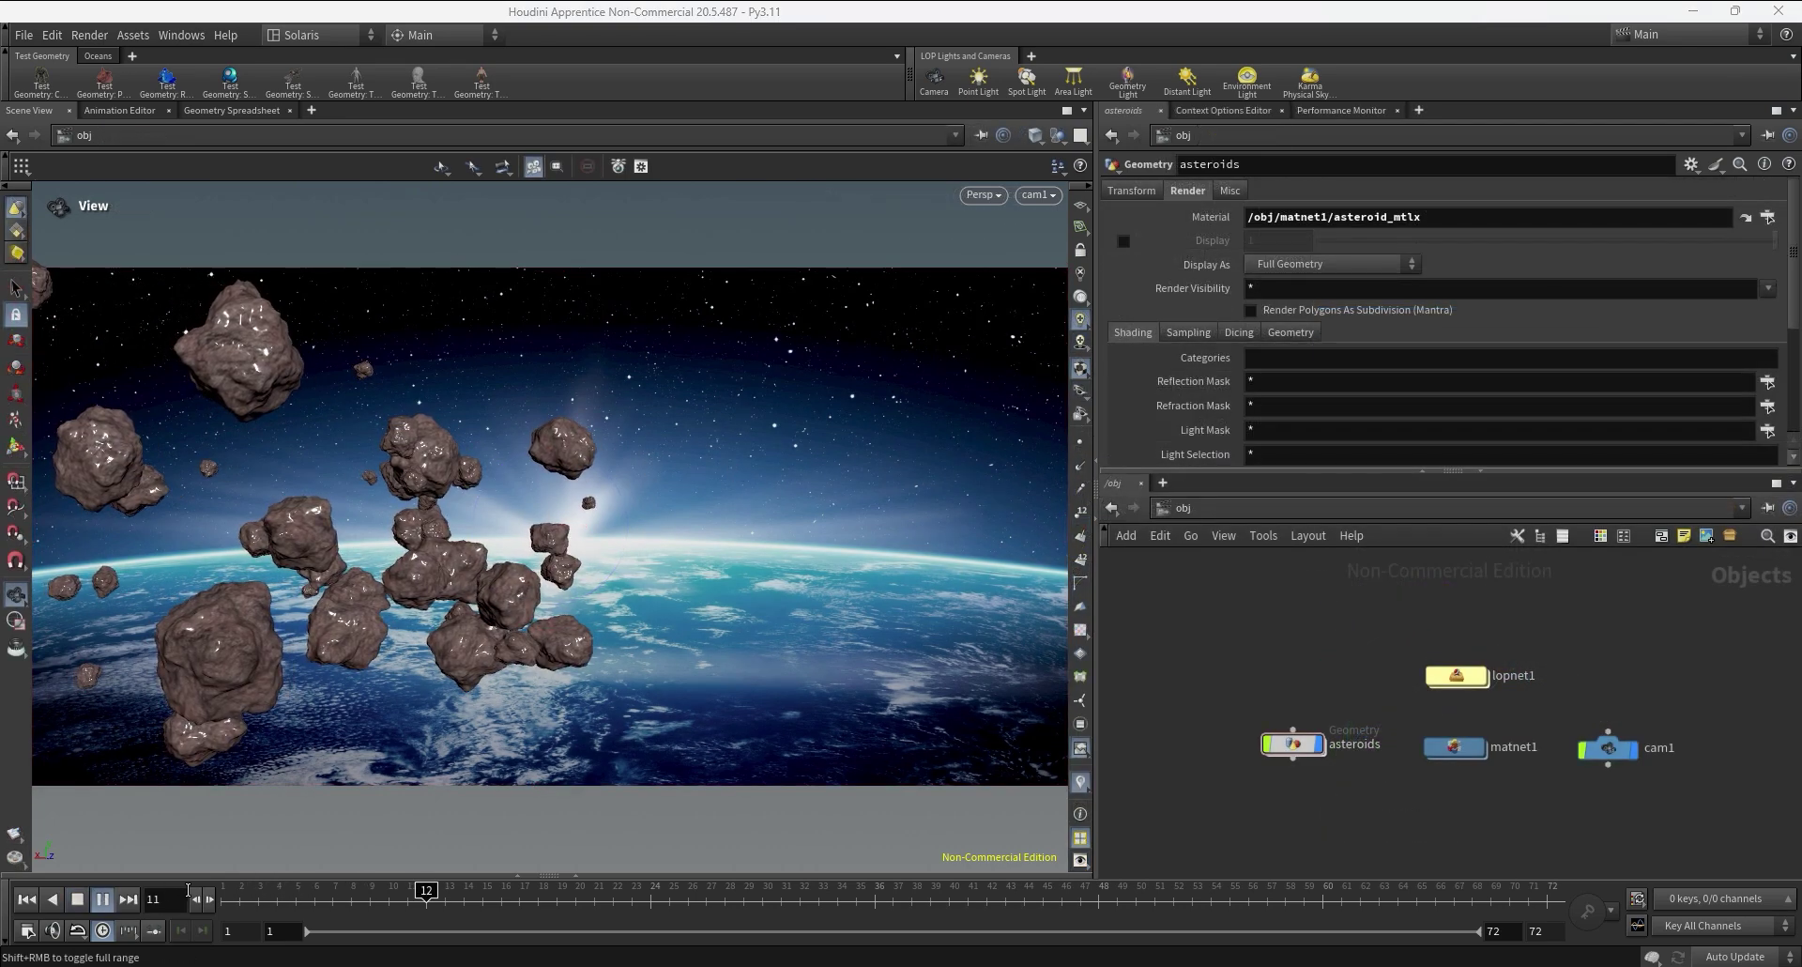
- Move the timeline to frame 4 and show the parameters of the object-level camera cam1
mouse_move(281, 892)
mouse_down()
mouse_move(1294, 888)
mouse_move(277, 892)
mouse_up()
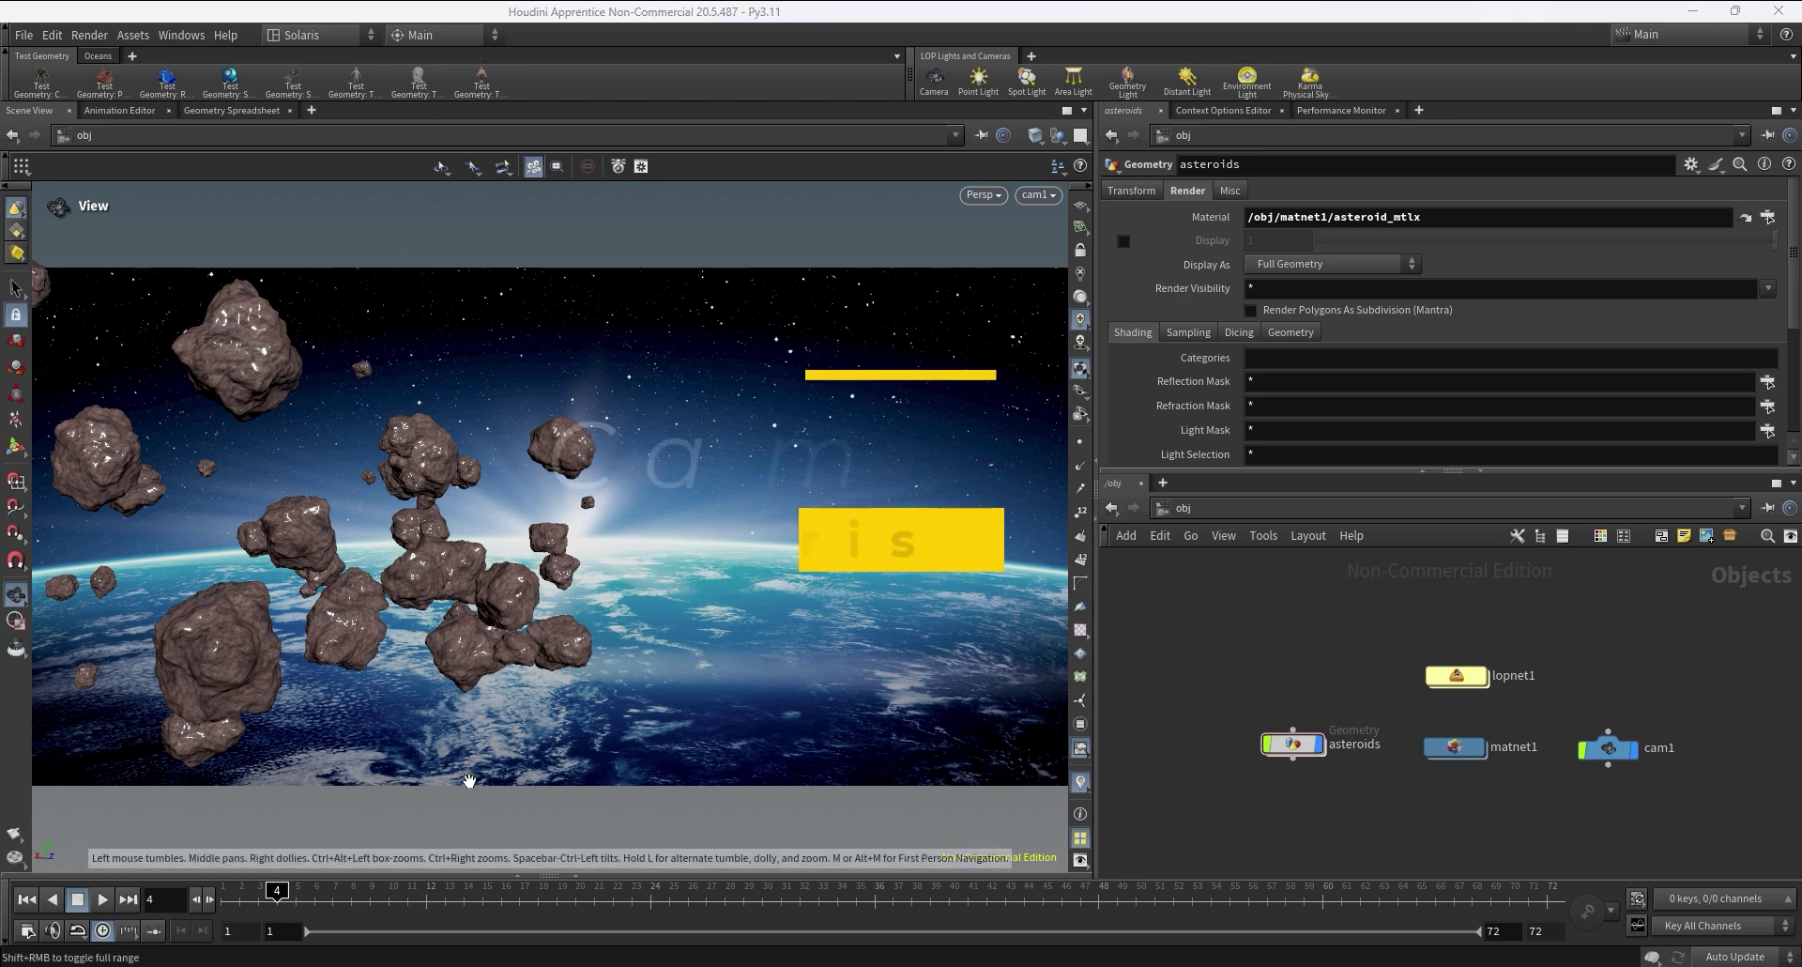
click(1607, 748)
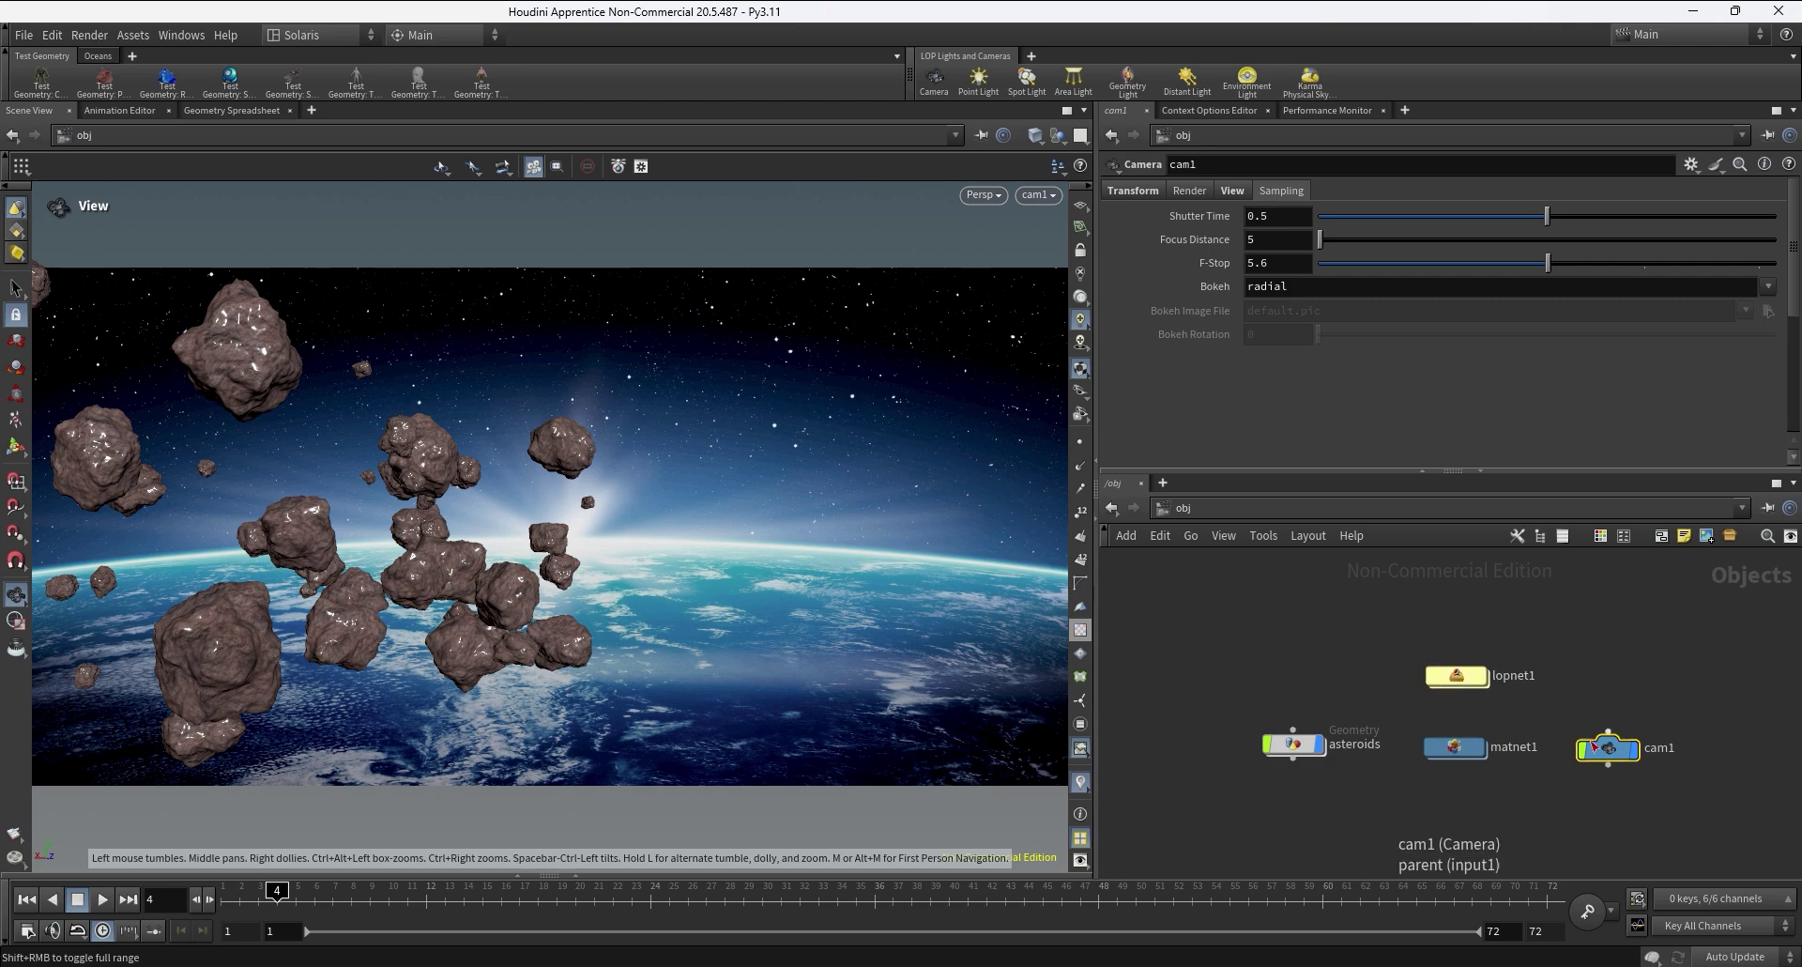
- Open the lopnet1 network and switch the viewport renderer to Karma XPU
double_click(1460, 674)
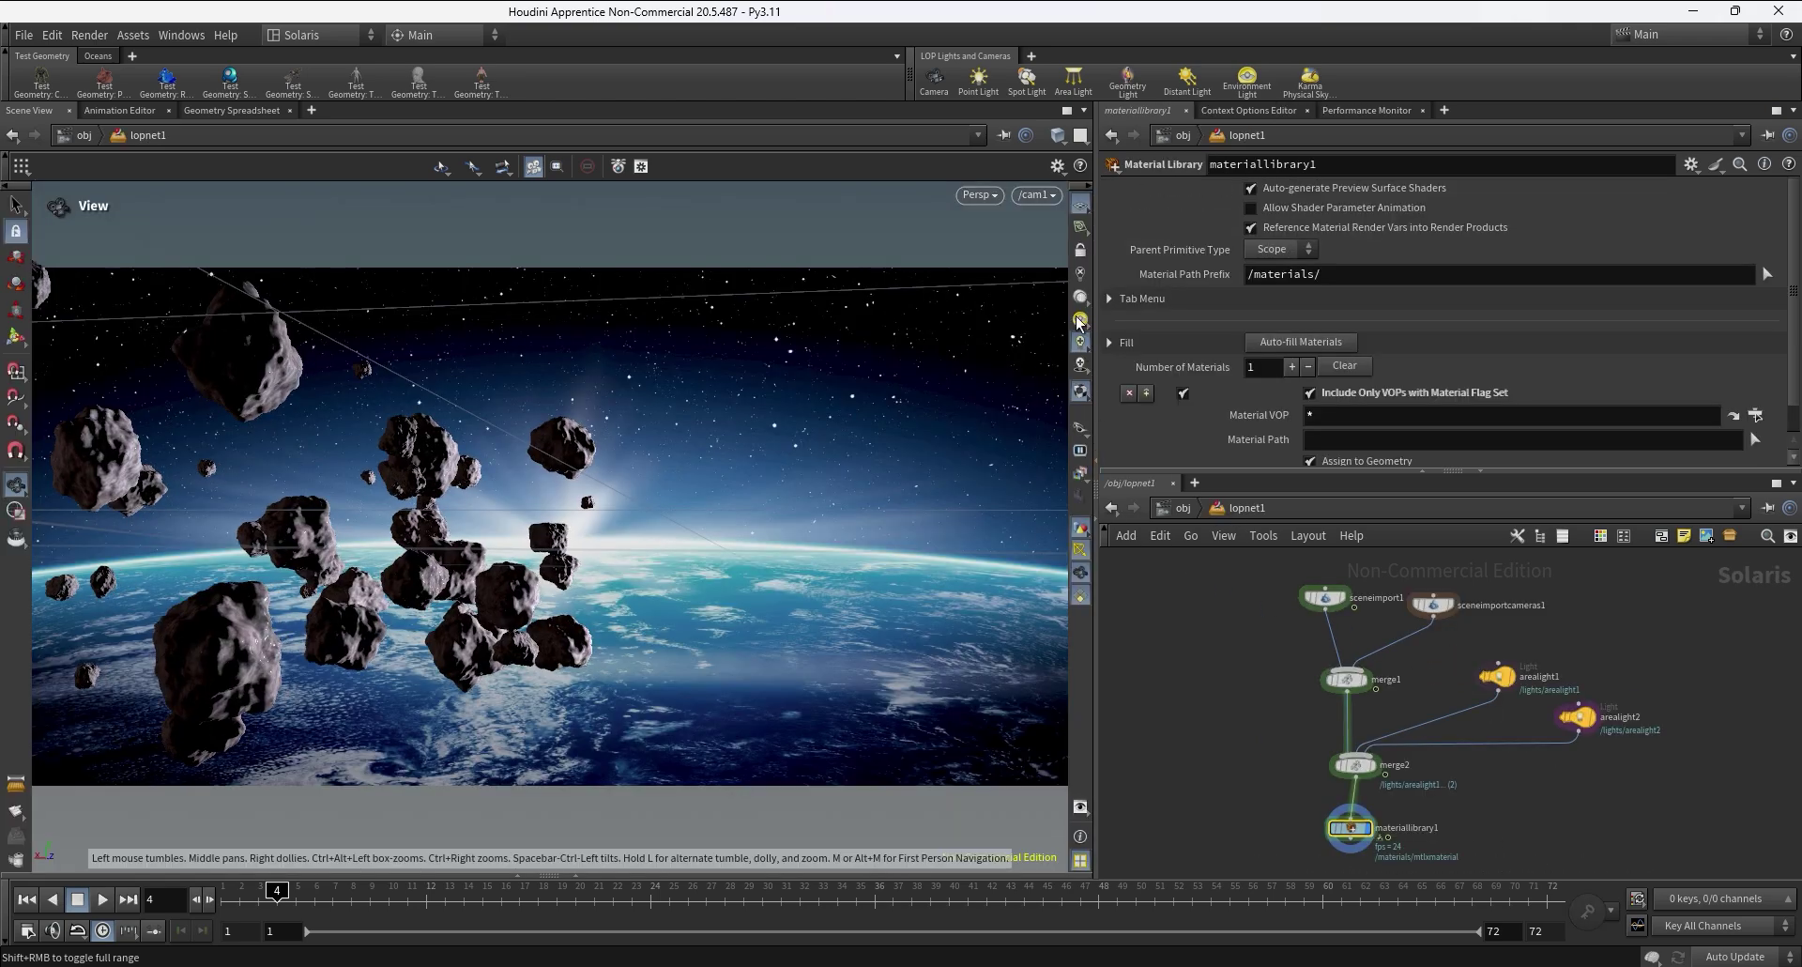
click(978, 195)
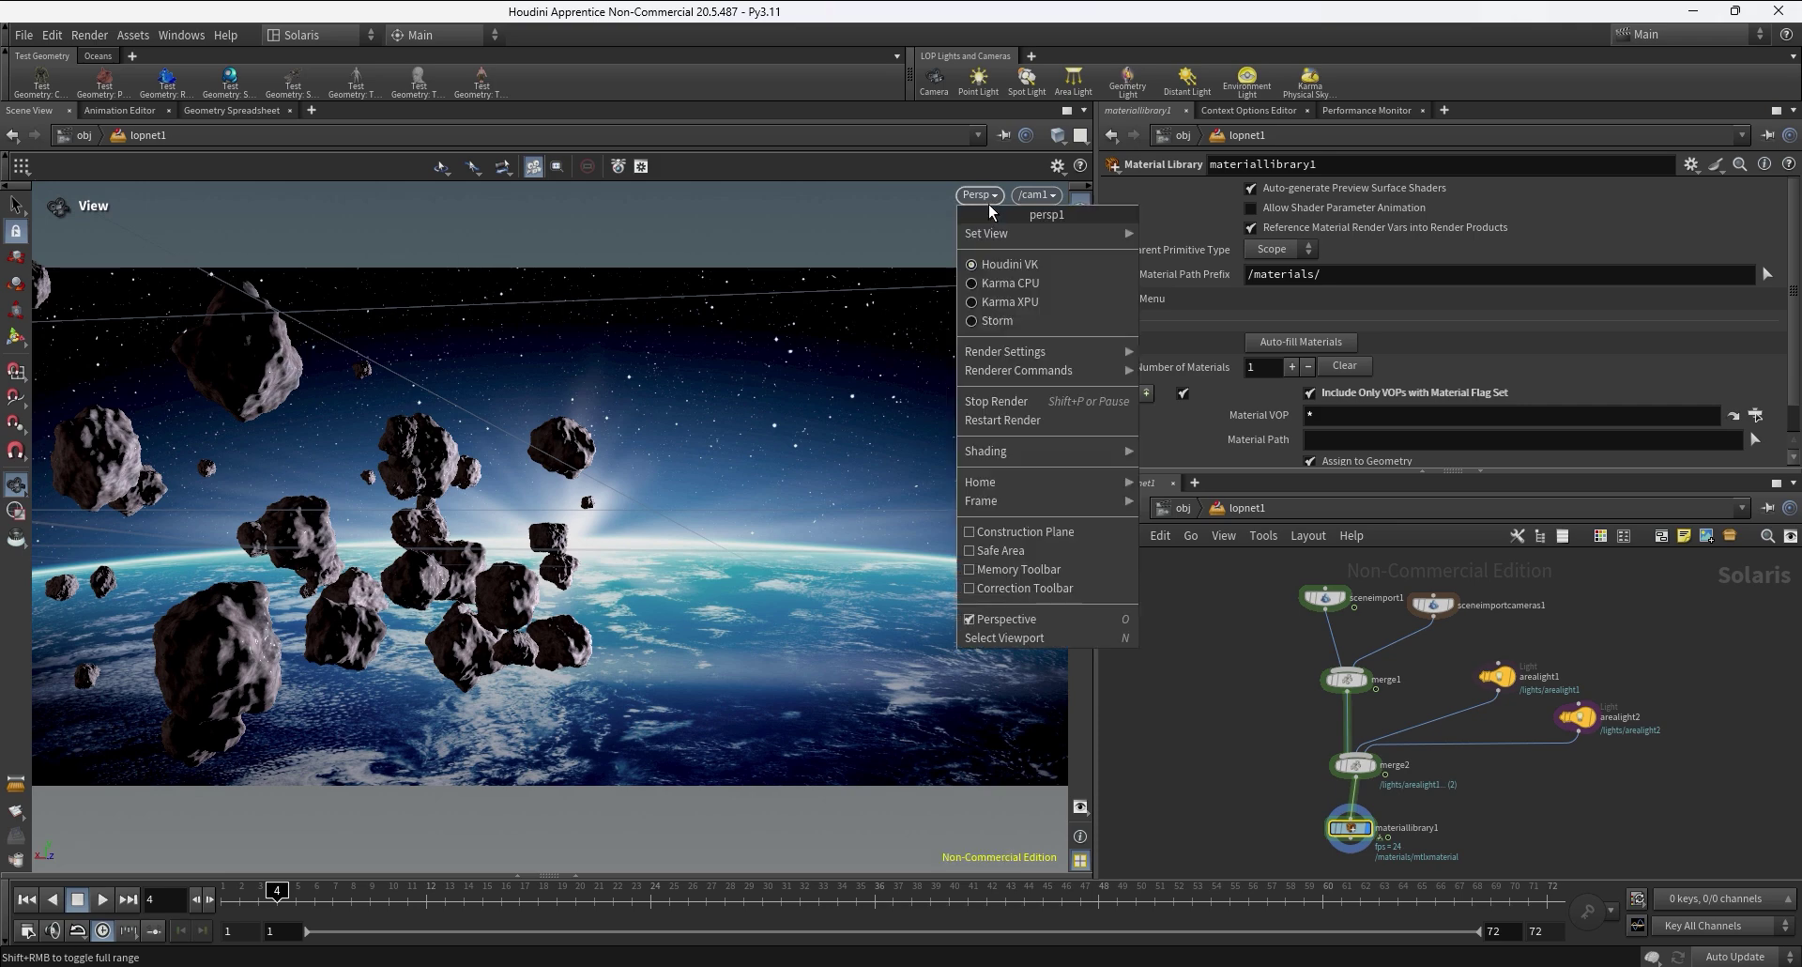
click(987, 302)
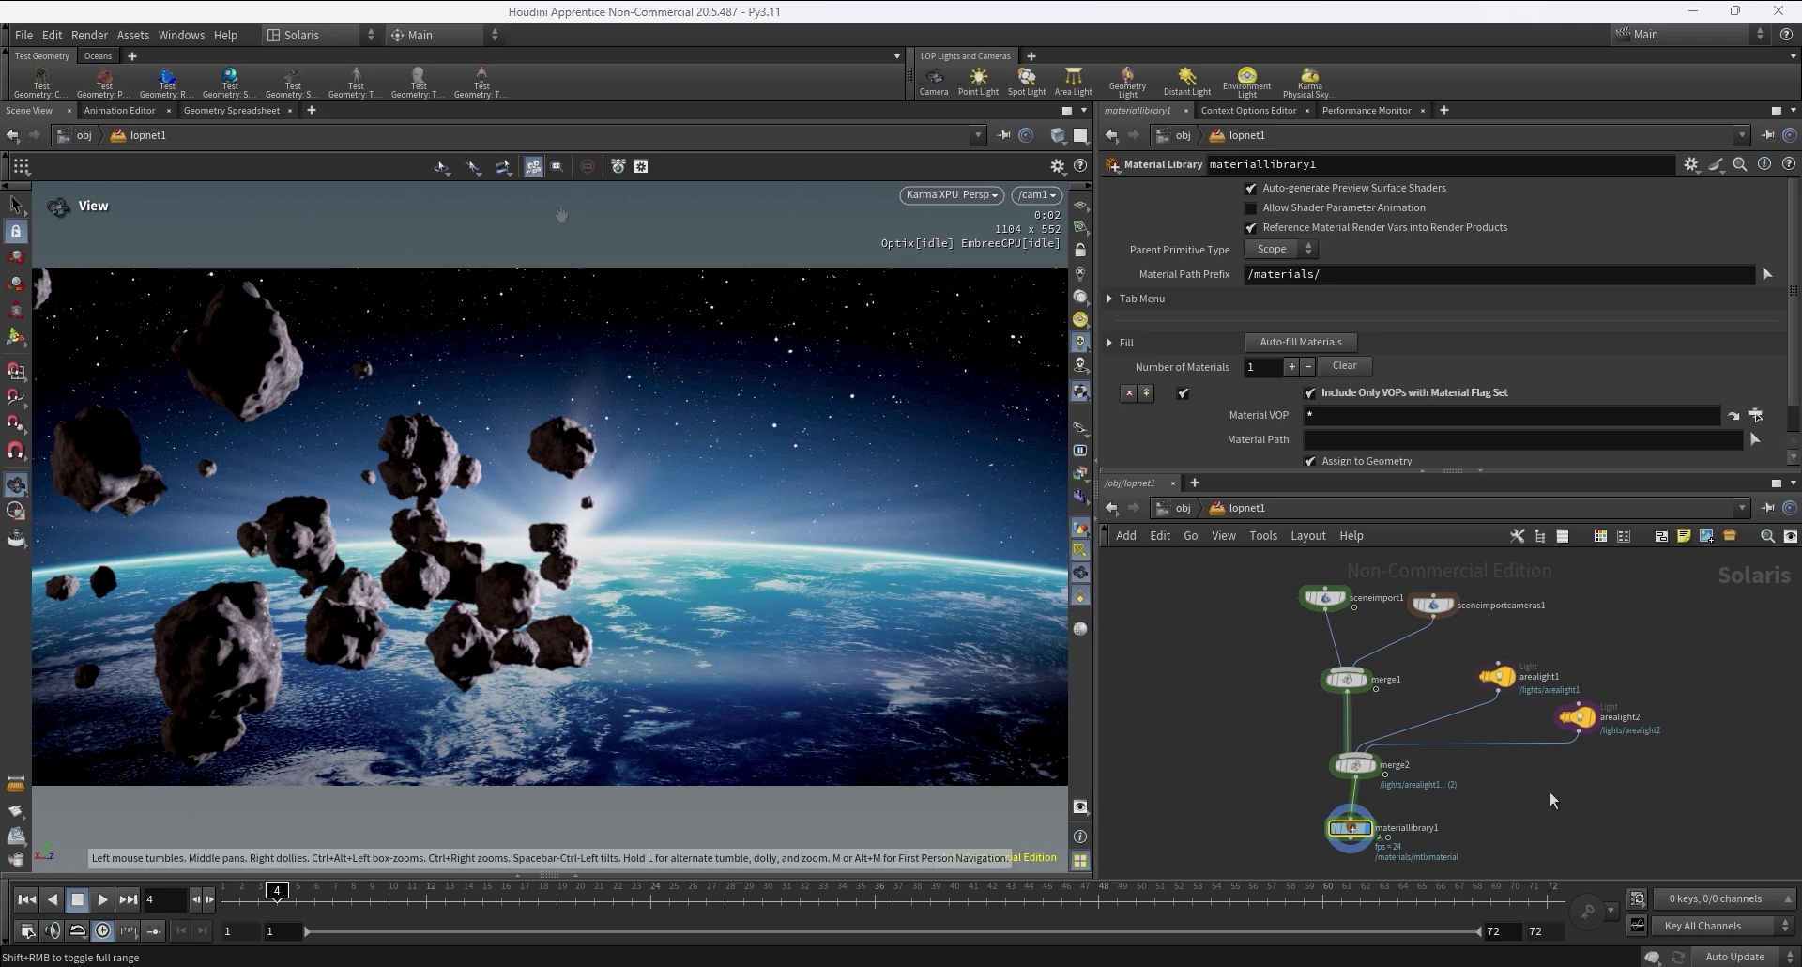
- Add a Camera node to lopnet1, wire it into merge1 and place it beside the sceneimportcameras1 node
key(Tab)
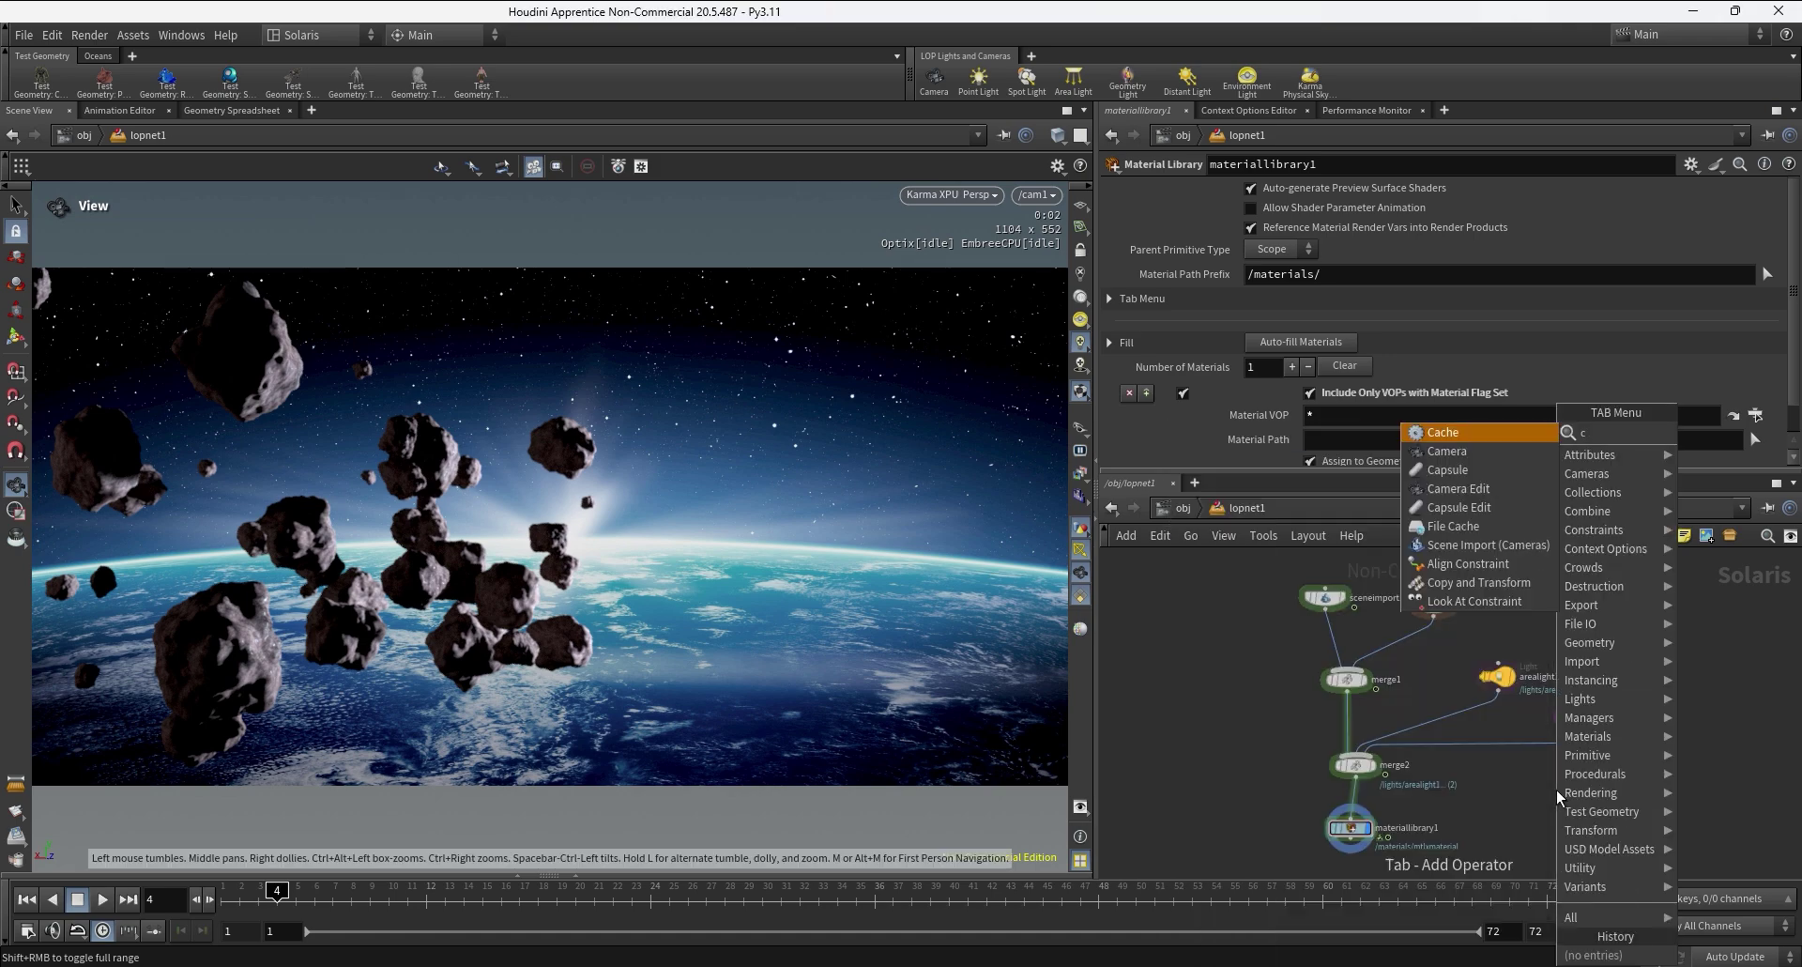
key(Escape)
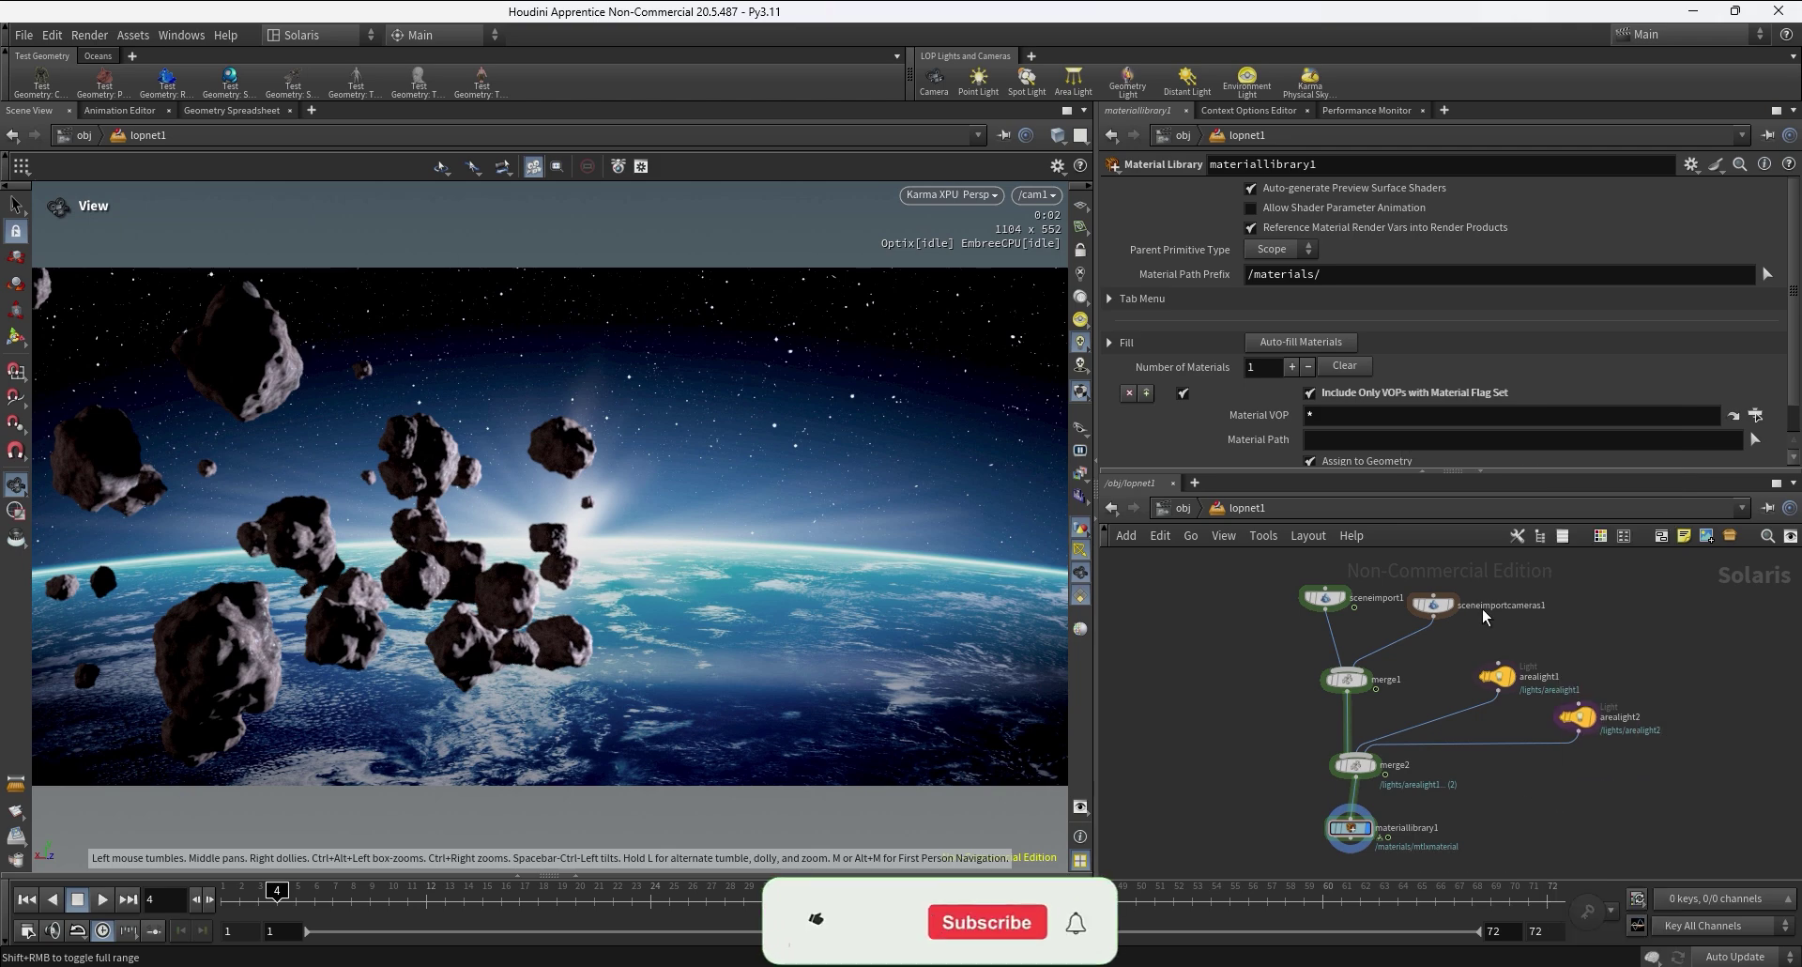
click(1554, 783)
drag(1555, 805, 1398, 680)
click(1432, 604)
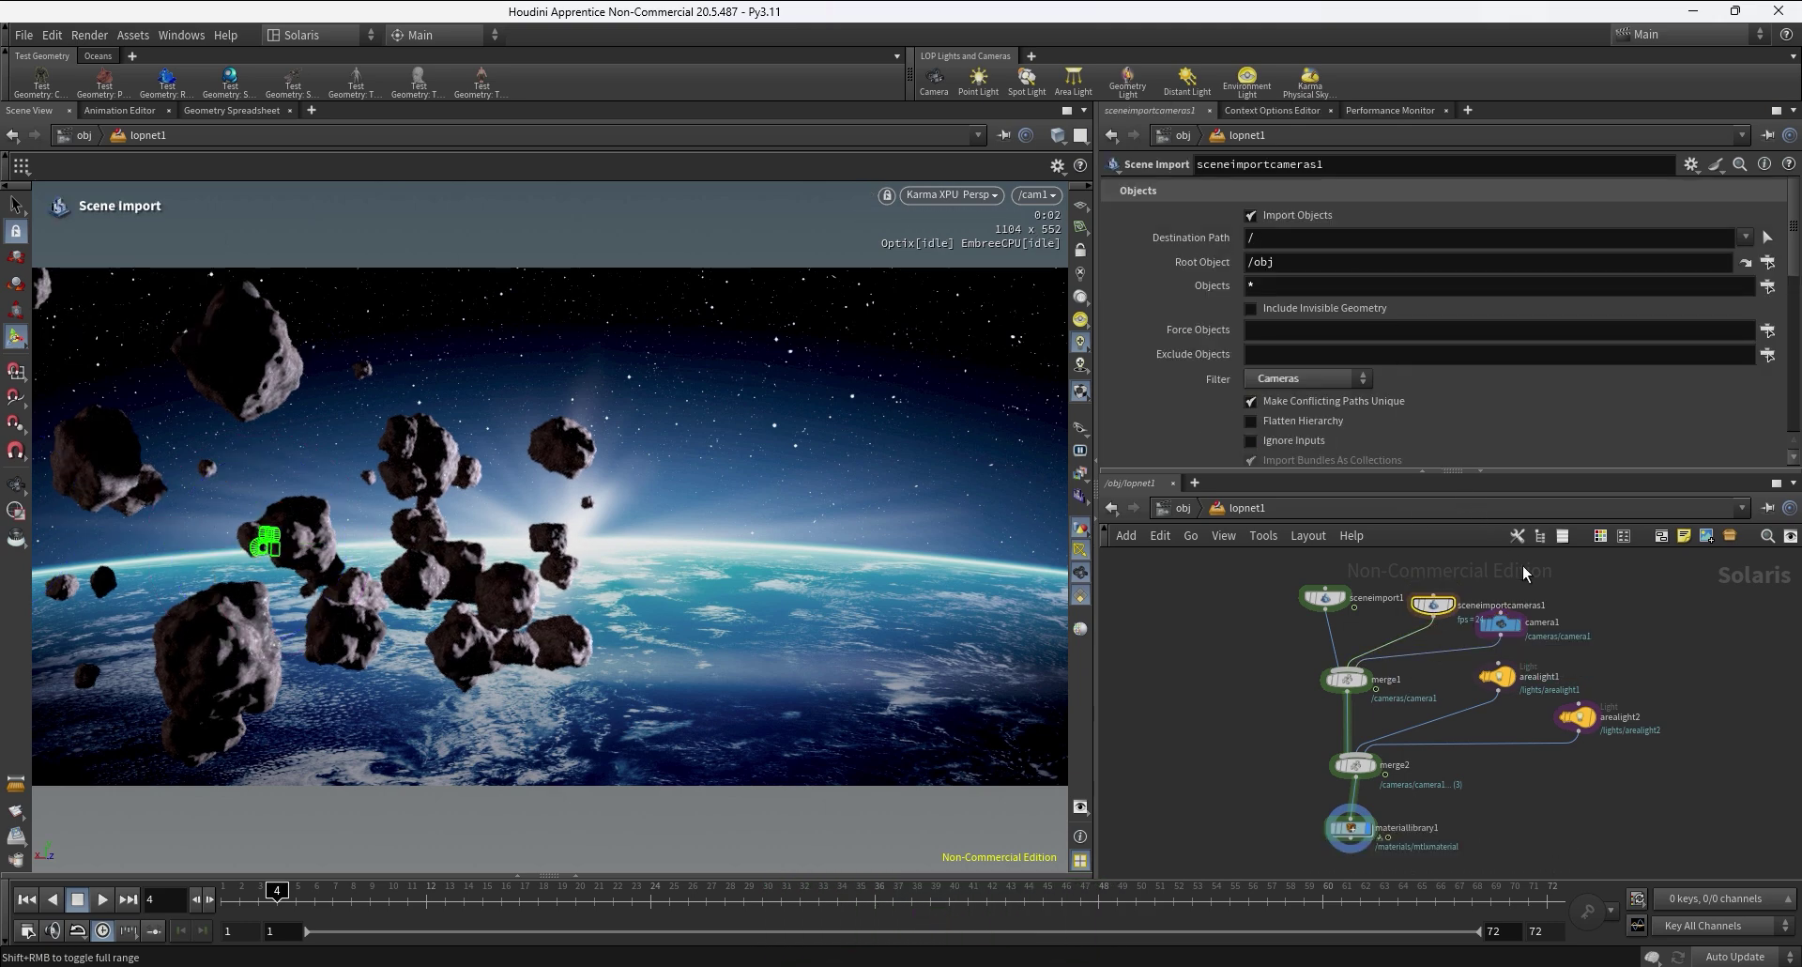
drag(1502, 623, 1549, 621)
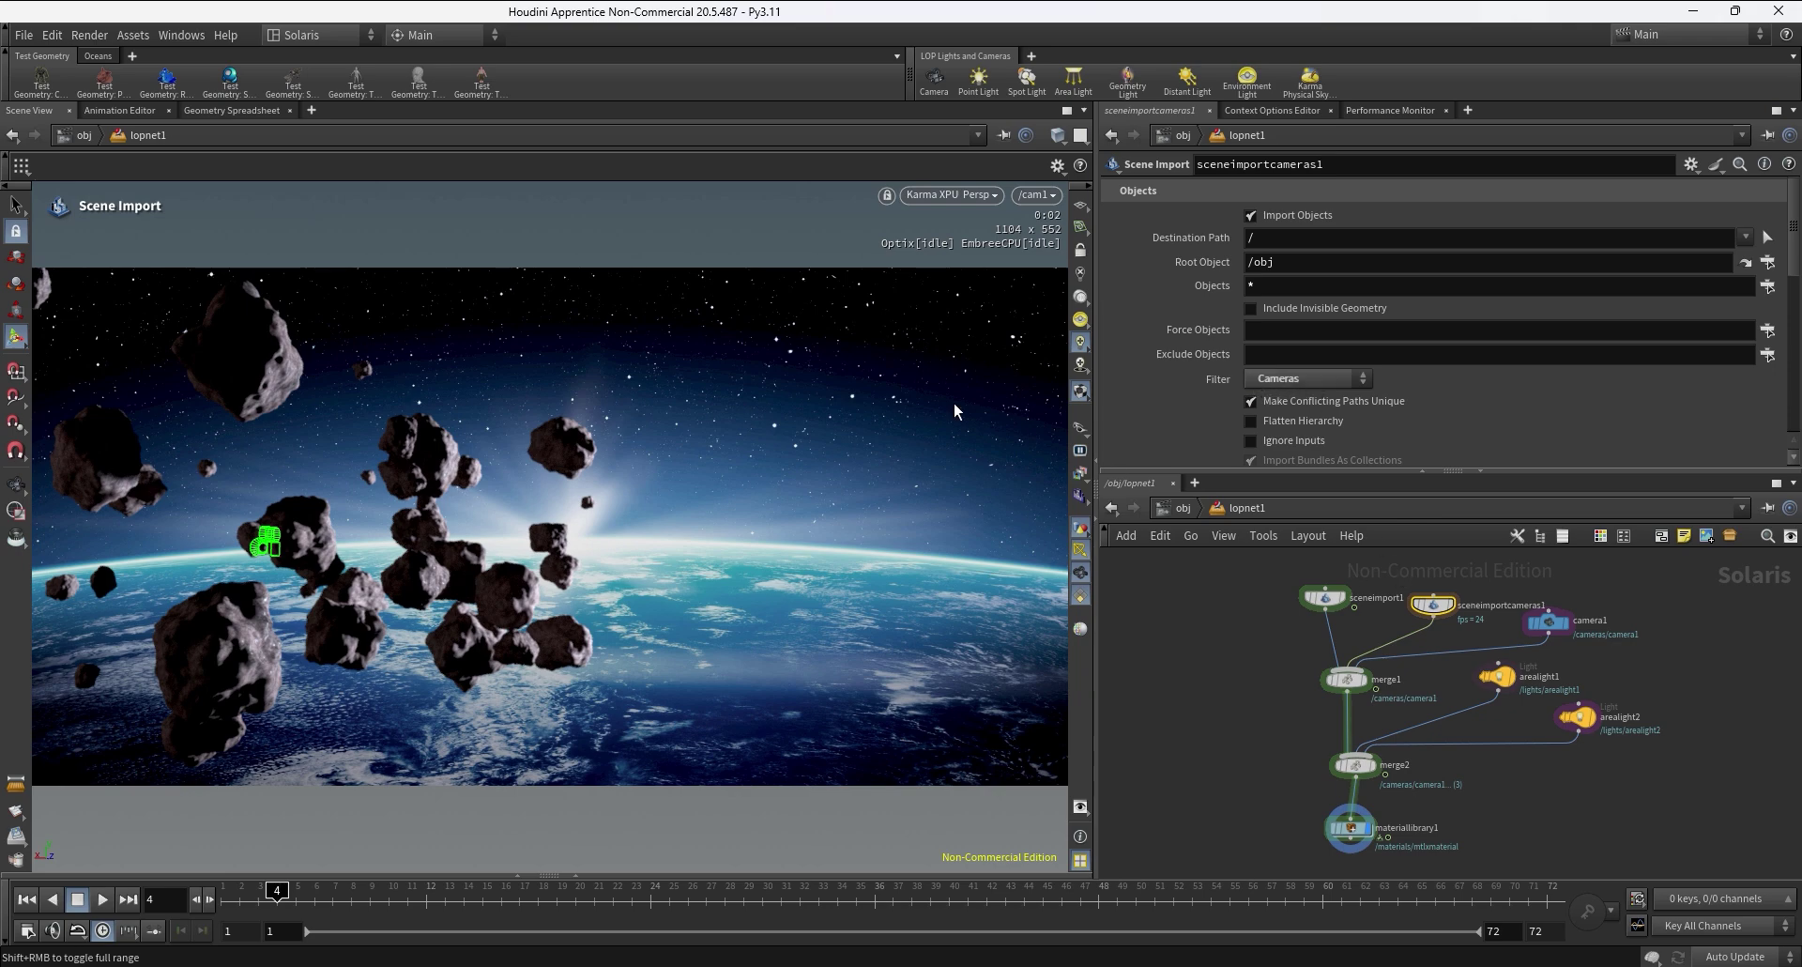
- Look through /cameras/camera1 in the viewport and select the camera1 node to show its parameters
click(1035, 195)
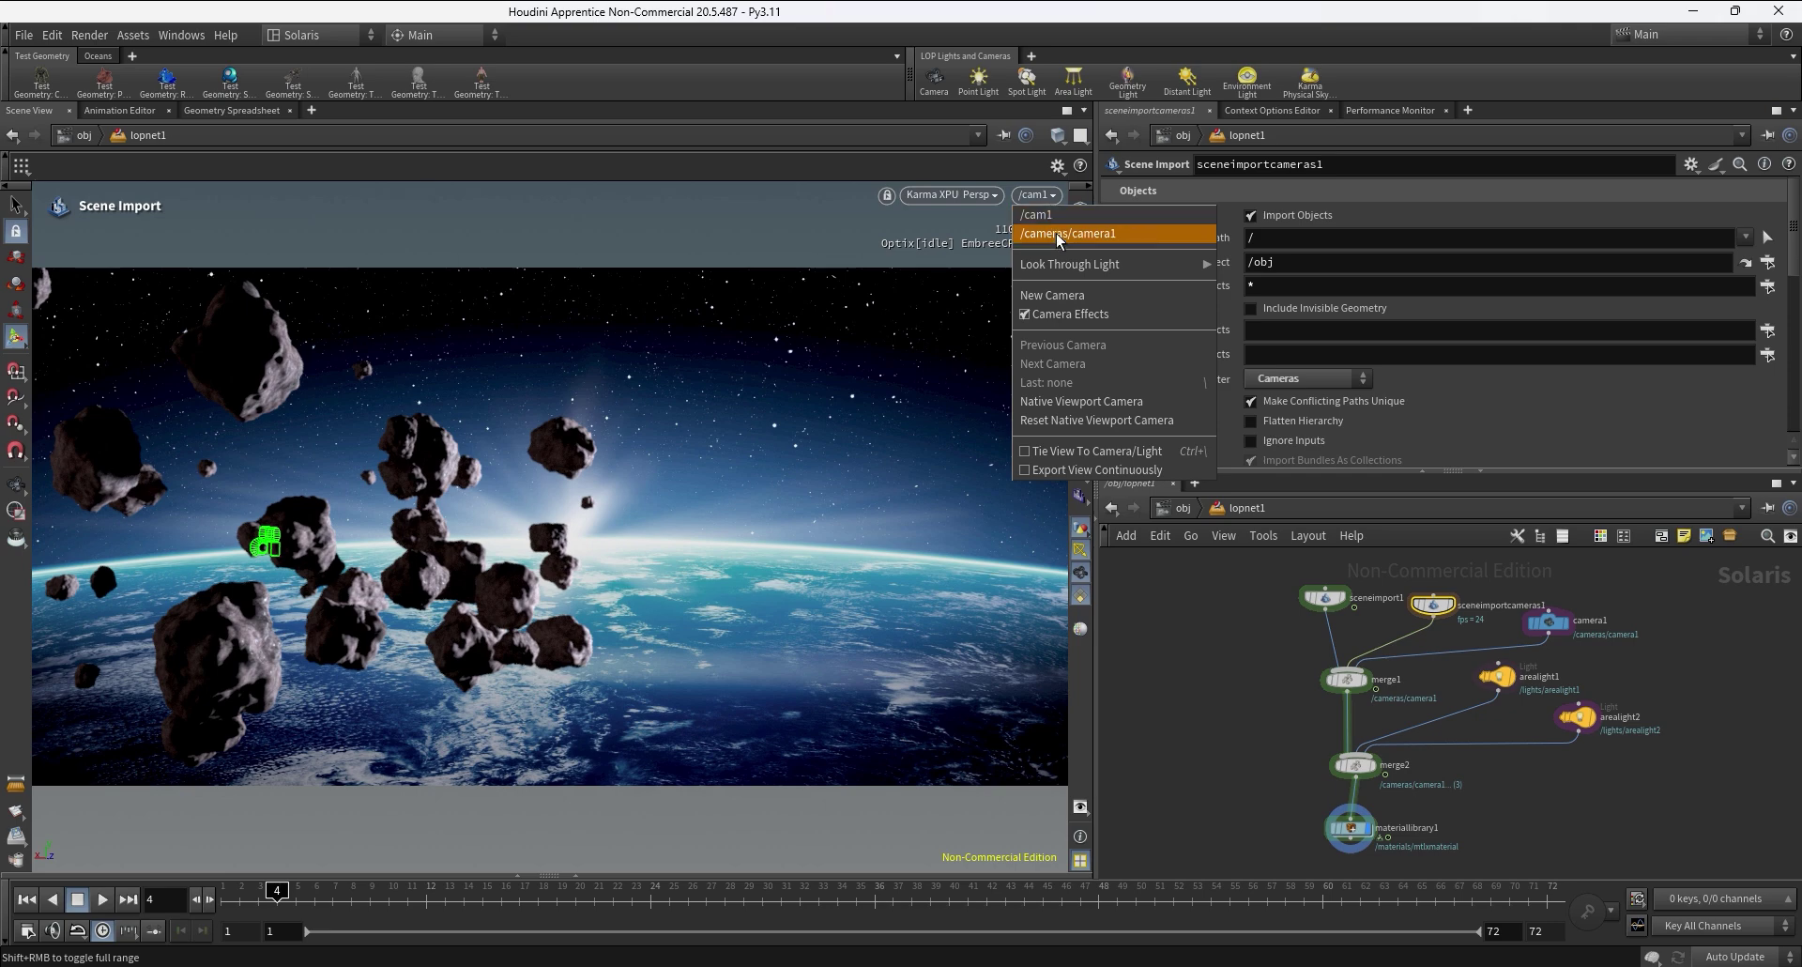
click(1056, 233)
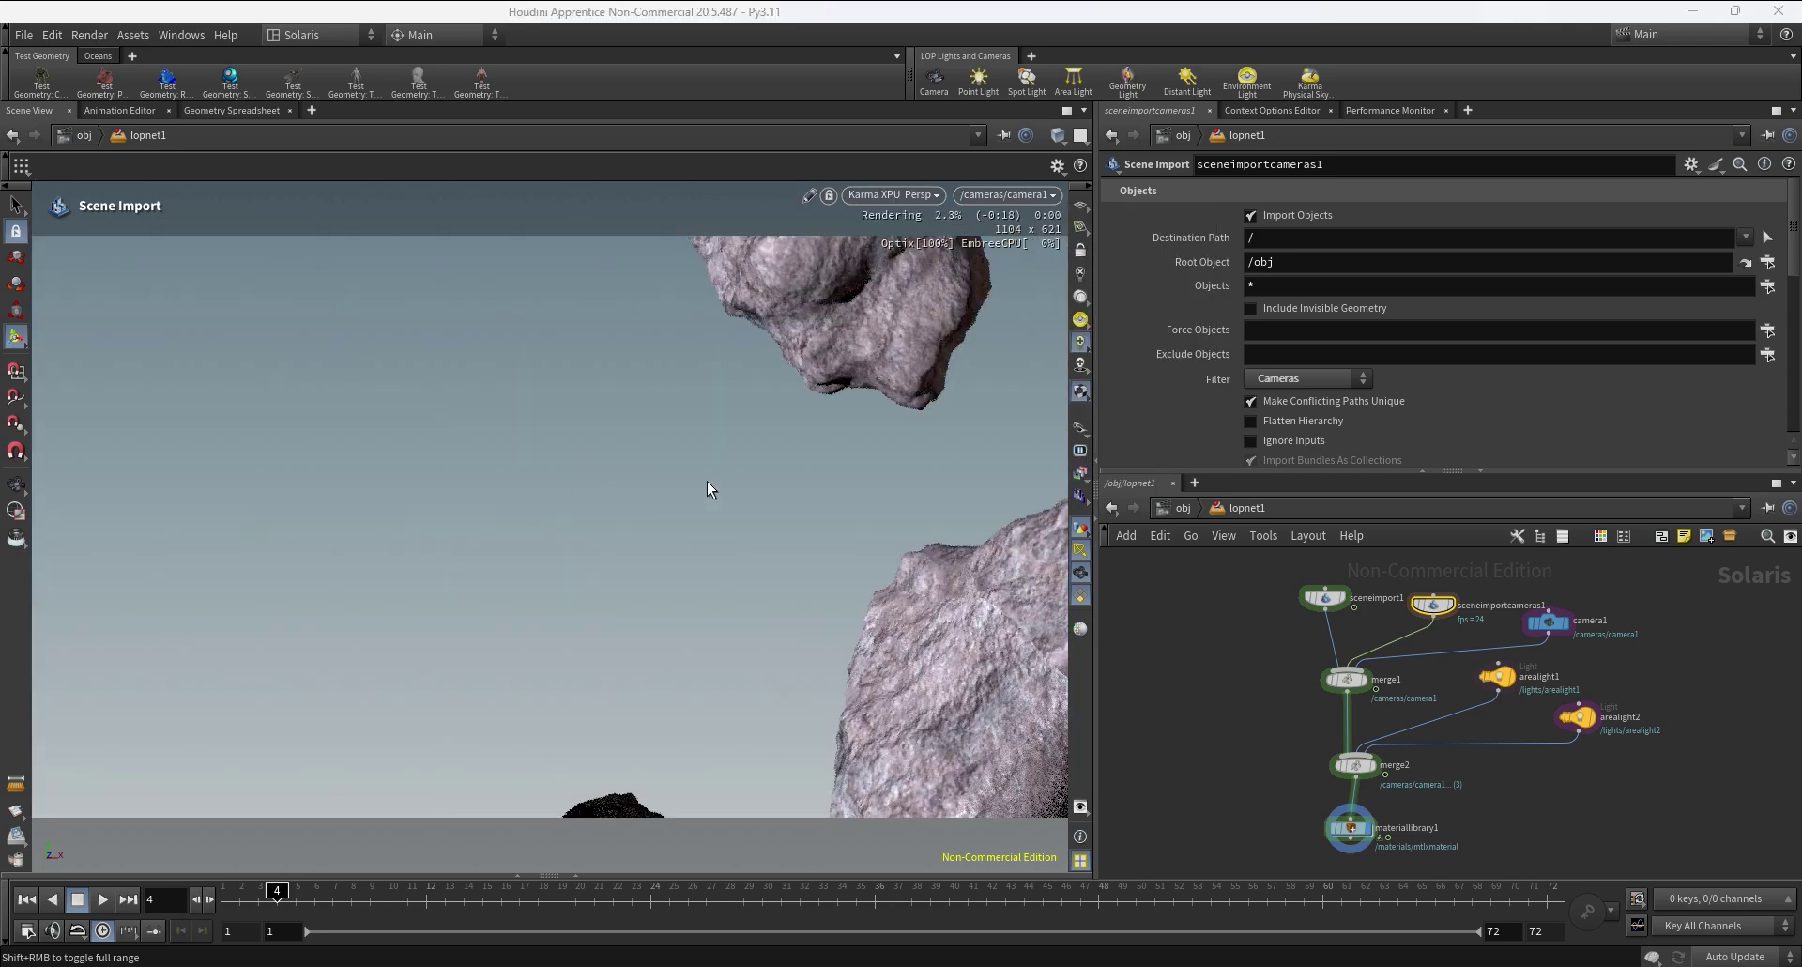
click(1556, 632)
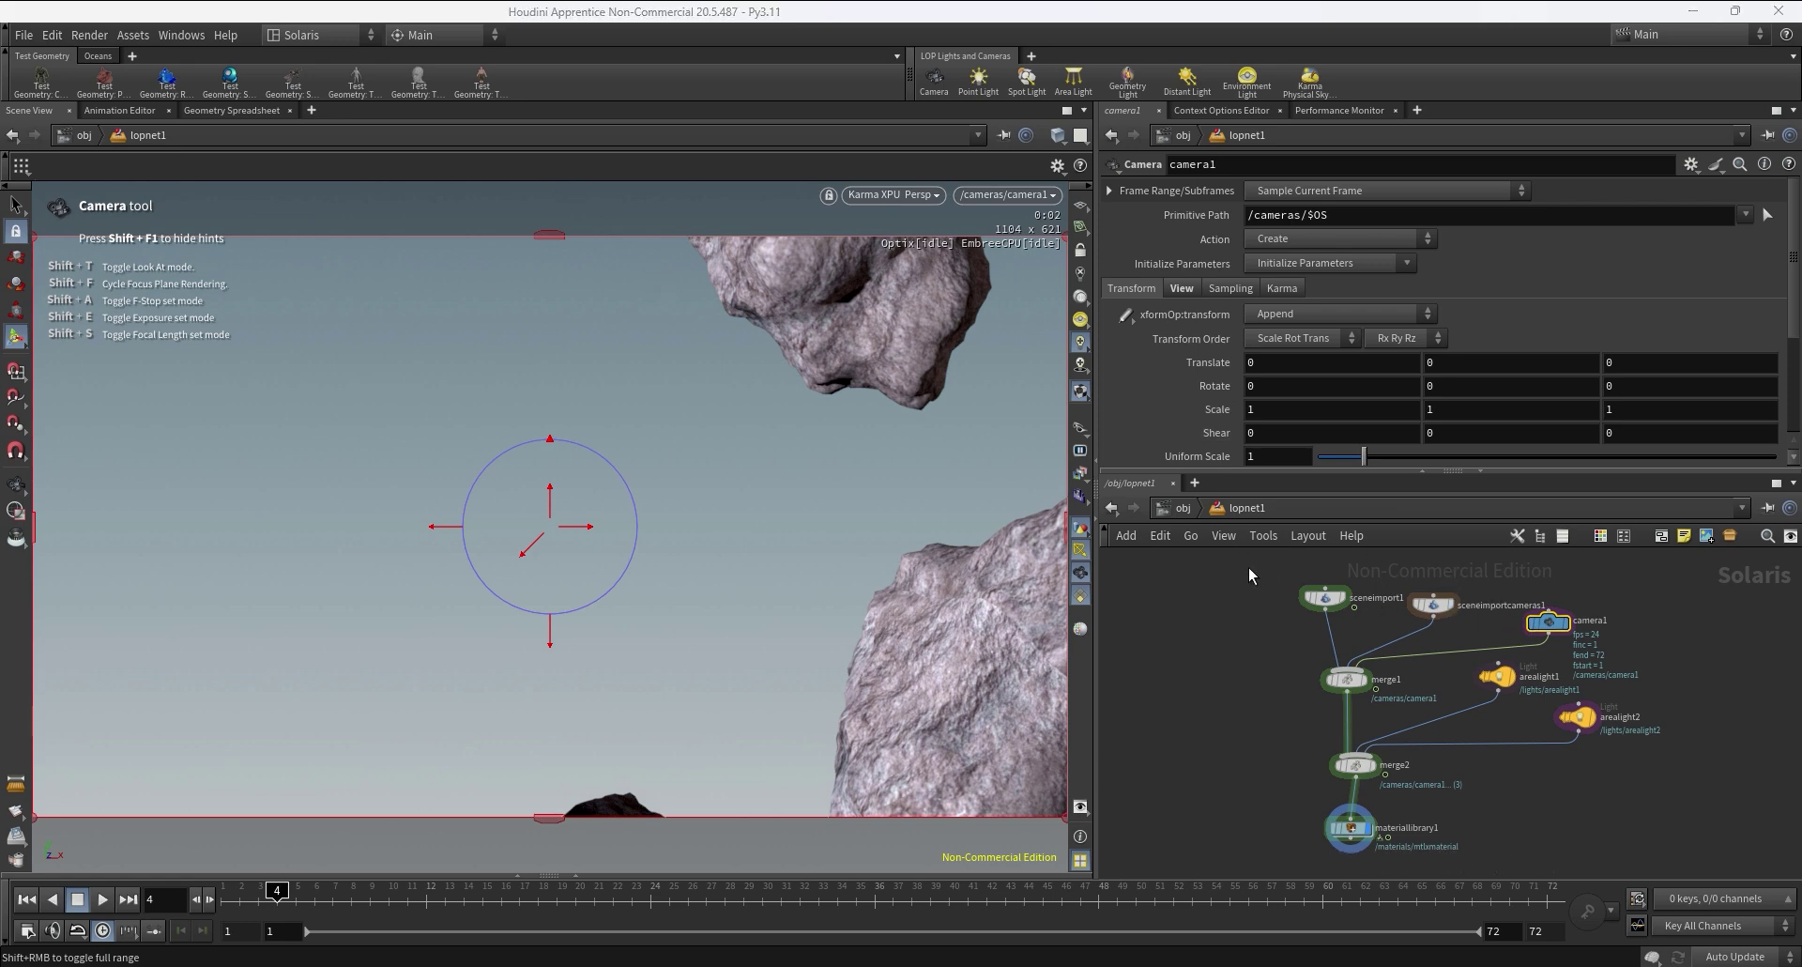
- Copy the Translate parameter from the object-level cam1 and paste its values, -6.11054, -0.584882, -12.3004, into camera1's Translate
click(1182, 508)
drag(1699, 717, 1624, 800)
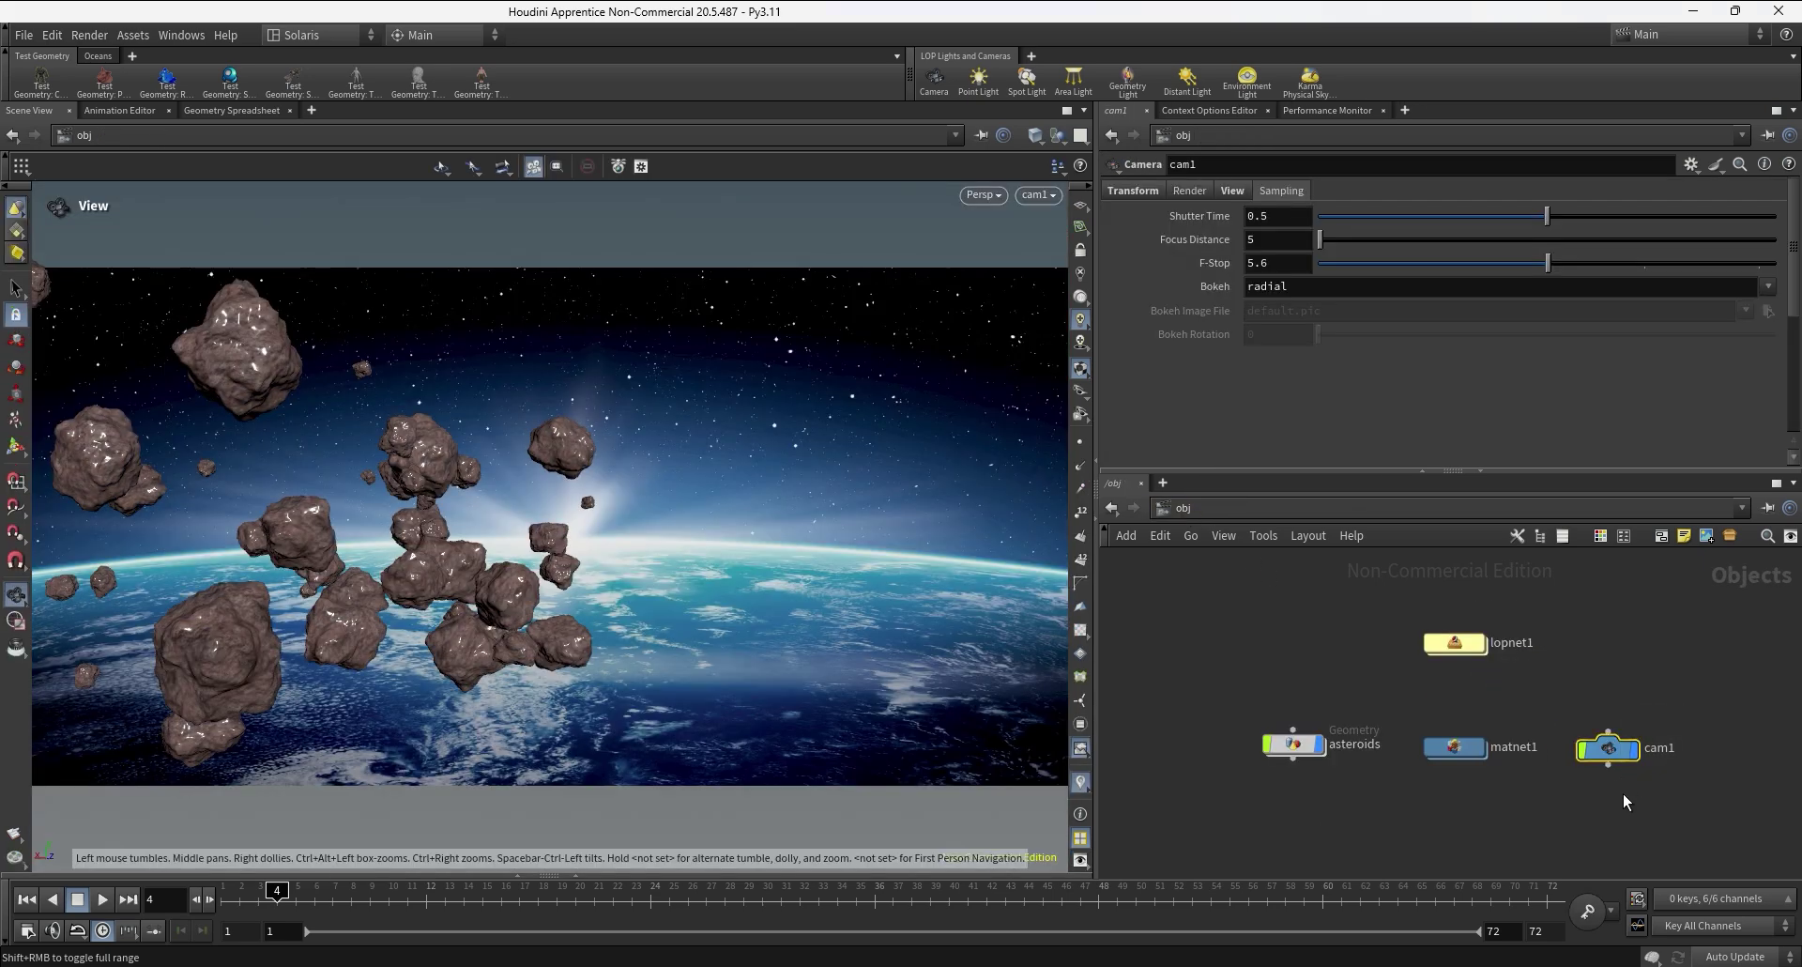
click(1134, 191)
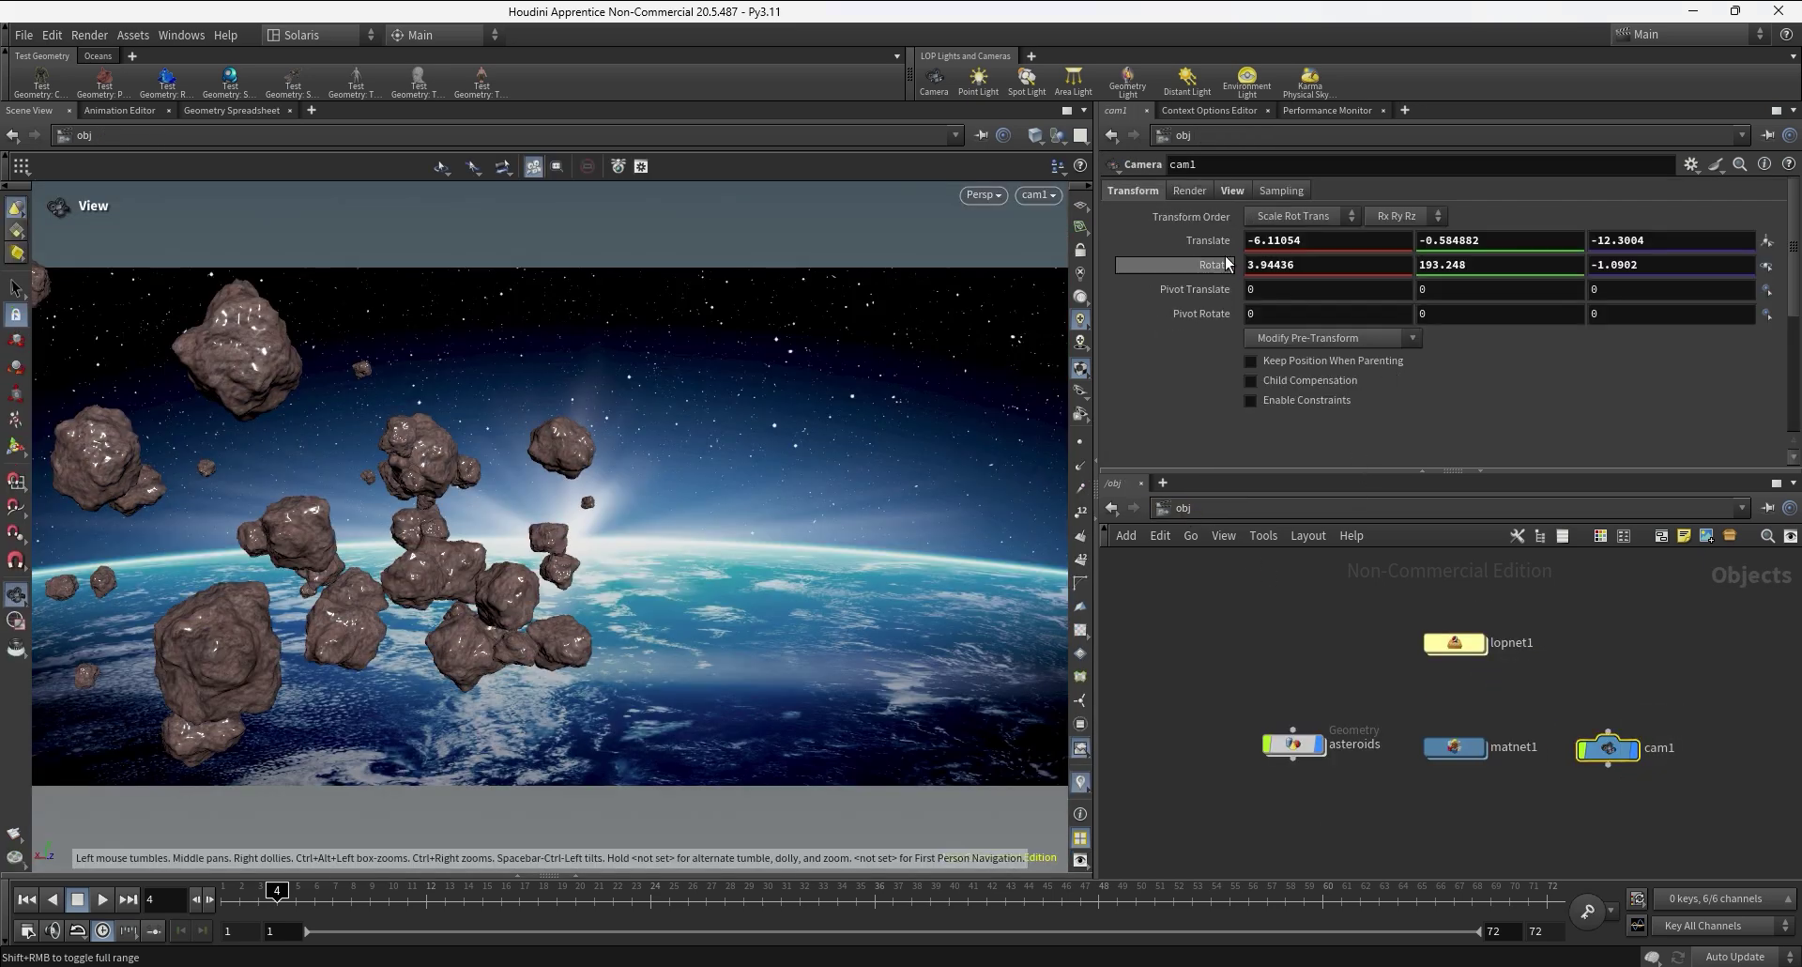
right_click(1208, 245)
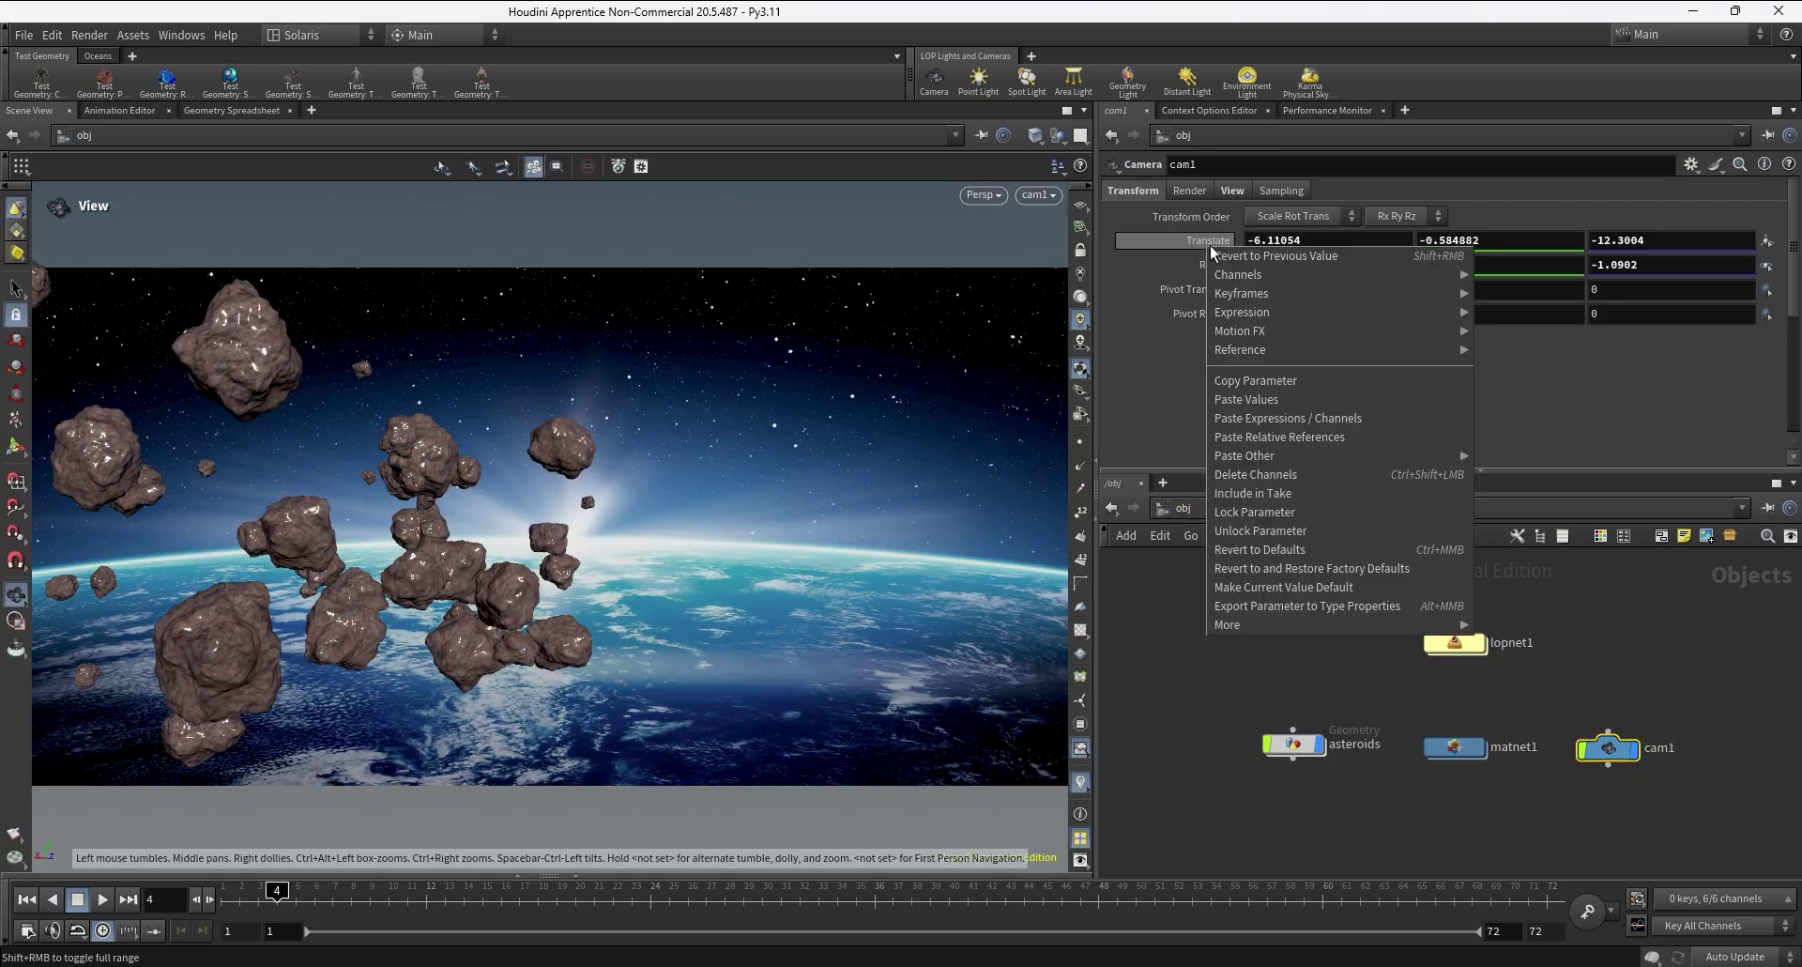
click(1259, 380)
double_click(1455, 642)
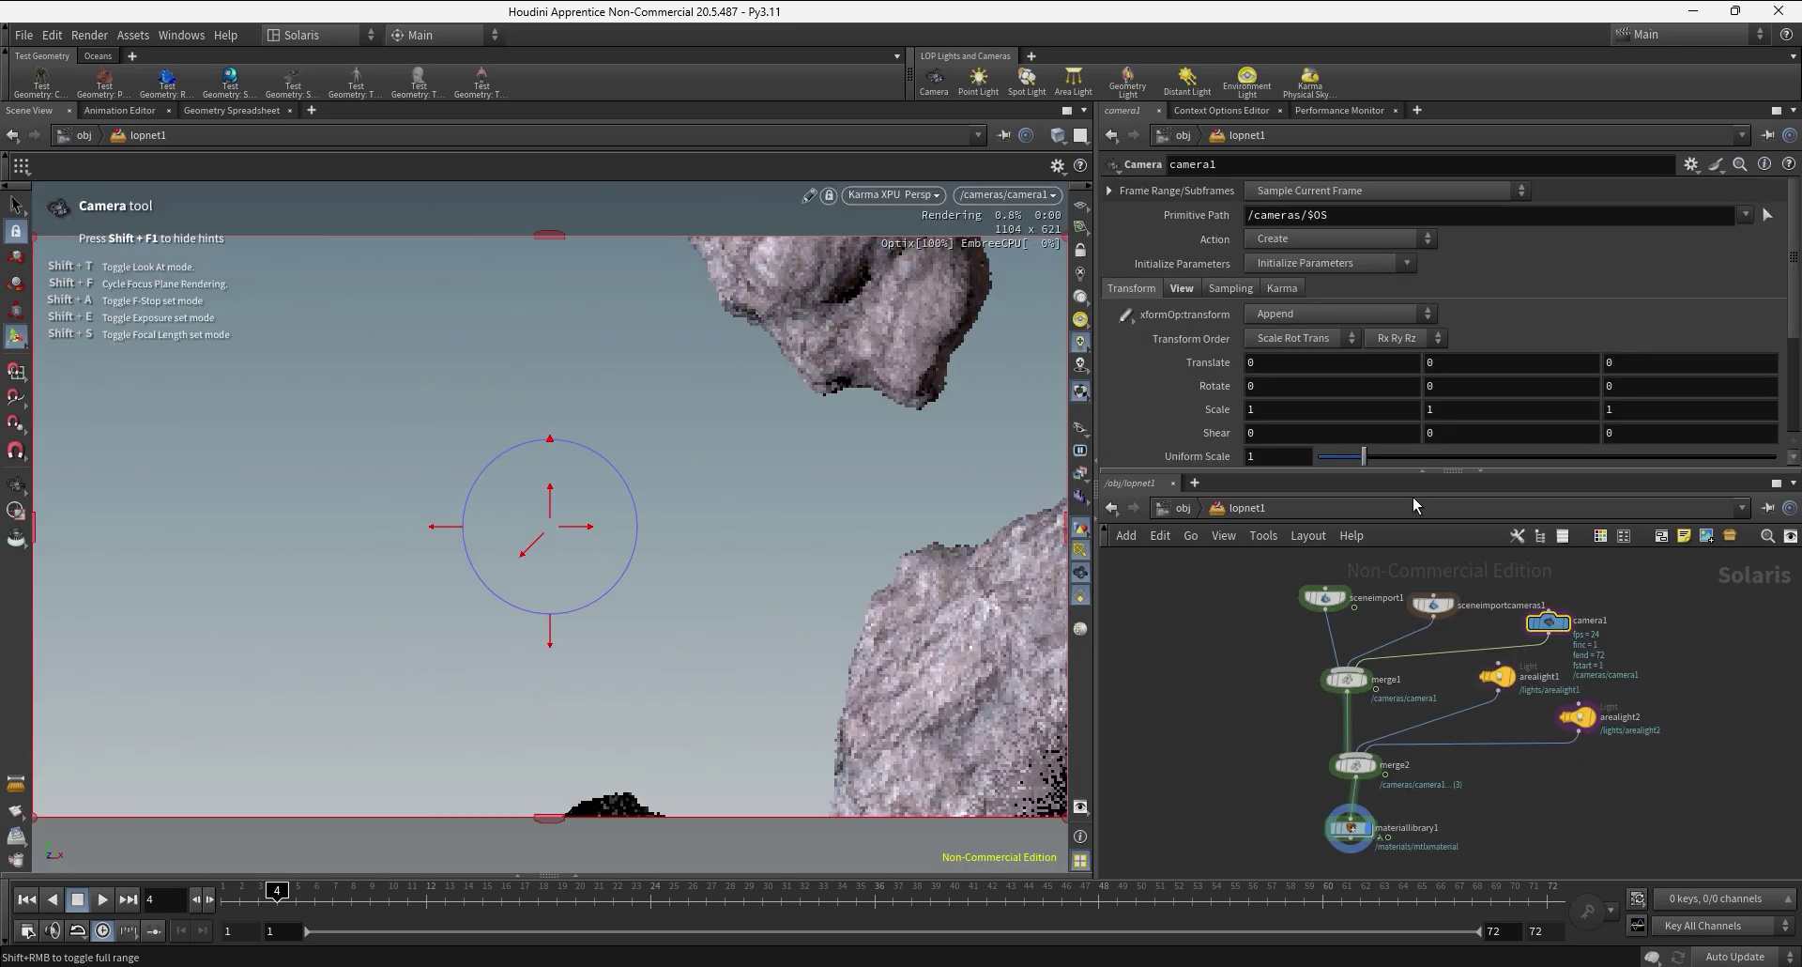
right_click(1217, 362)
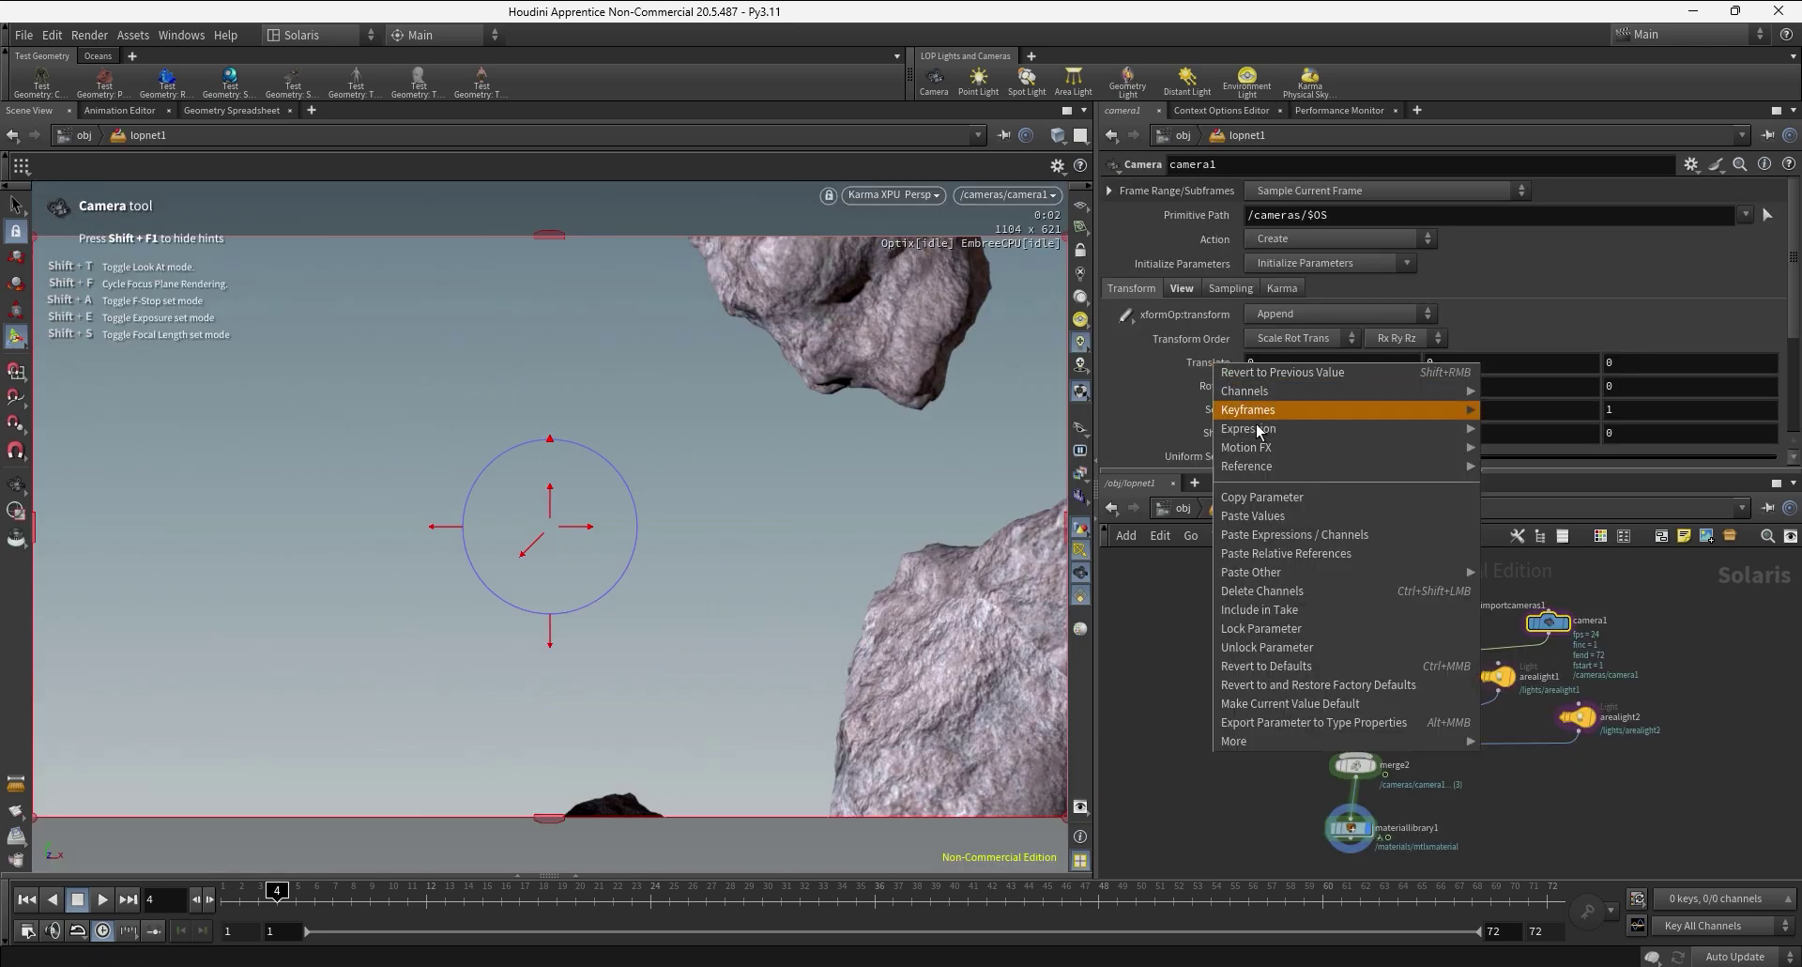
click(1287, 512)
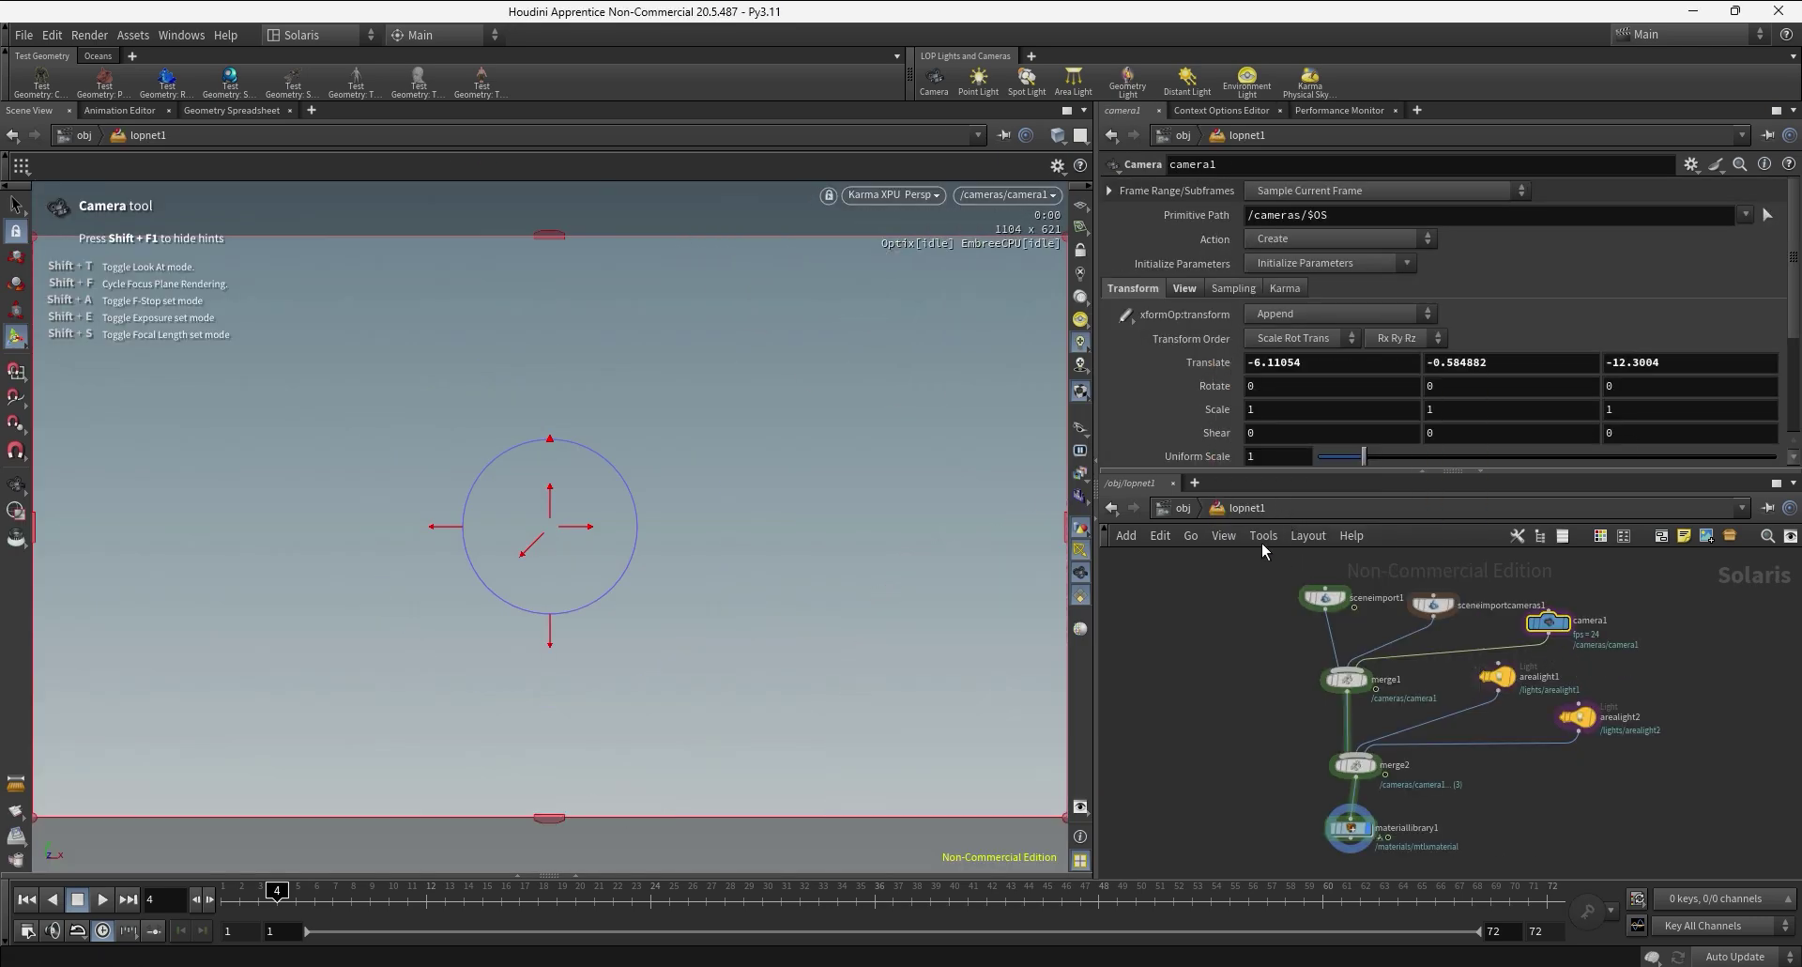
- Copy the Rotate parameter from the object-level cam1 and paste its values, 3.94436, 193.248, -1.0902, into camera1's Rotate
click(1182, 508)
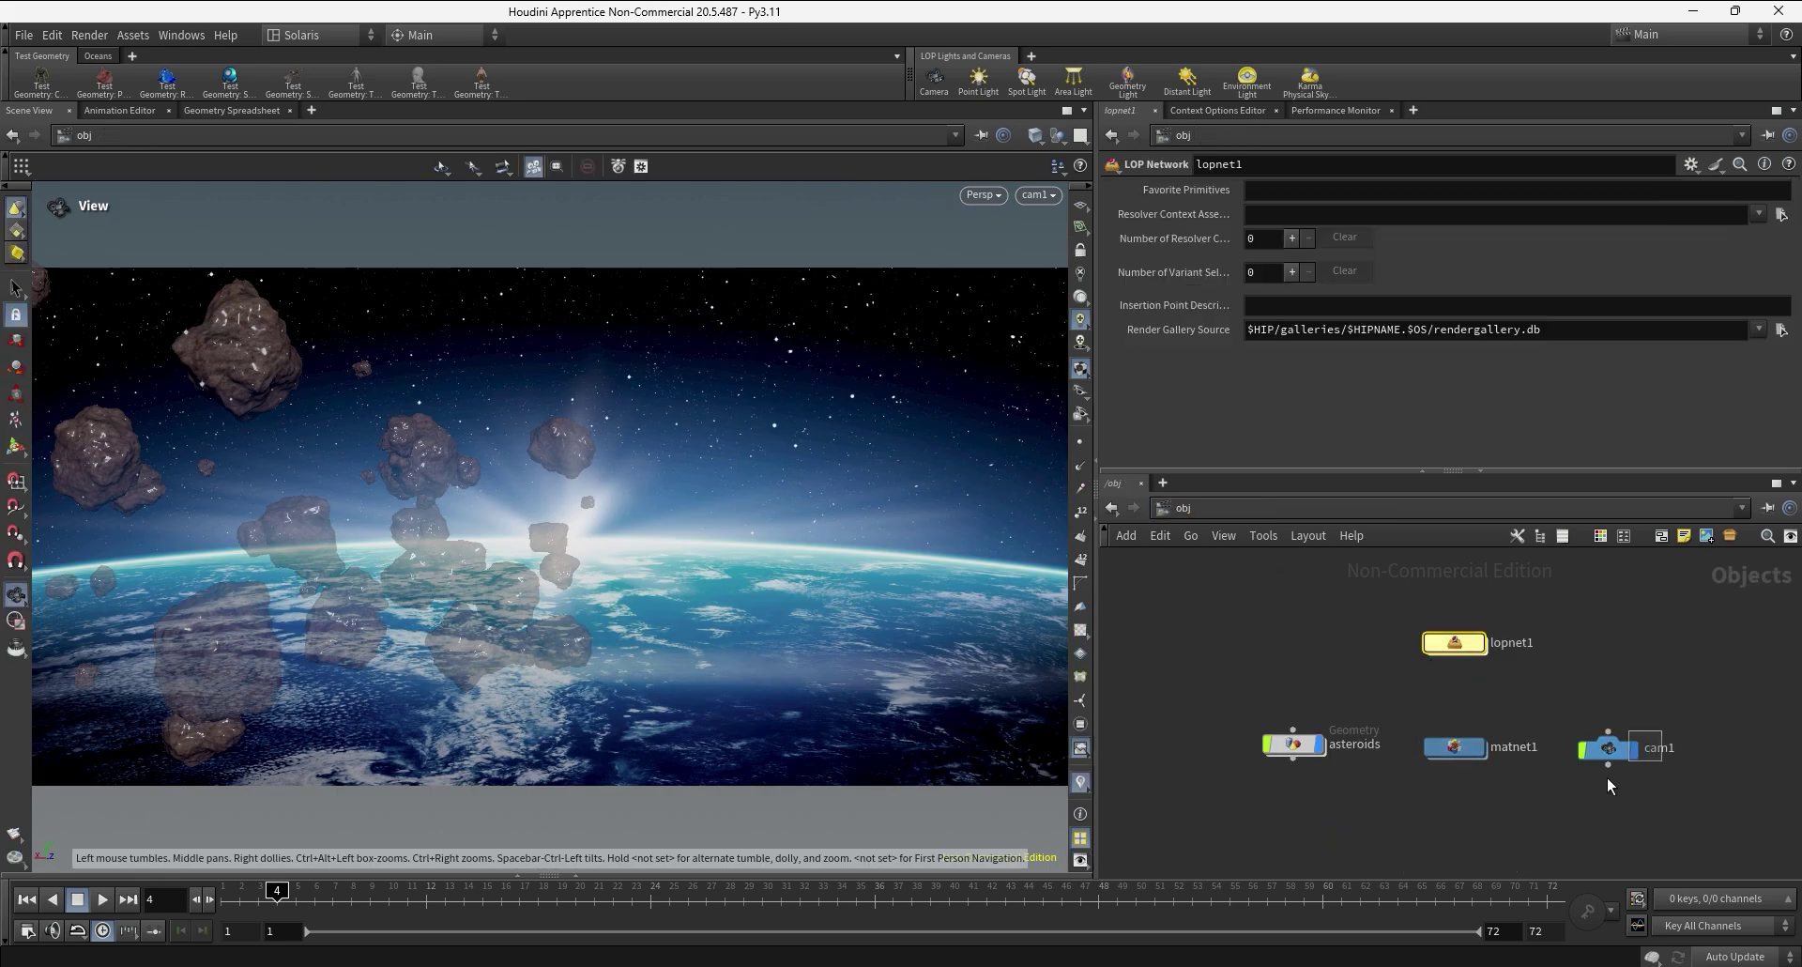
click(1642, 751)
right_click(1209, 267)
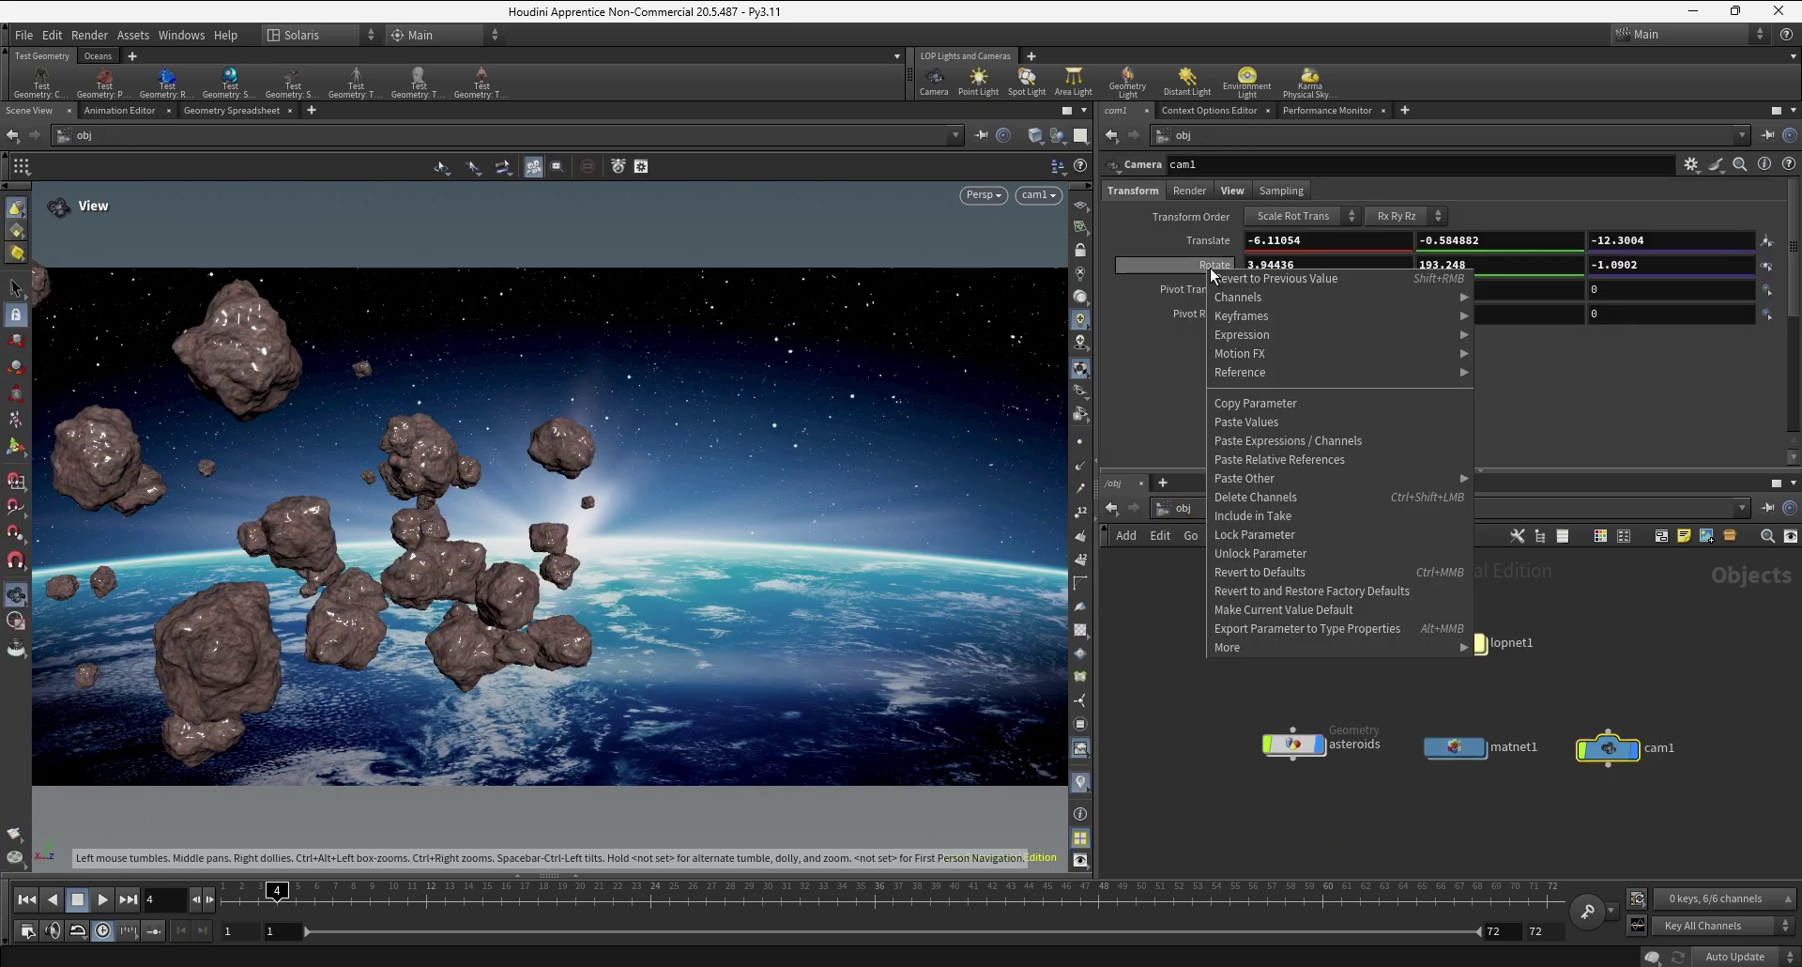
click(1248, 403)
double_click(1459, 645)
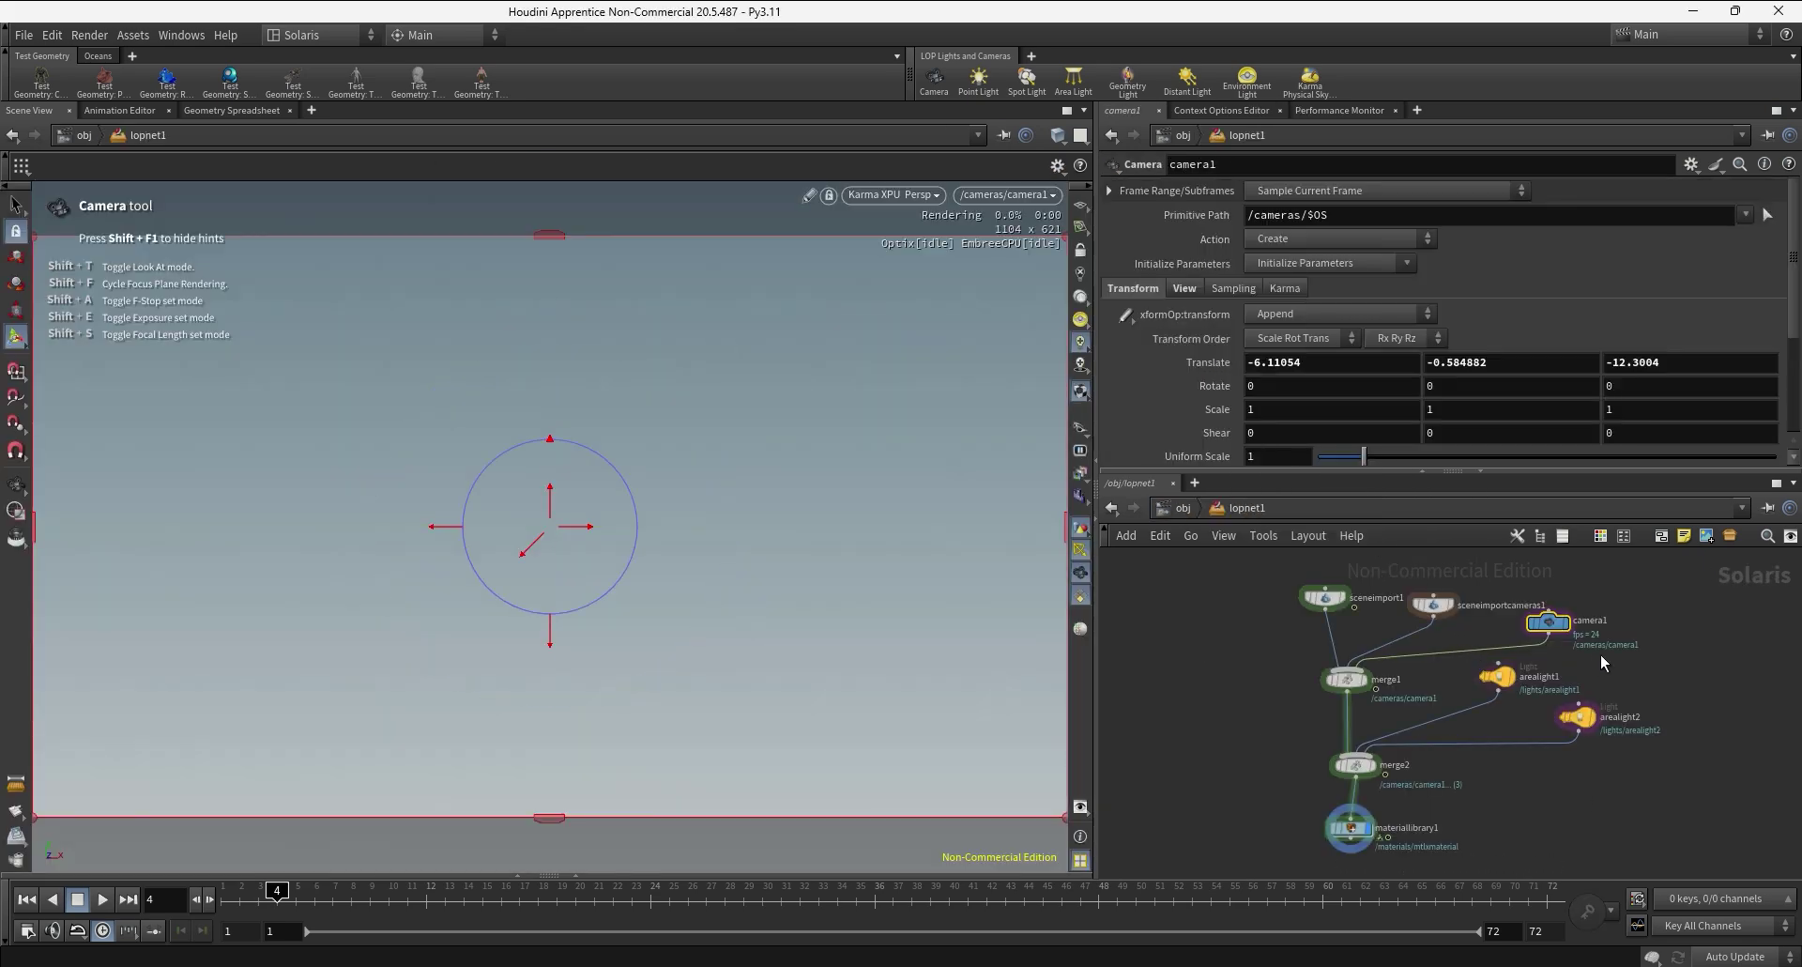
right_click(1225, 387)
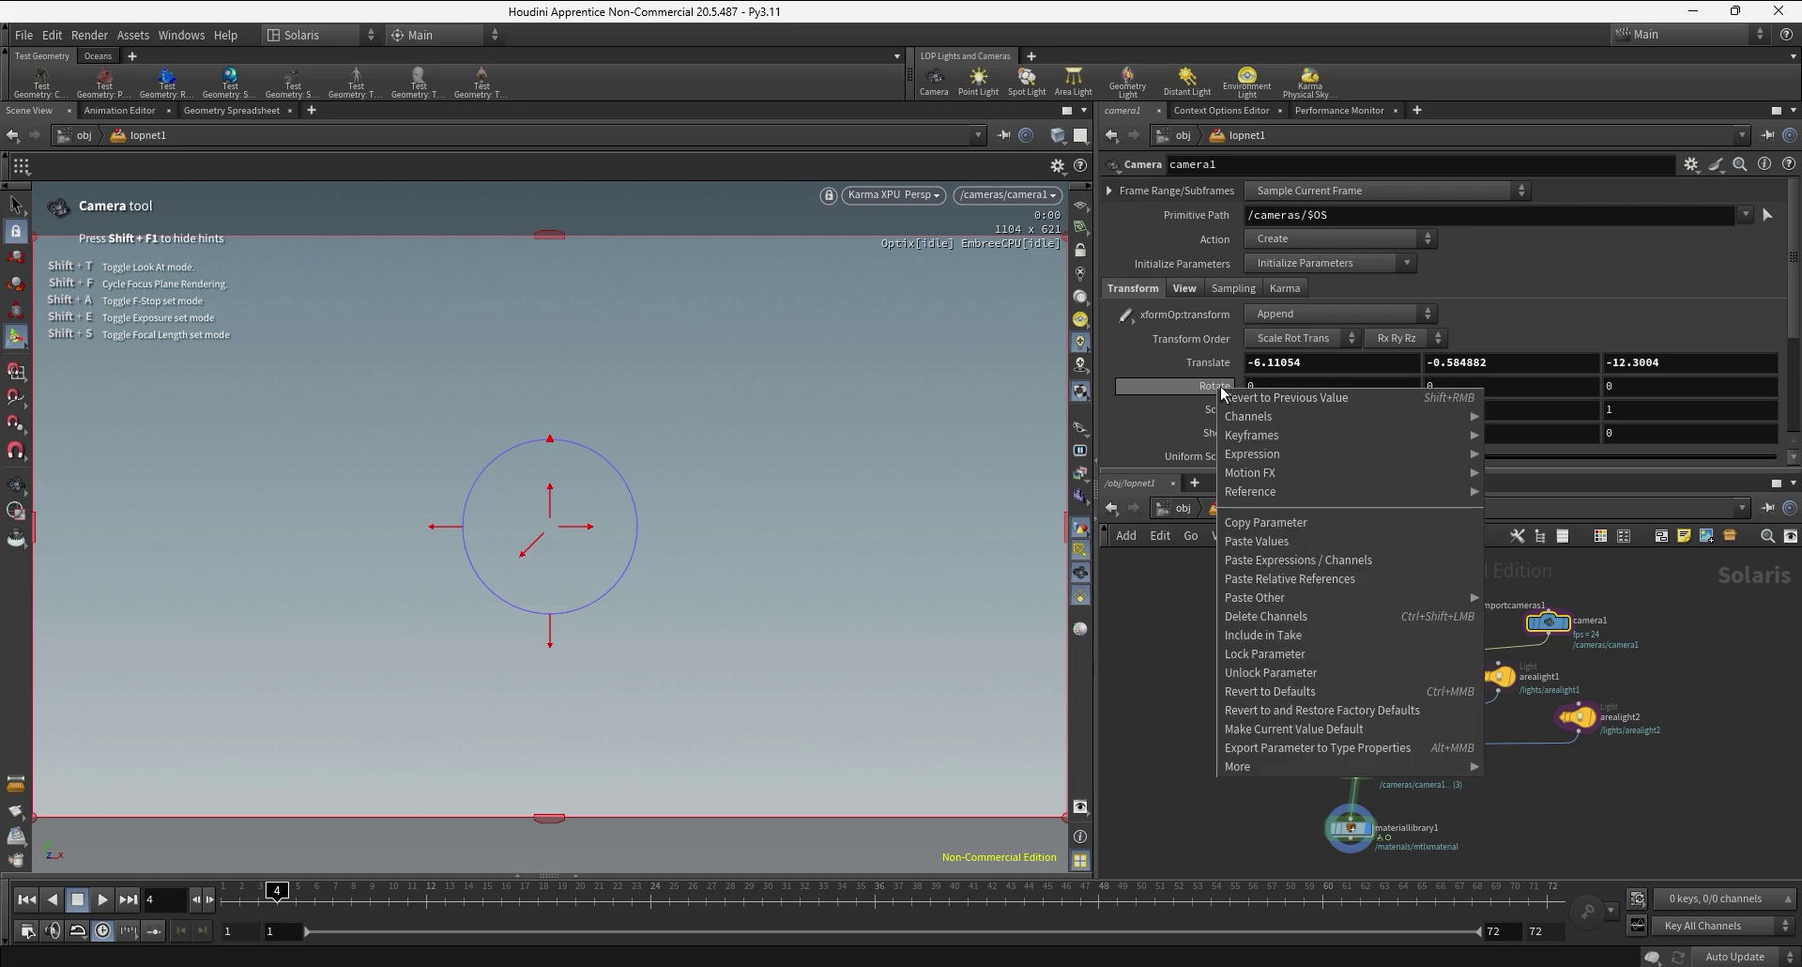
click(1320, 540)
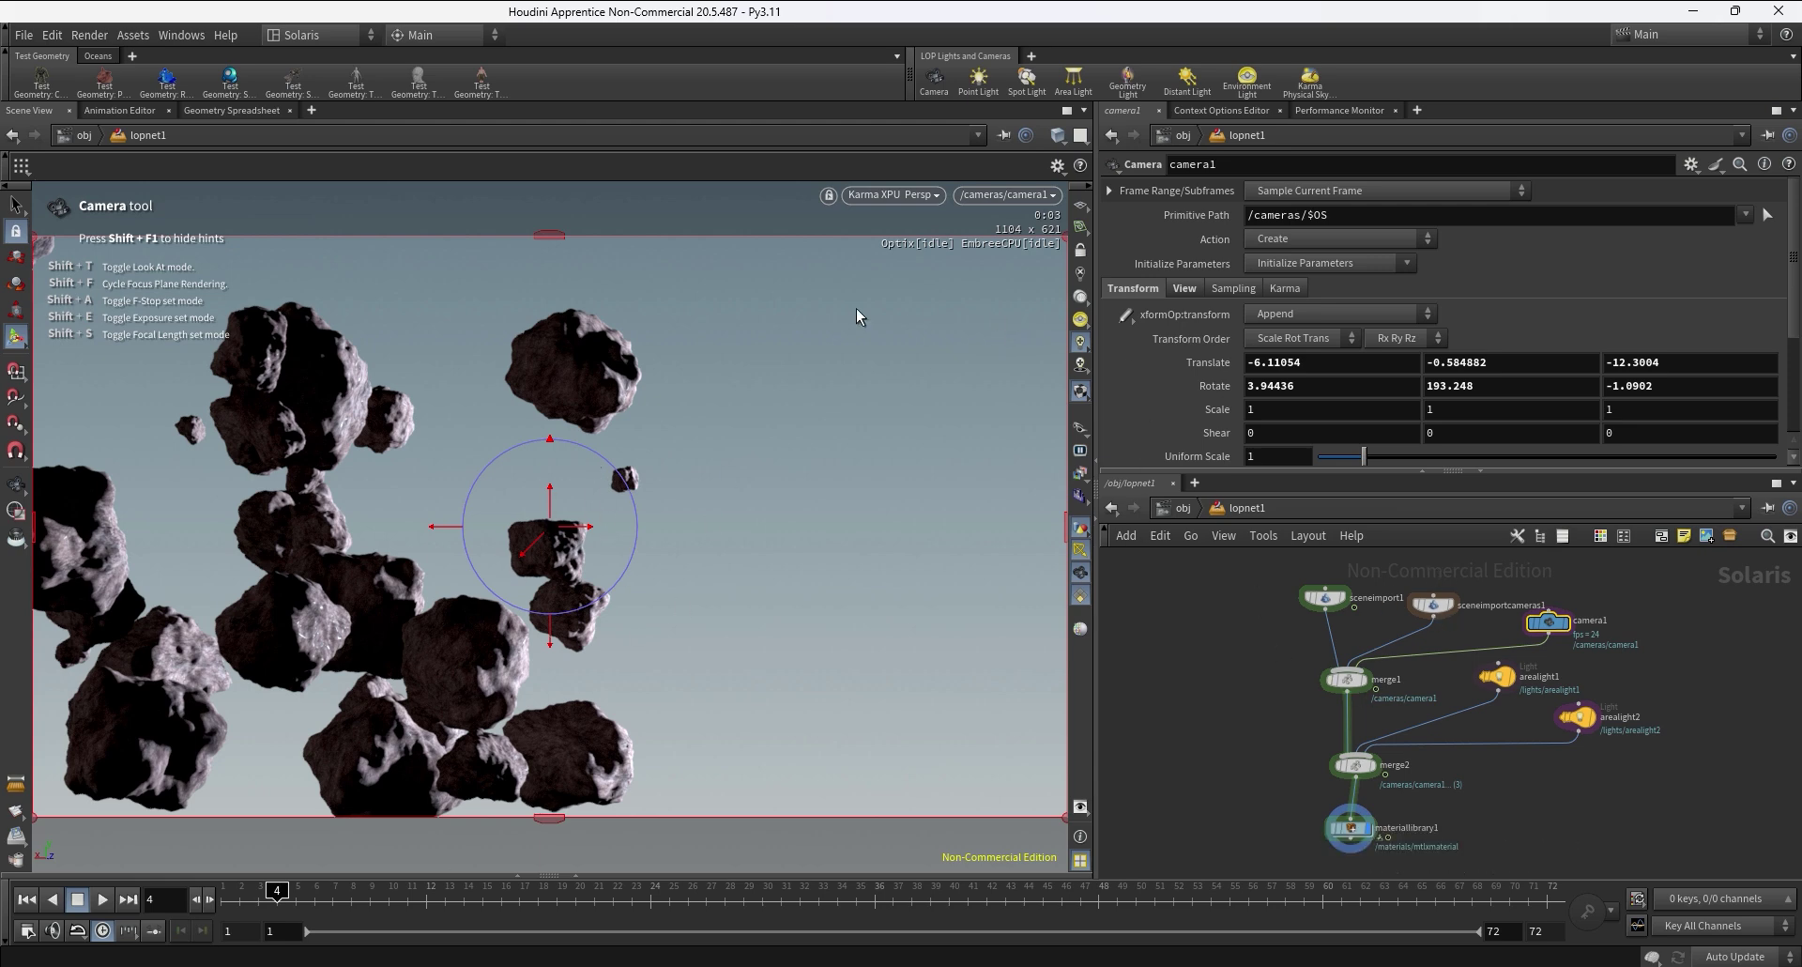
key(shift+t)
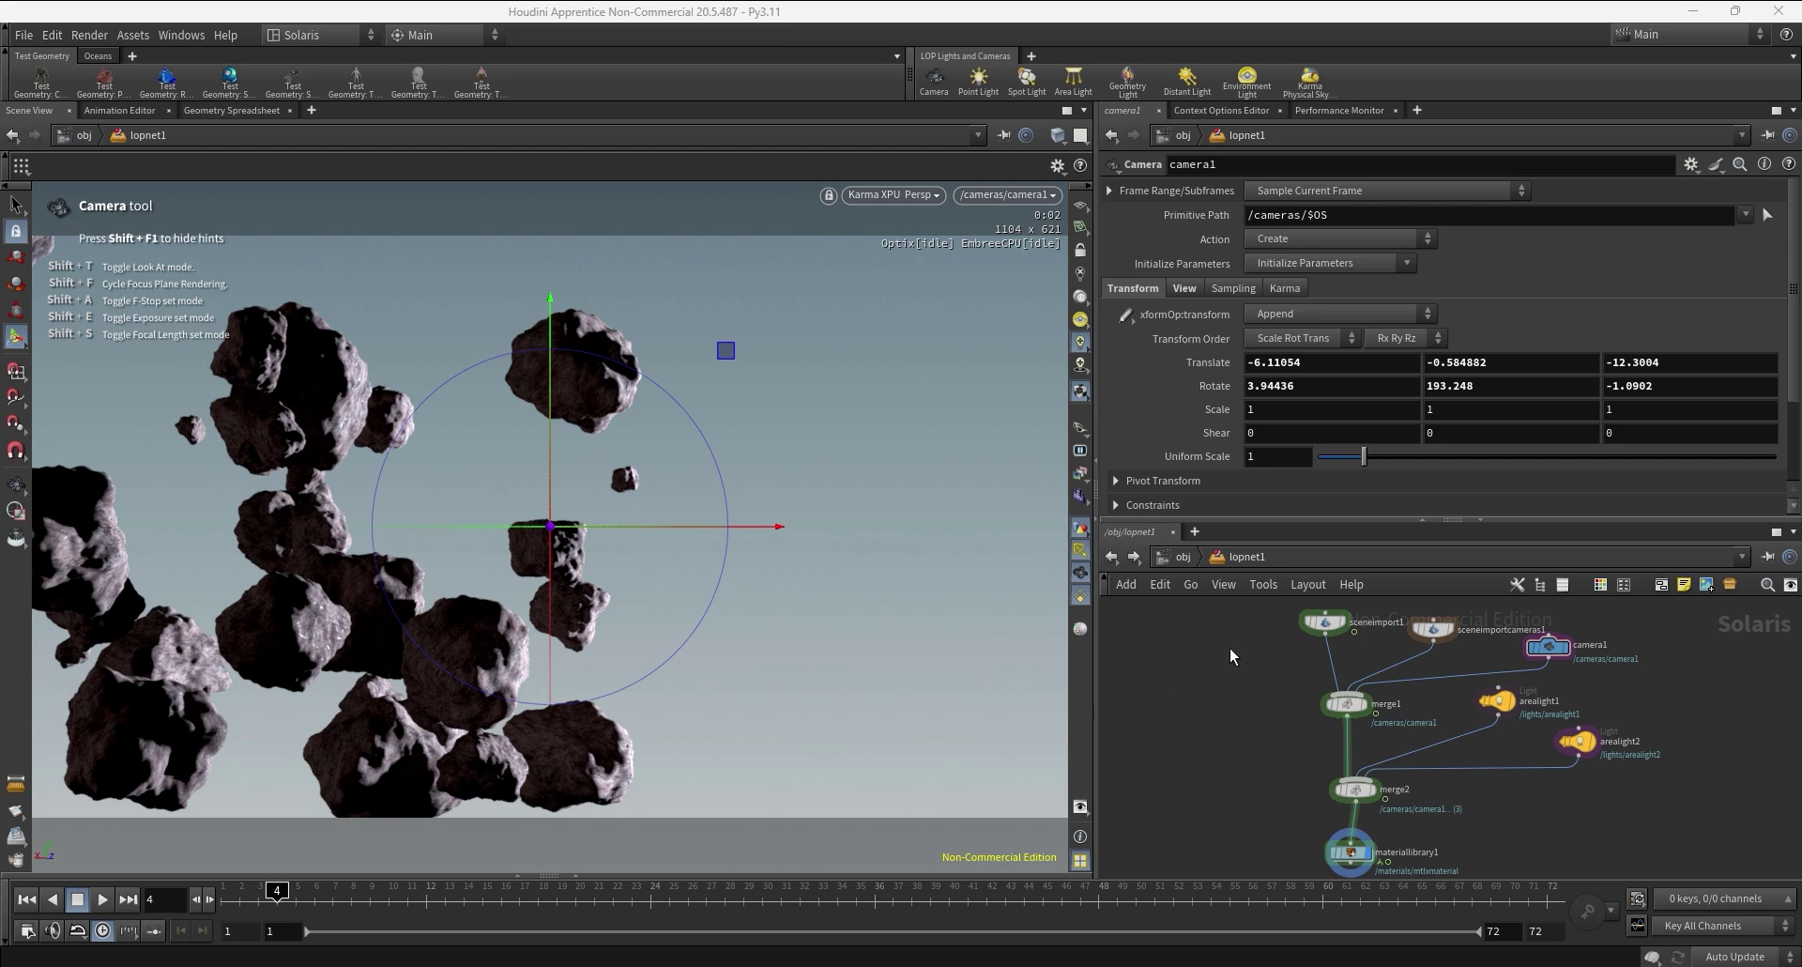
- Copy cam1's Aperture parameter and paste its value, 41.4214, into camera1's Horizontal Aperture
click(1185, 559)
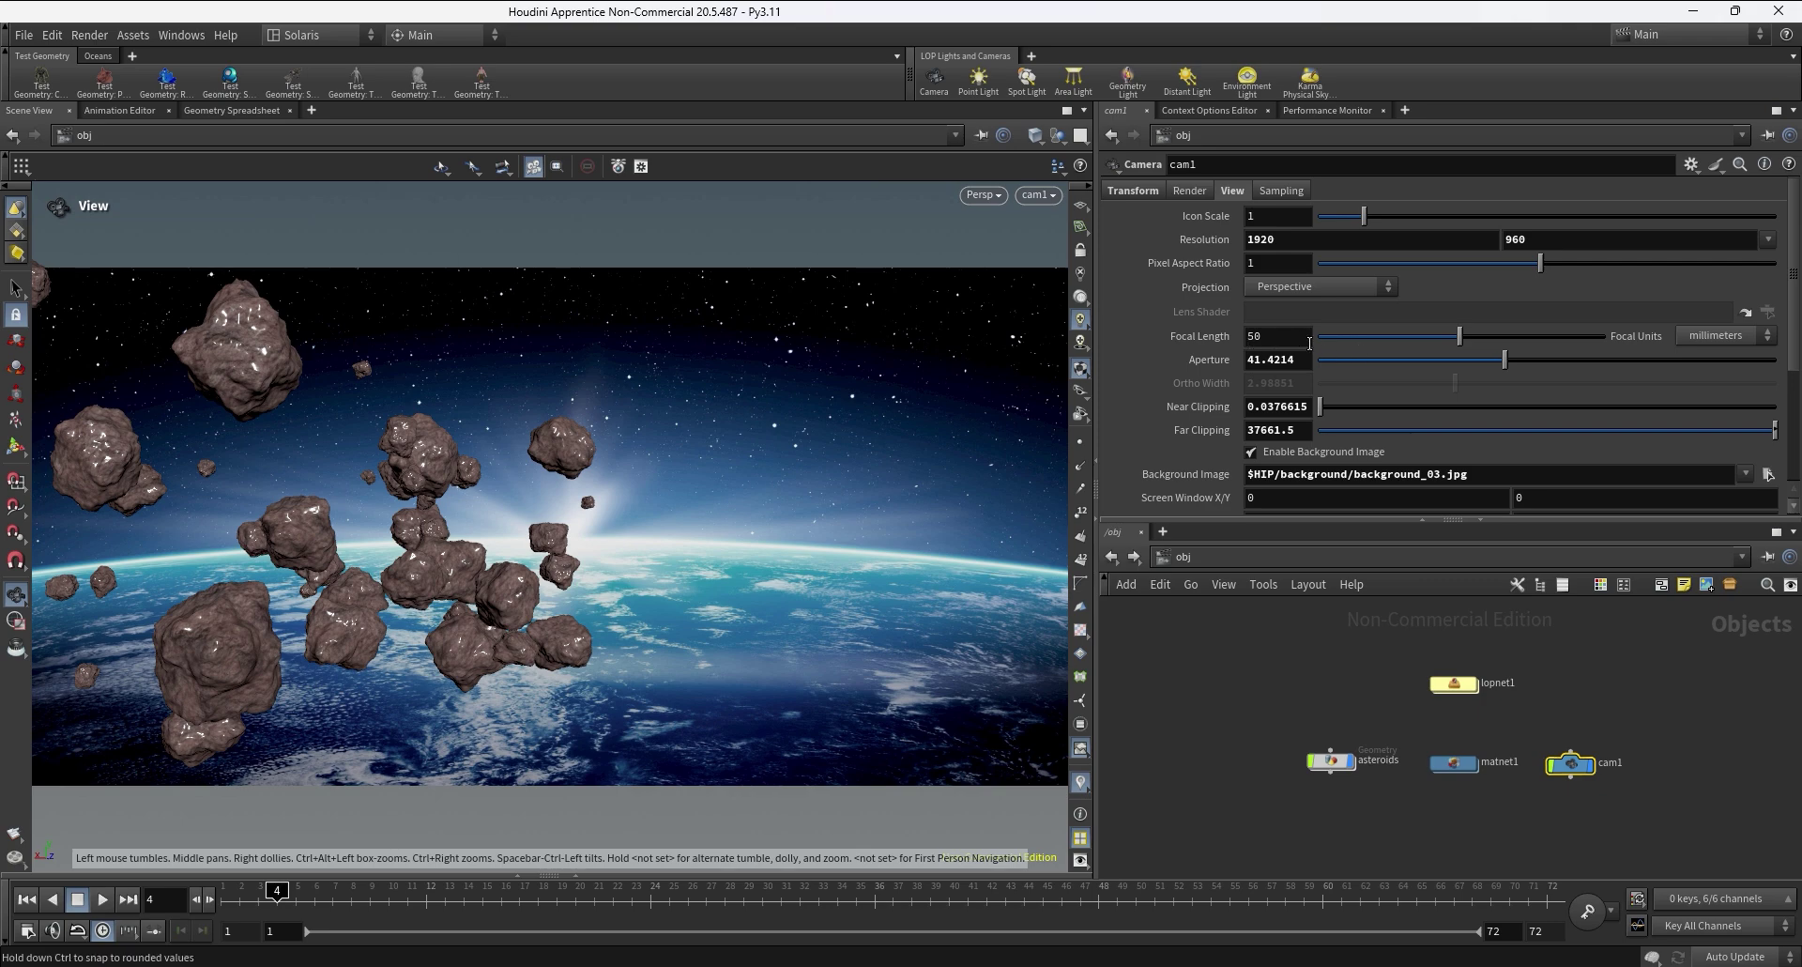
right_click(1215, 361)
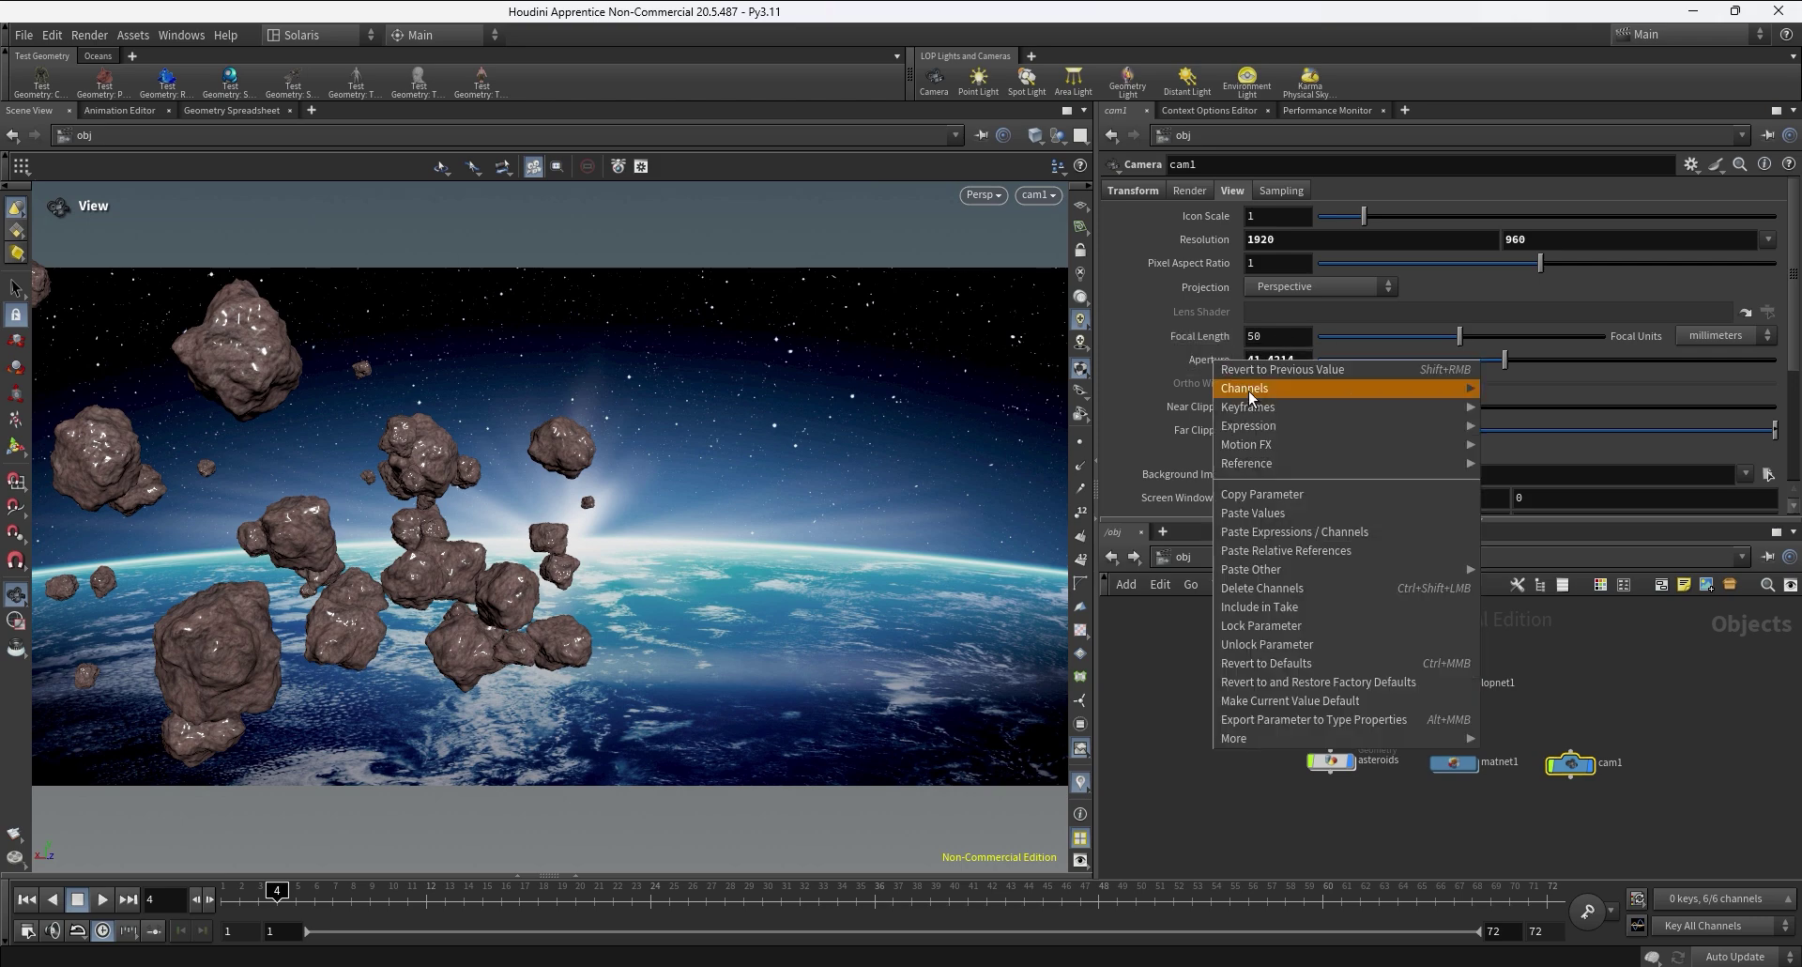
click(1252, 493)
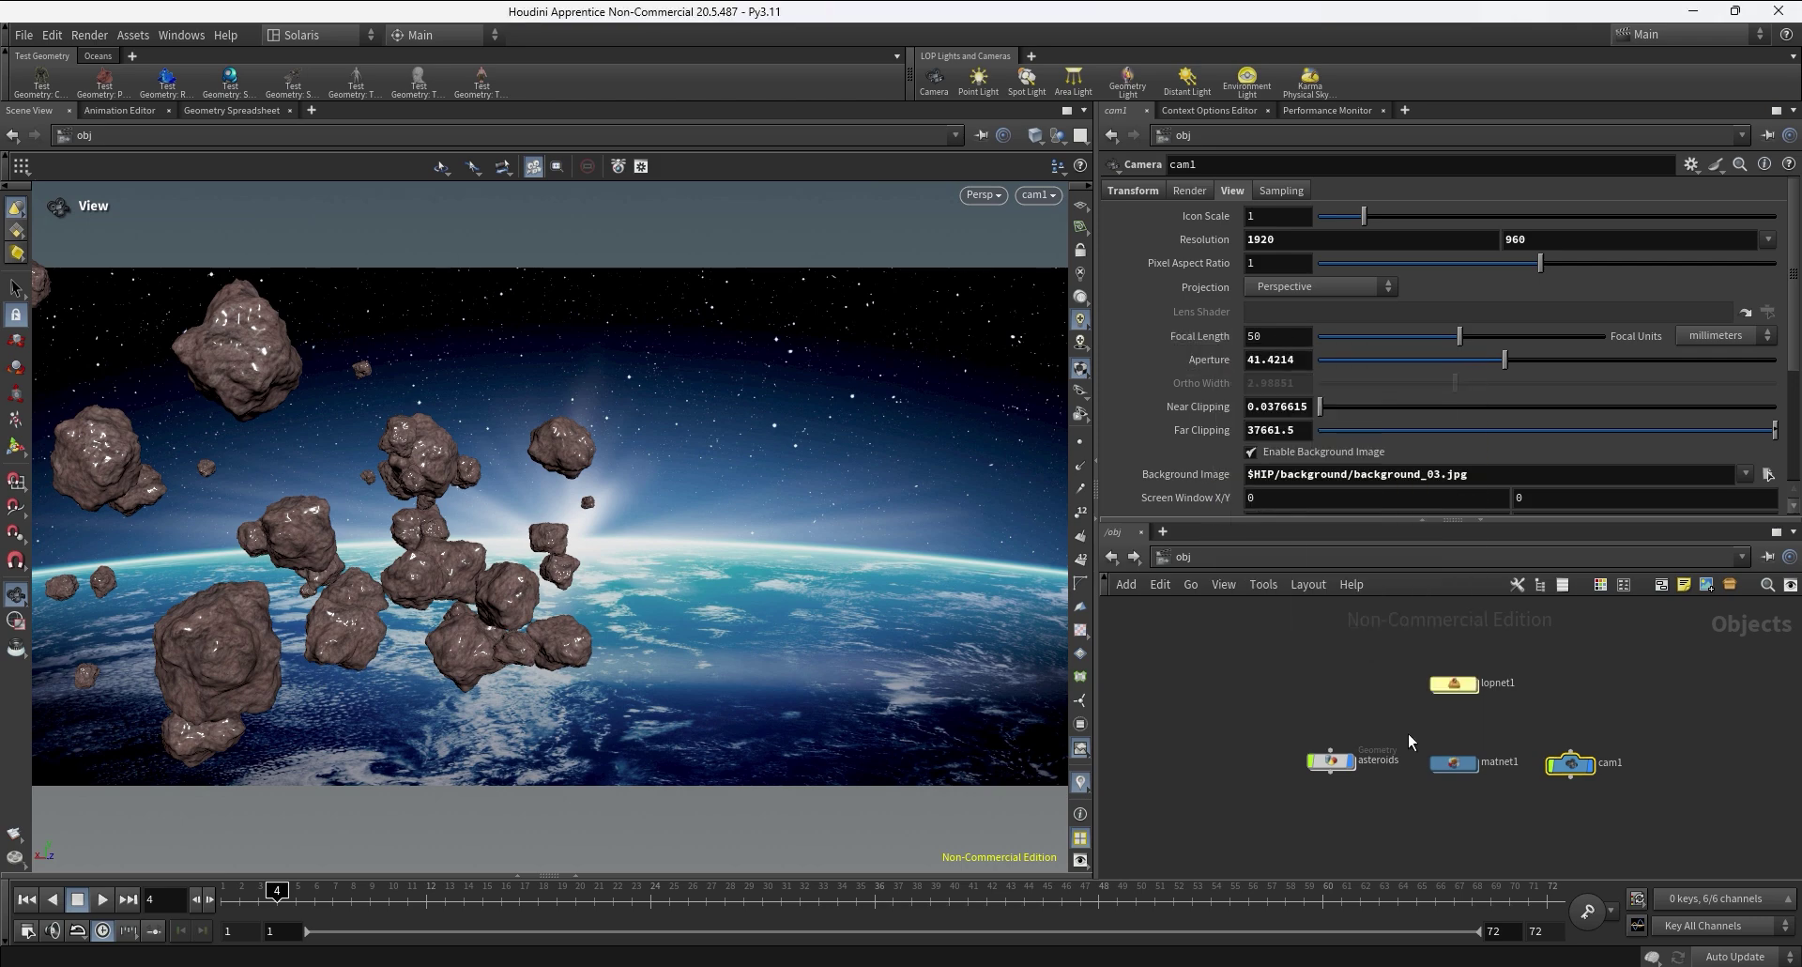
double_click(1453, 685)
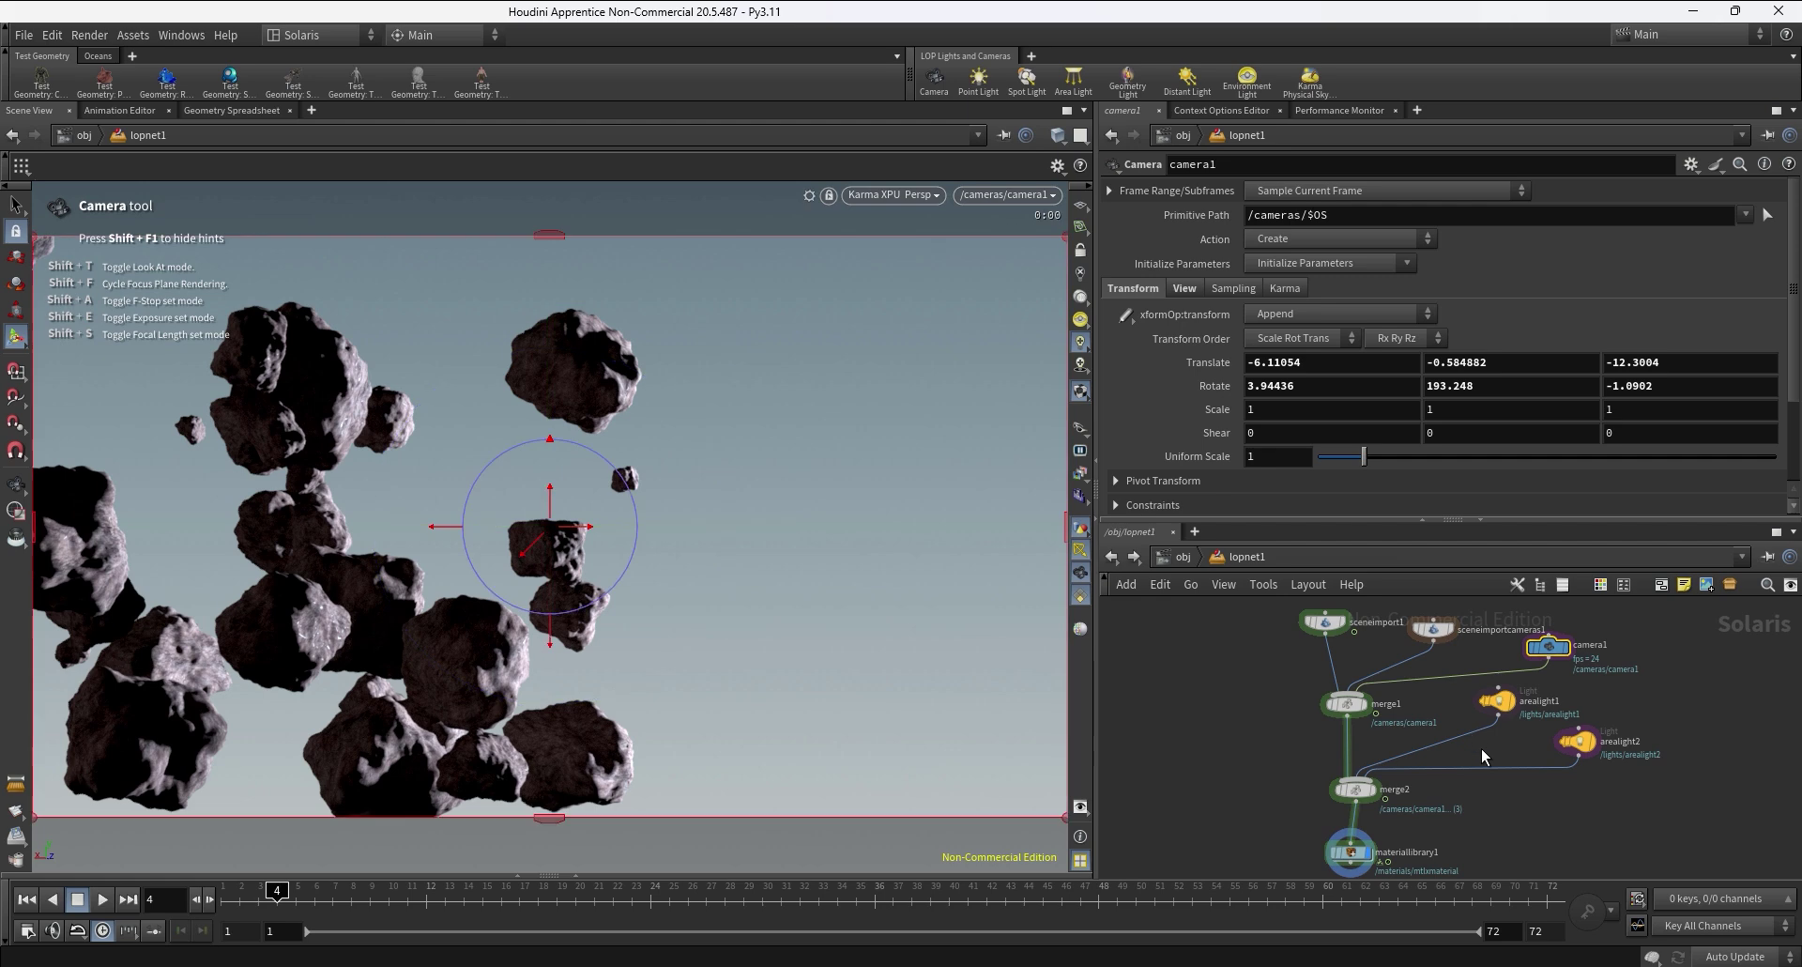
click(1187, 289)
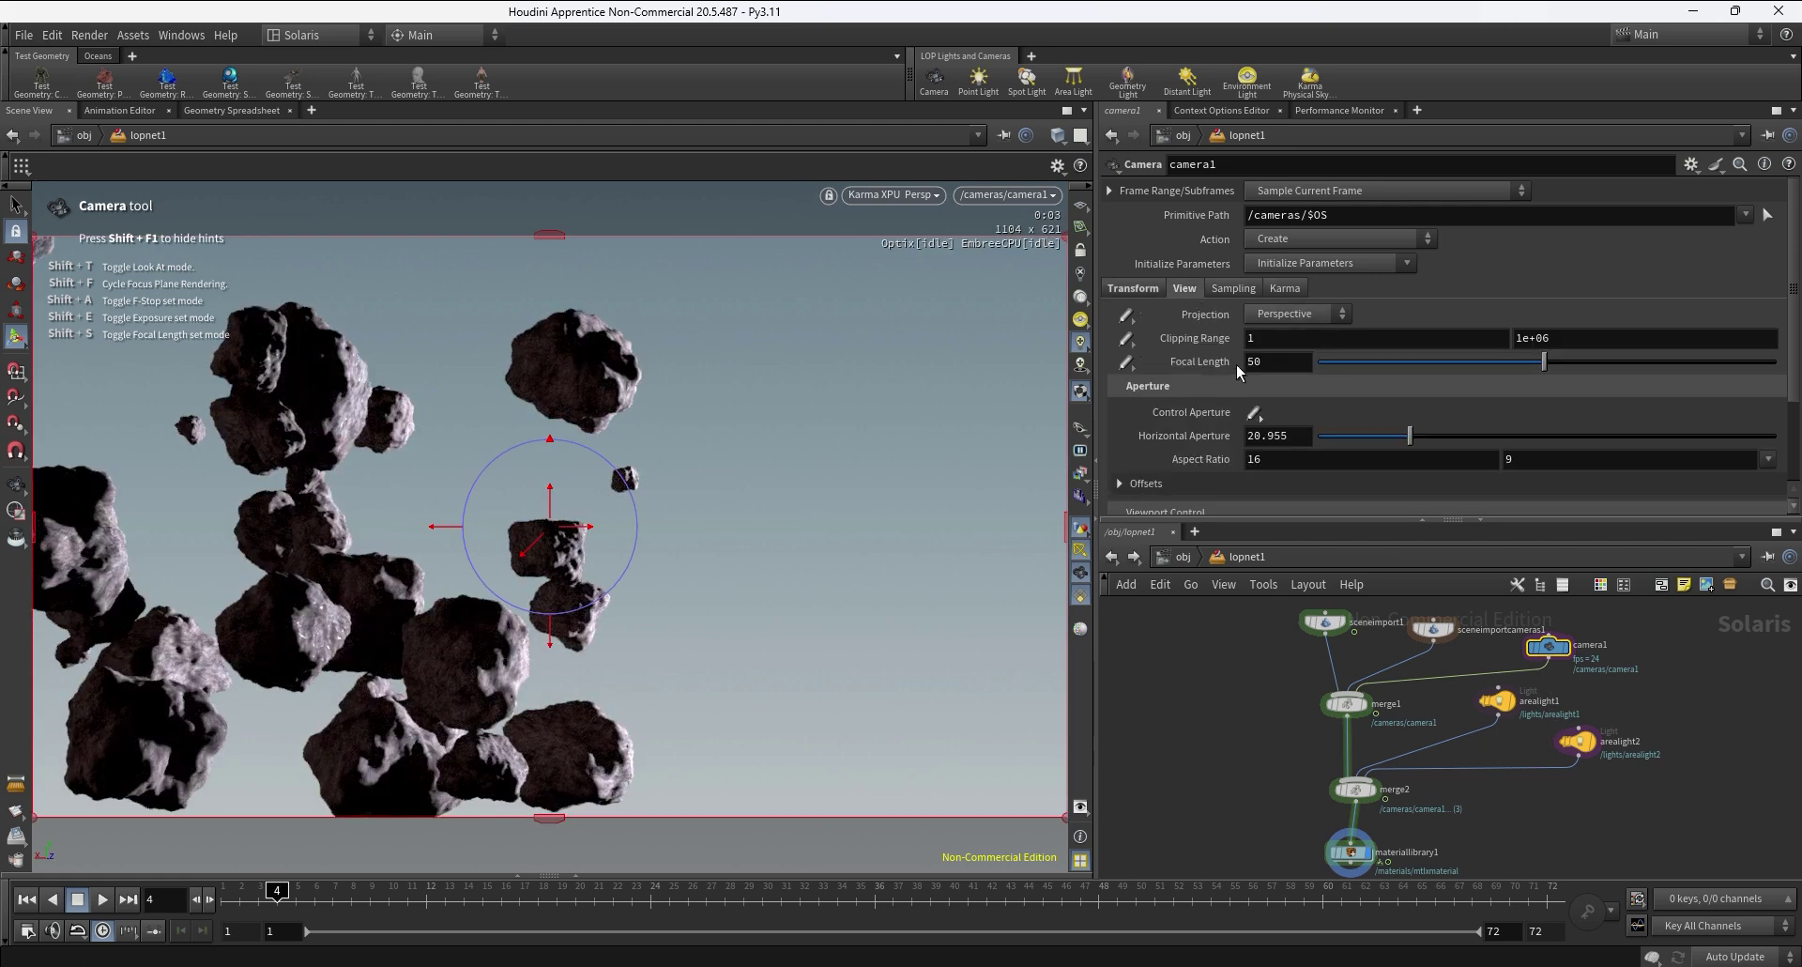
right_click(1213, 433)
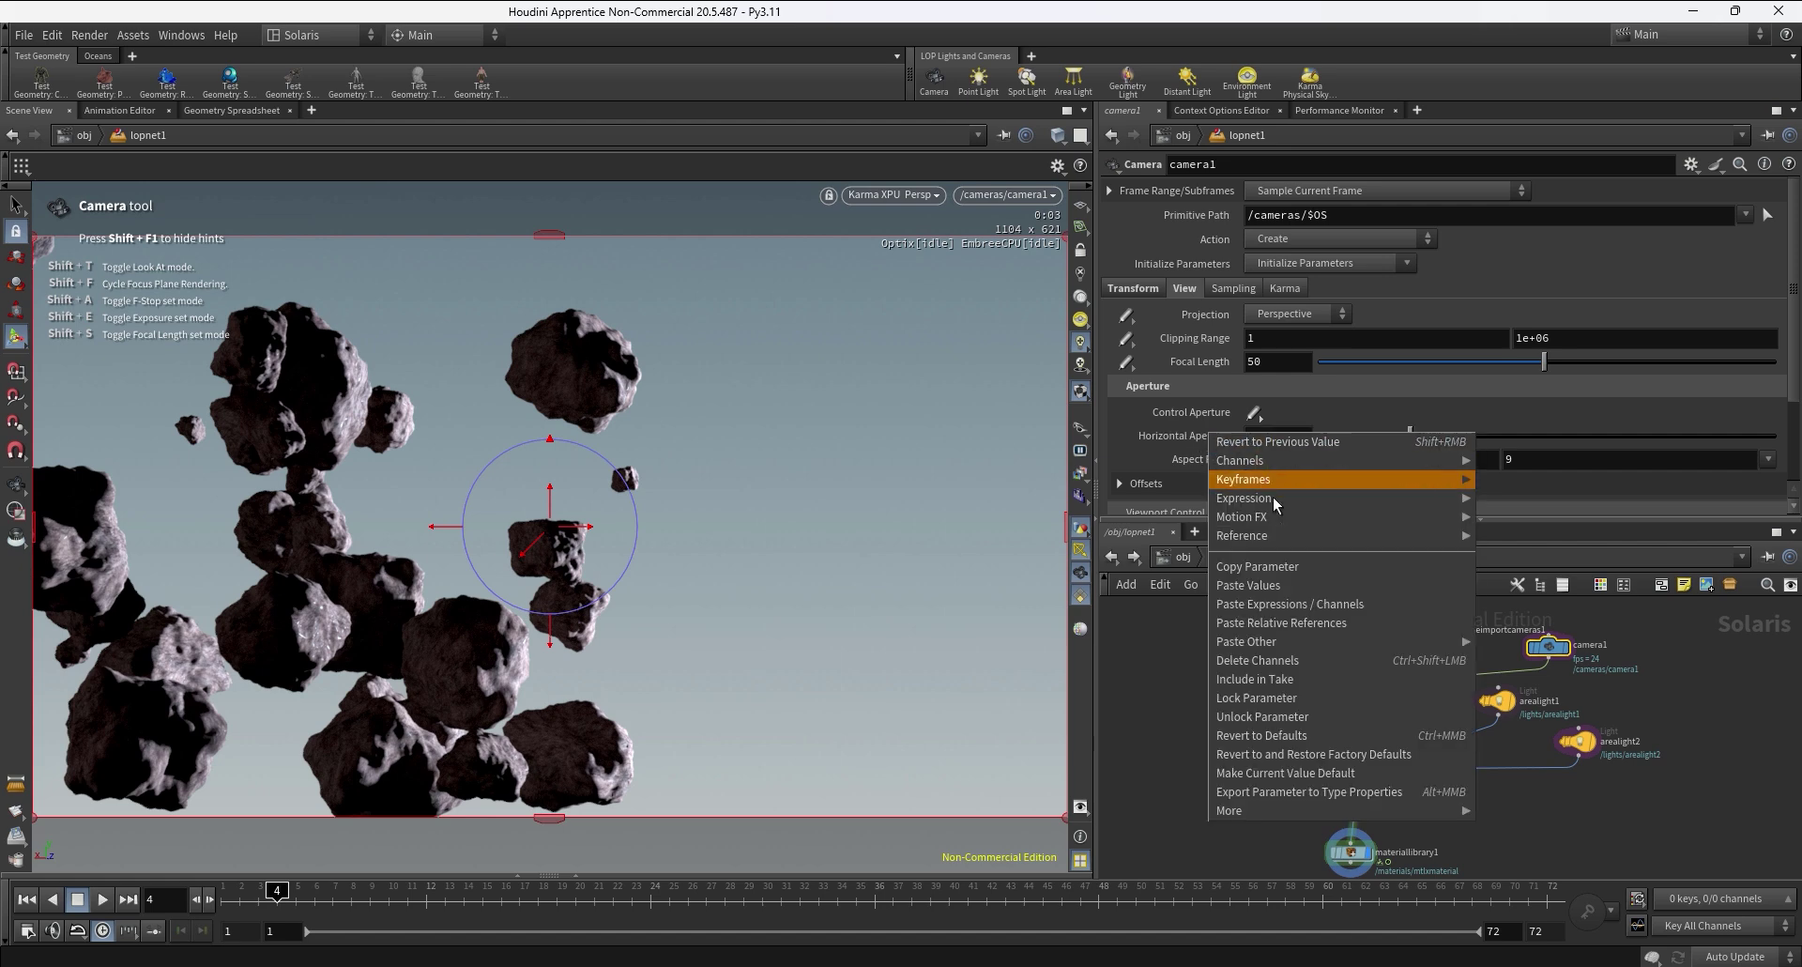
click(1280, 582)
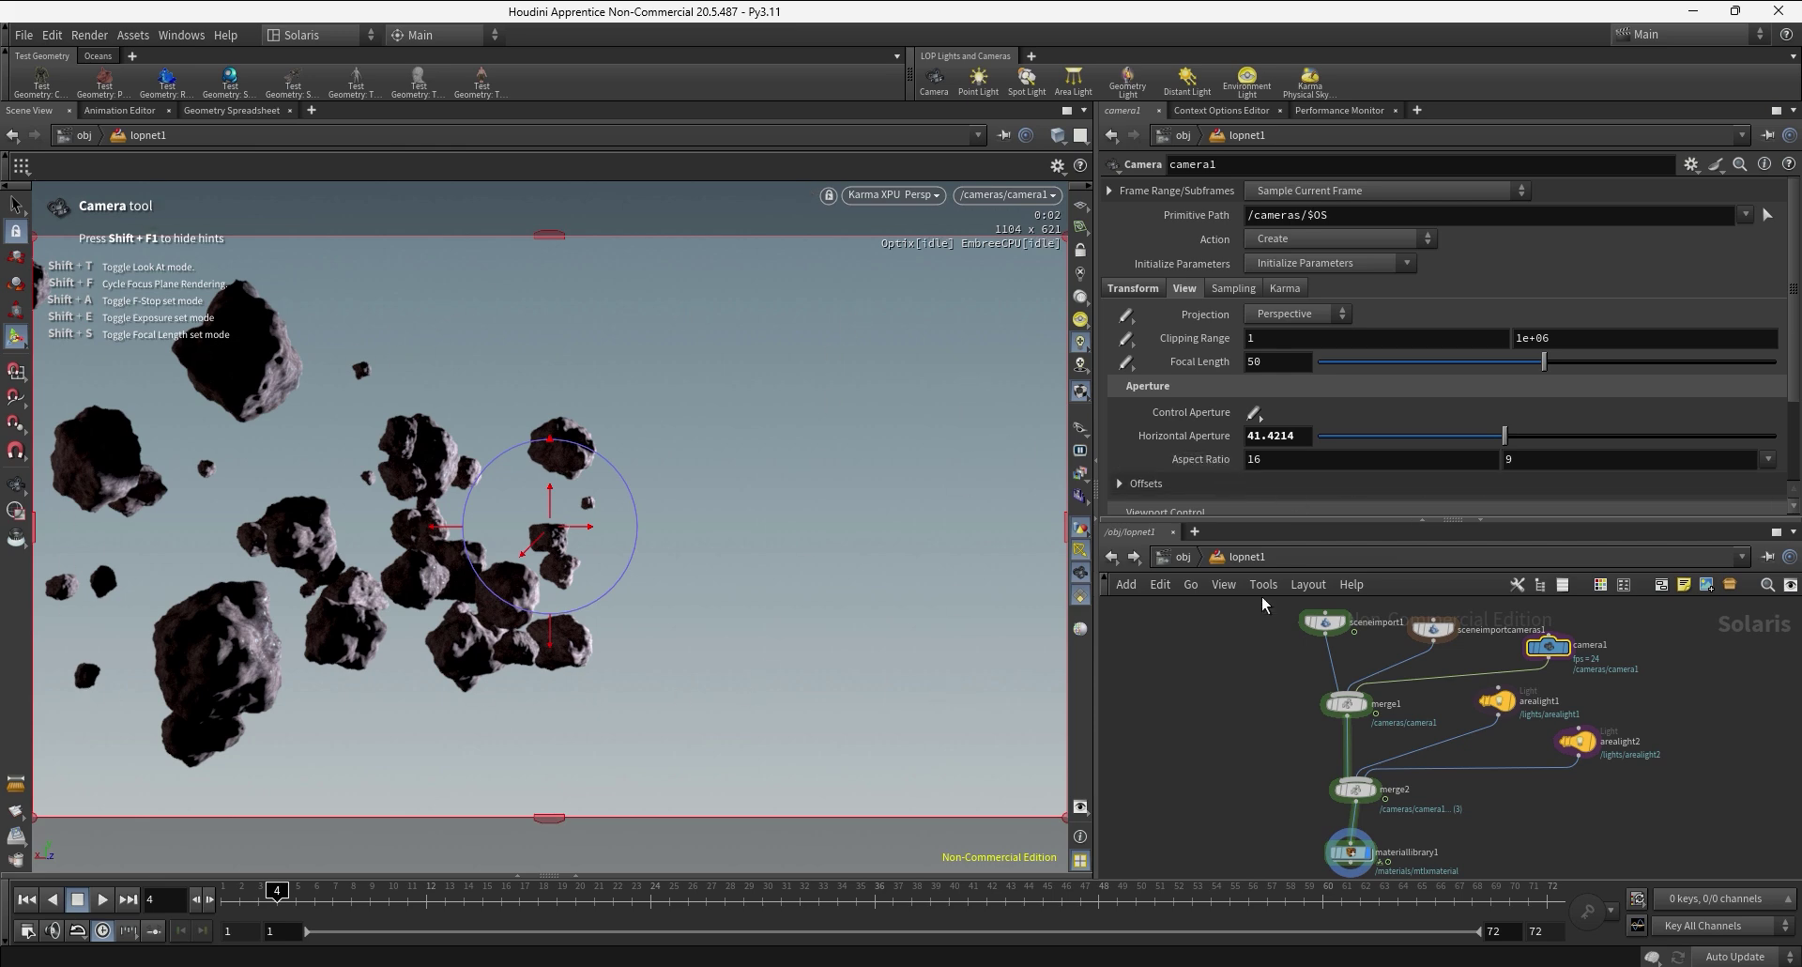
- Check the object-level cam1's Resolution and set the Solaris camera1's Aspect Ratio to 16 by 8
click(1182, 557)
drag(1539, 824, 1558, 815)
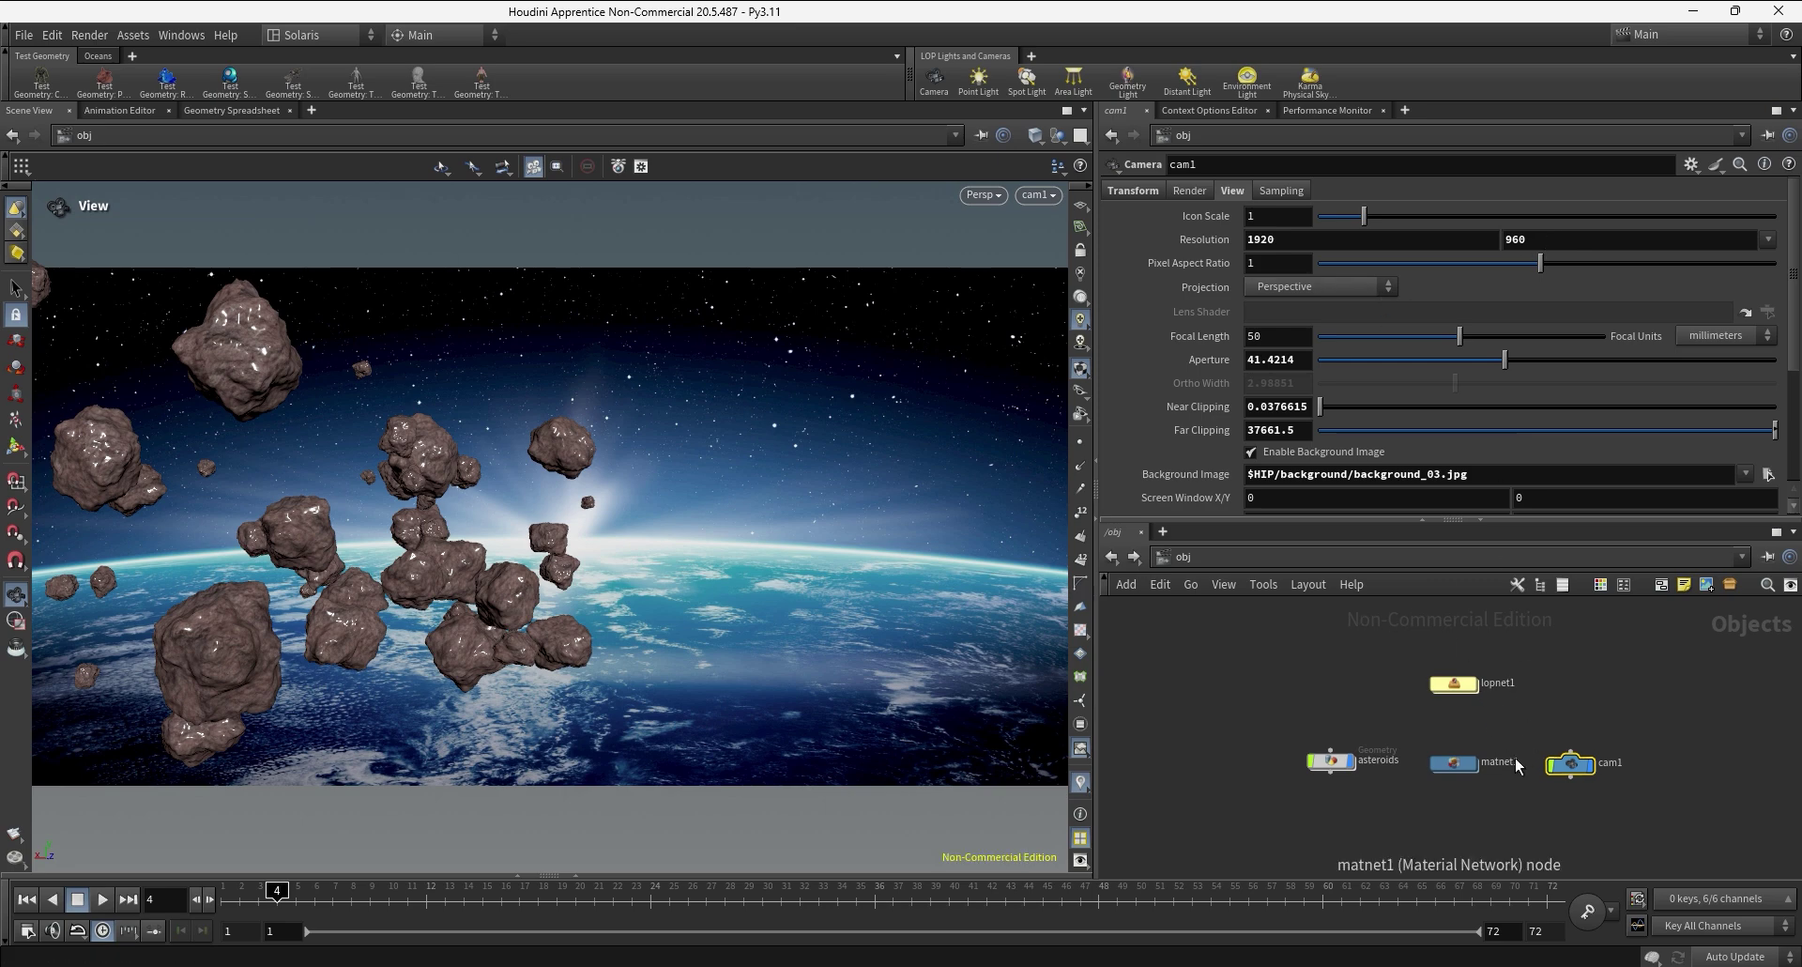
double_click(1456, 684)
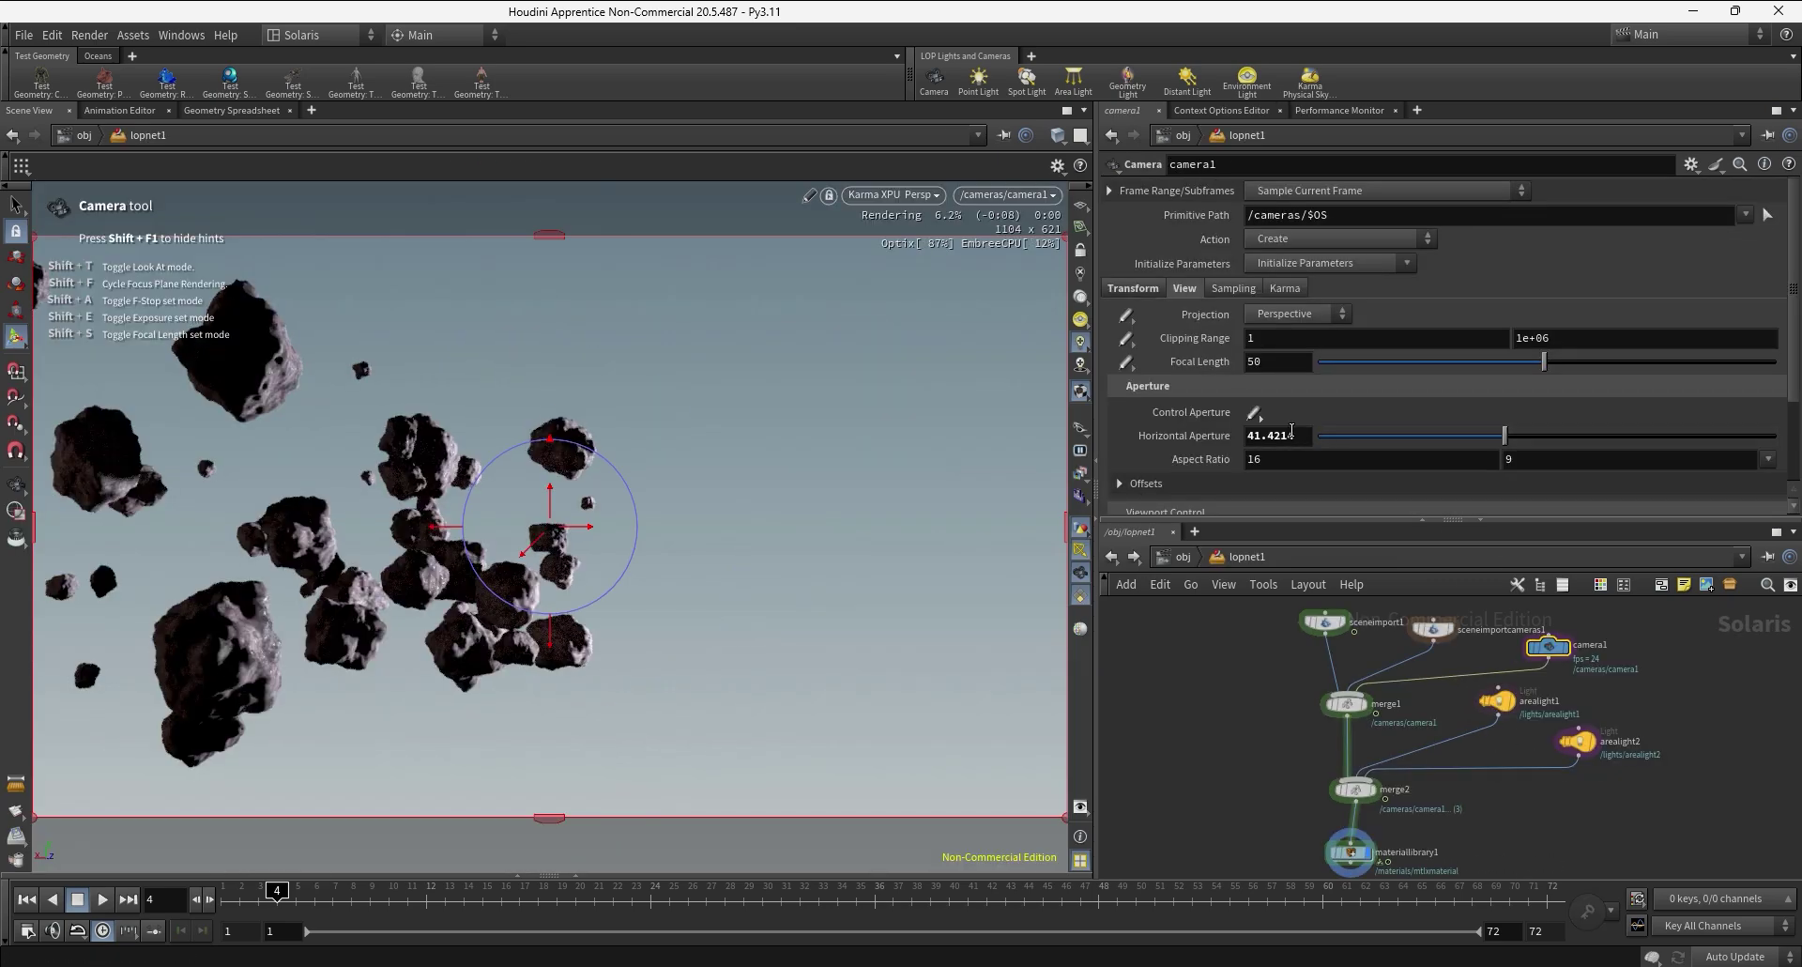
scroll(1383, 455, down, 3)
scroll(1316, 430, up, 1)
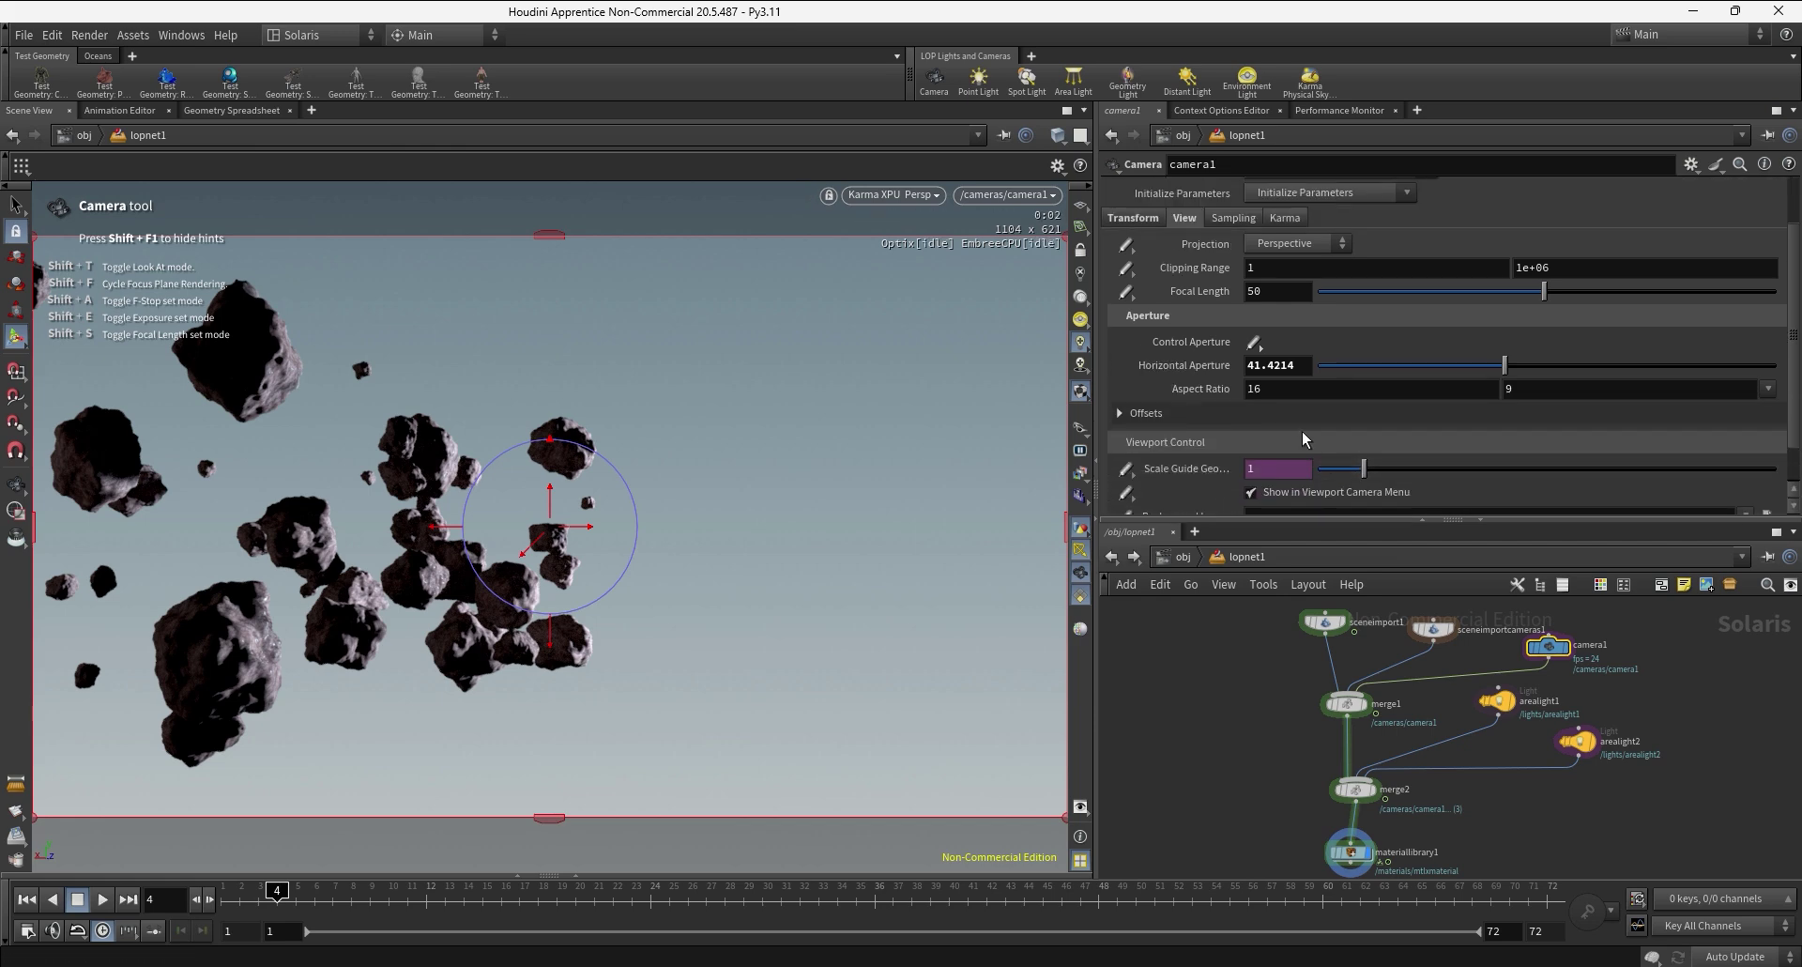
click(1136, 414)
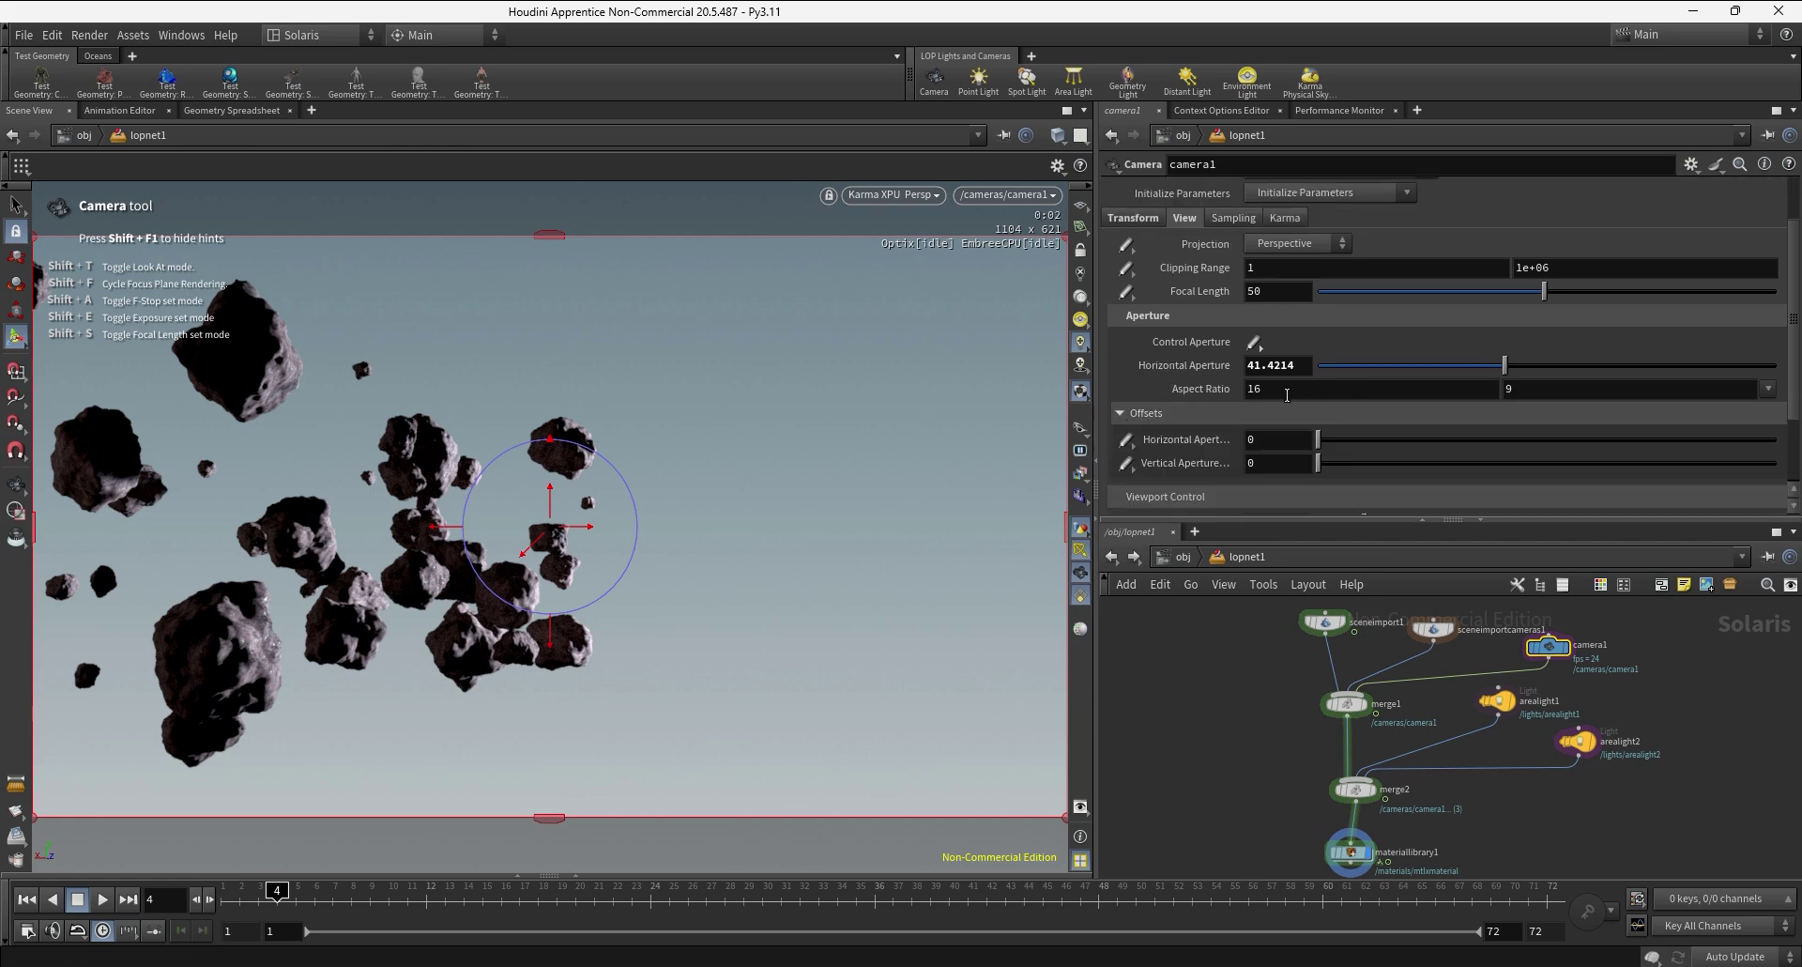
click(1522, 394)
key(Return)
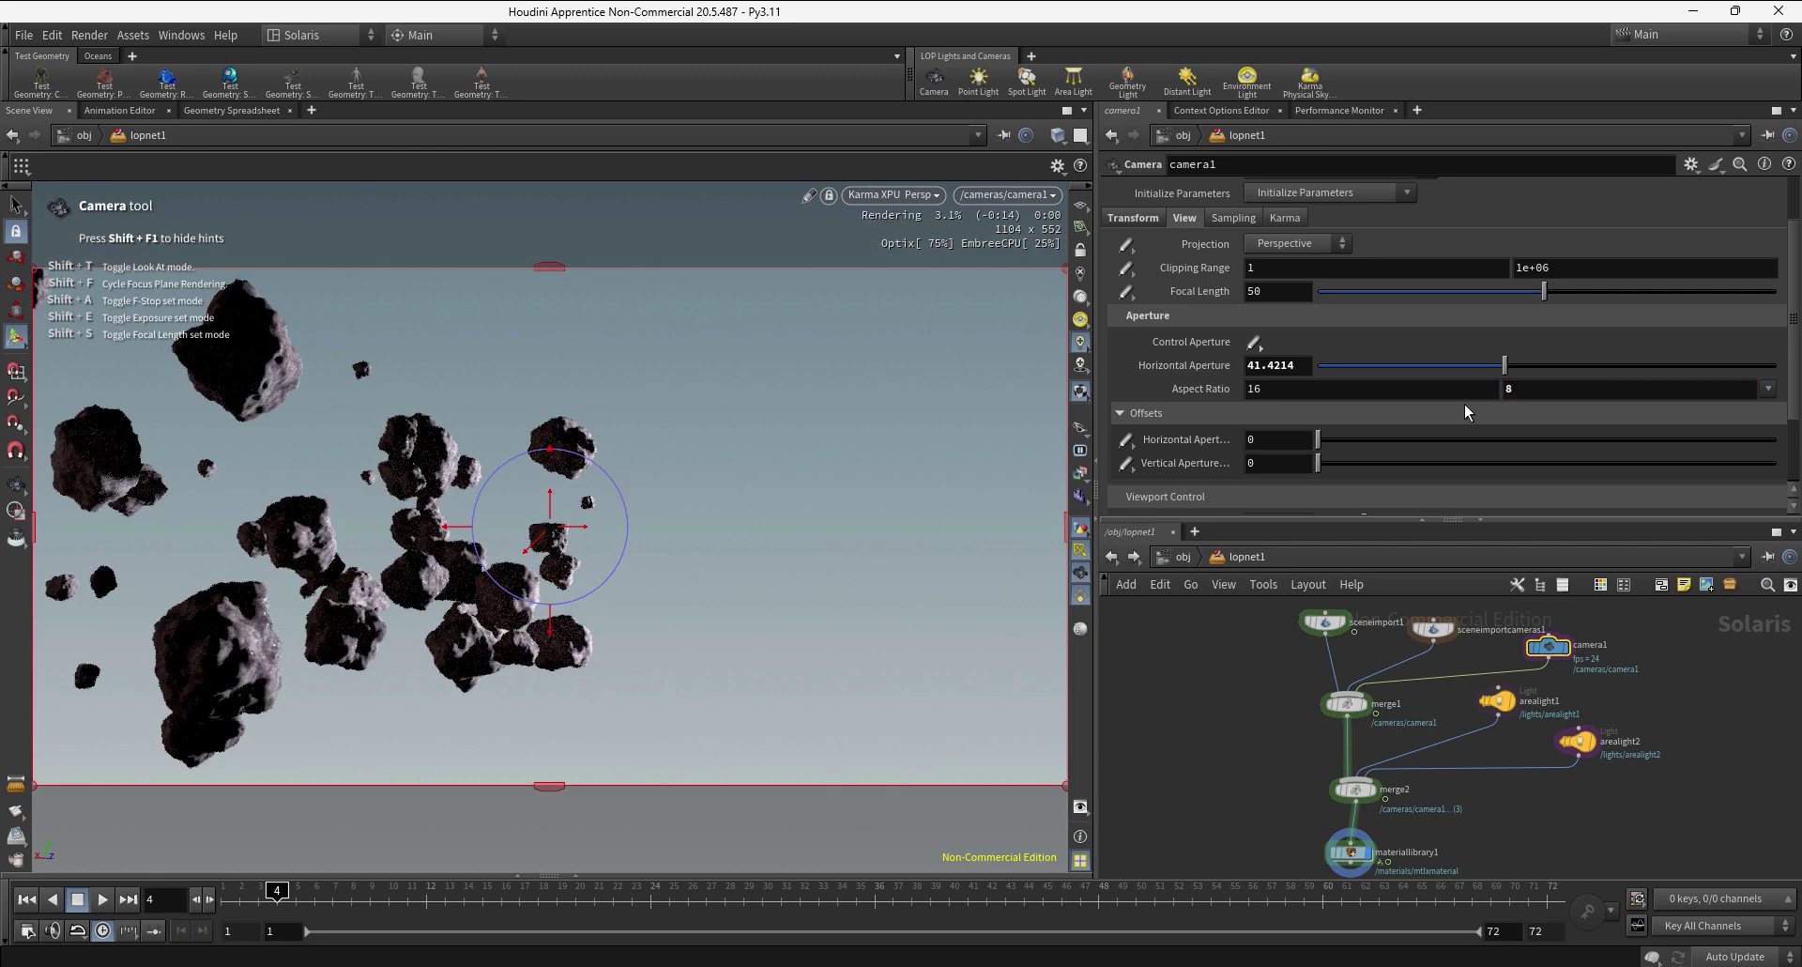
- Compare the object-level cam1 view with the Solaris camera1 view to check that the framing matches
click(1182, 557)
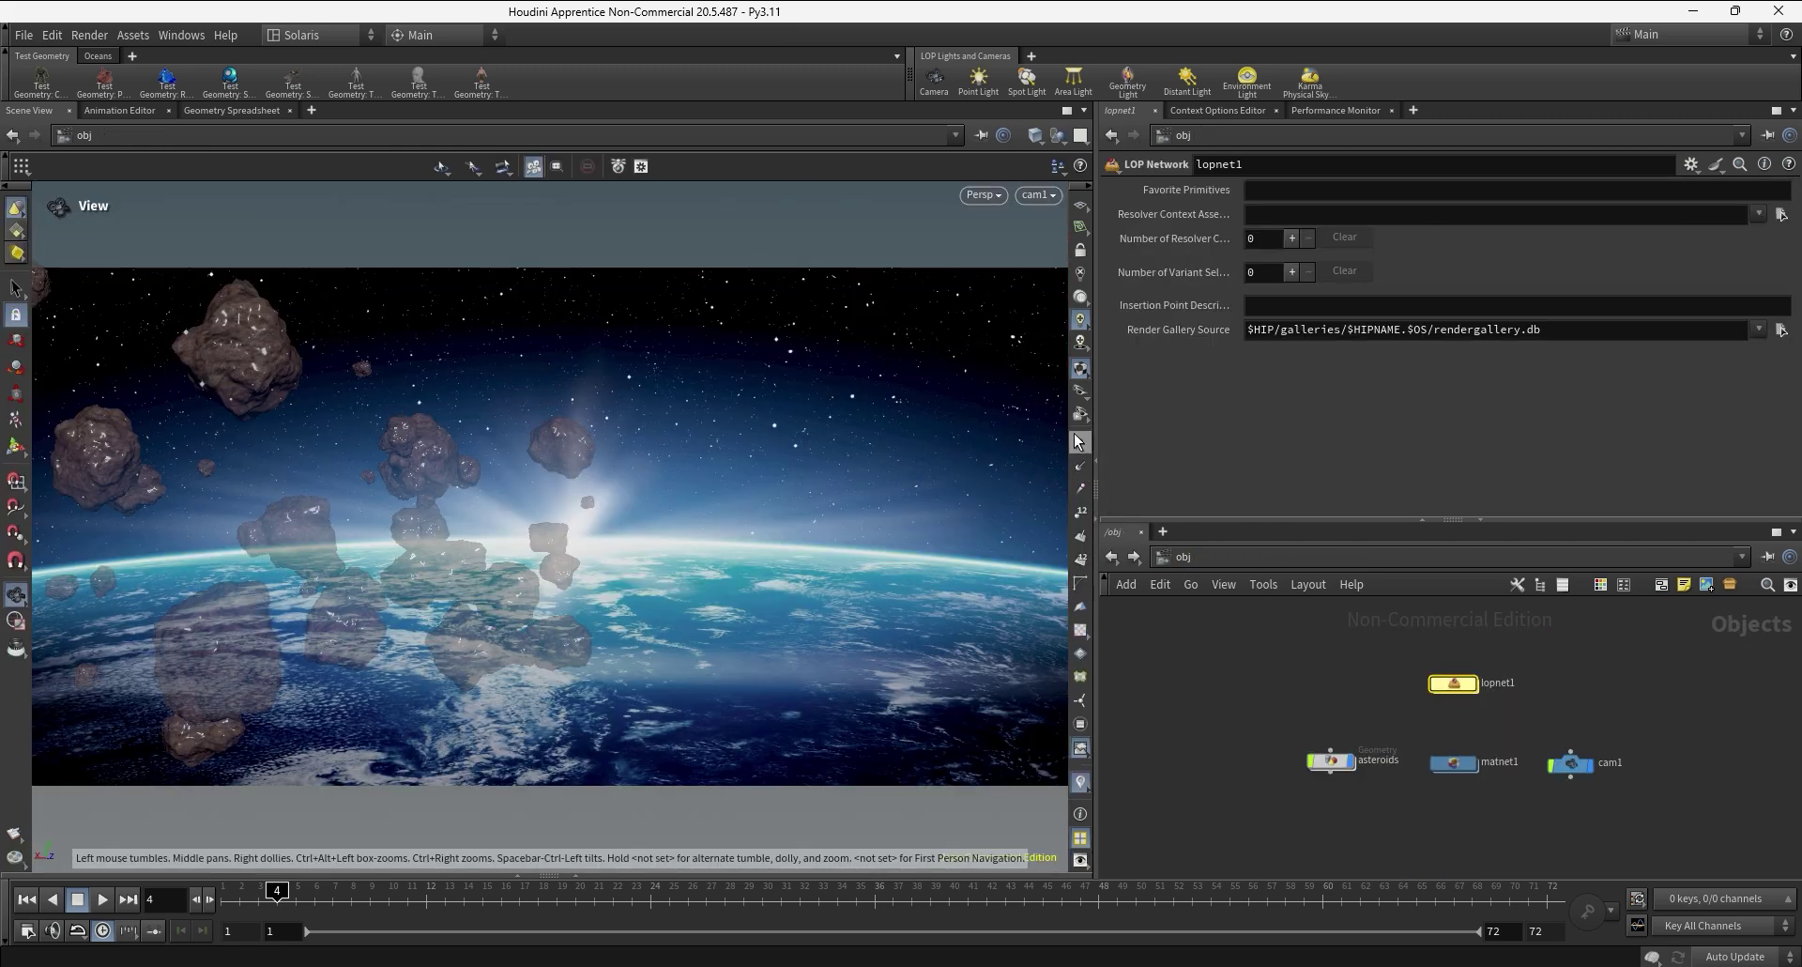
double_click(1453, 682)
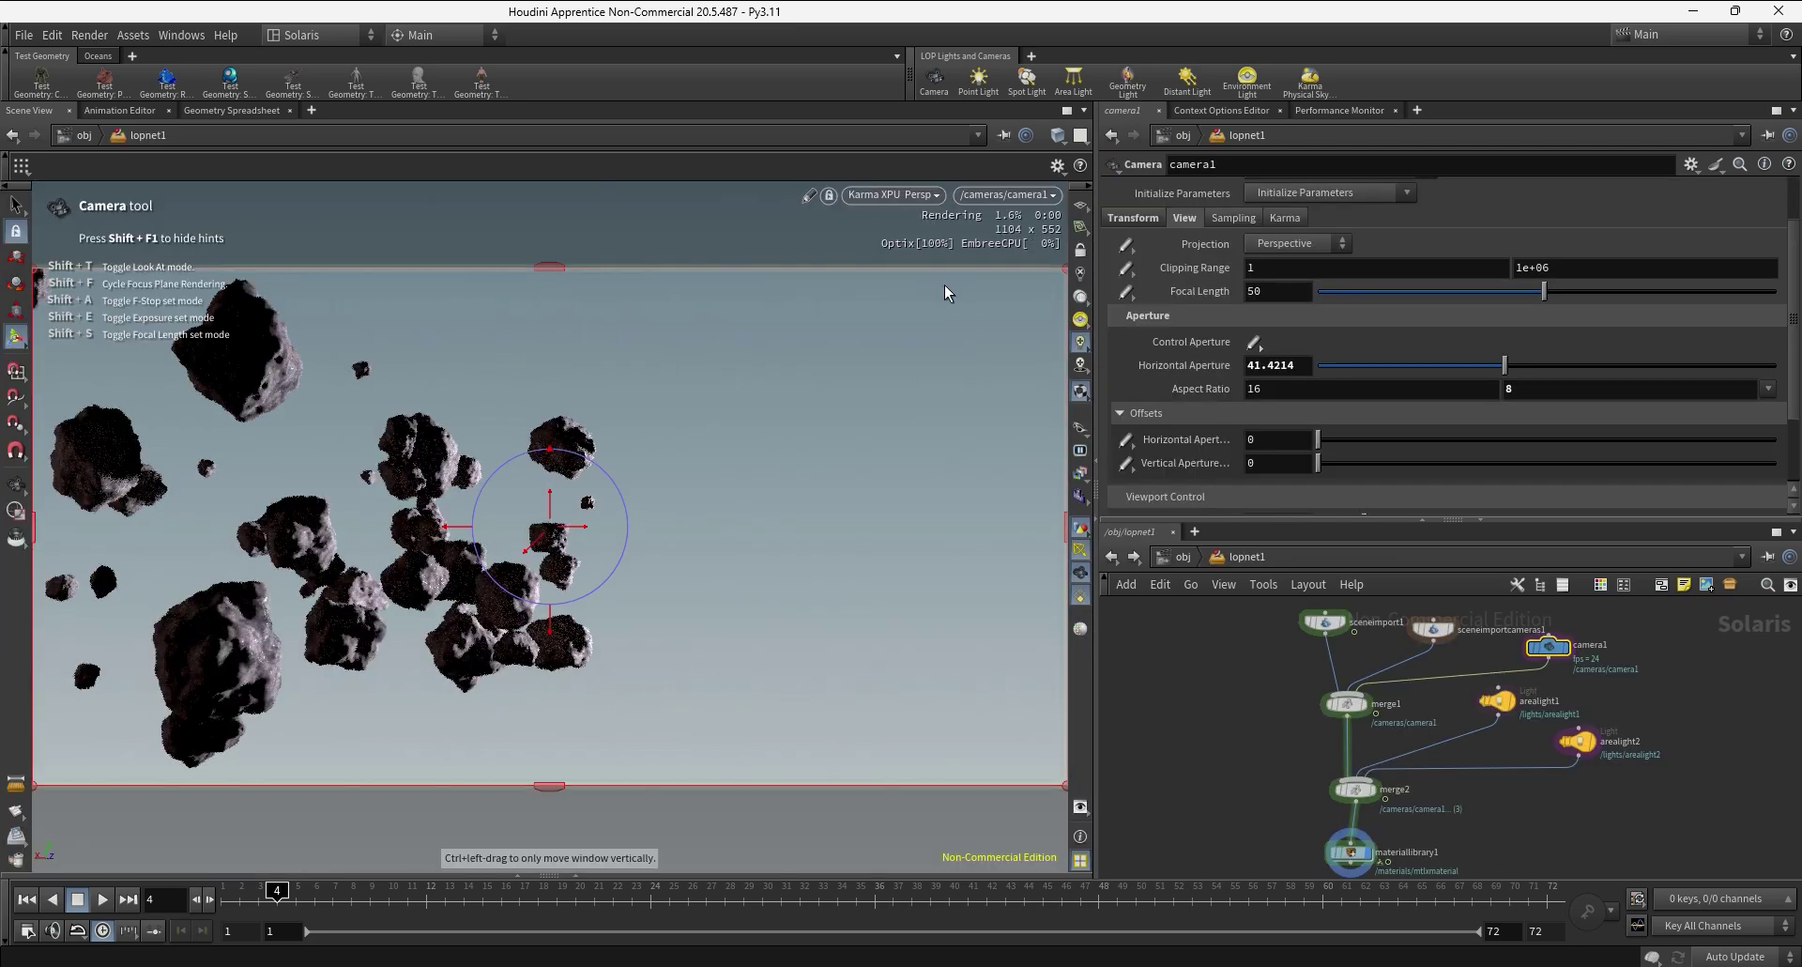
click(1182, 557)
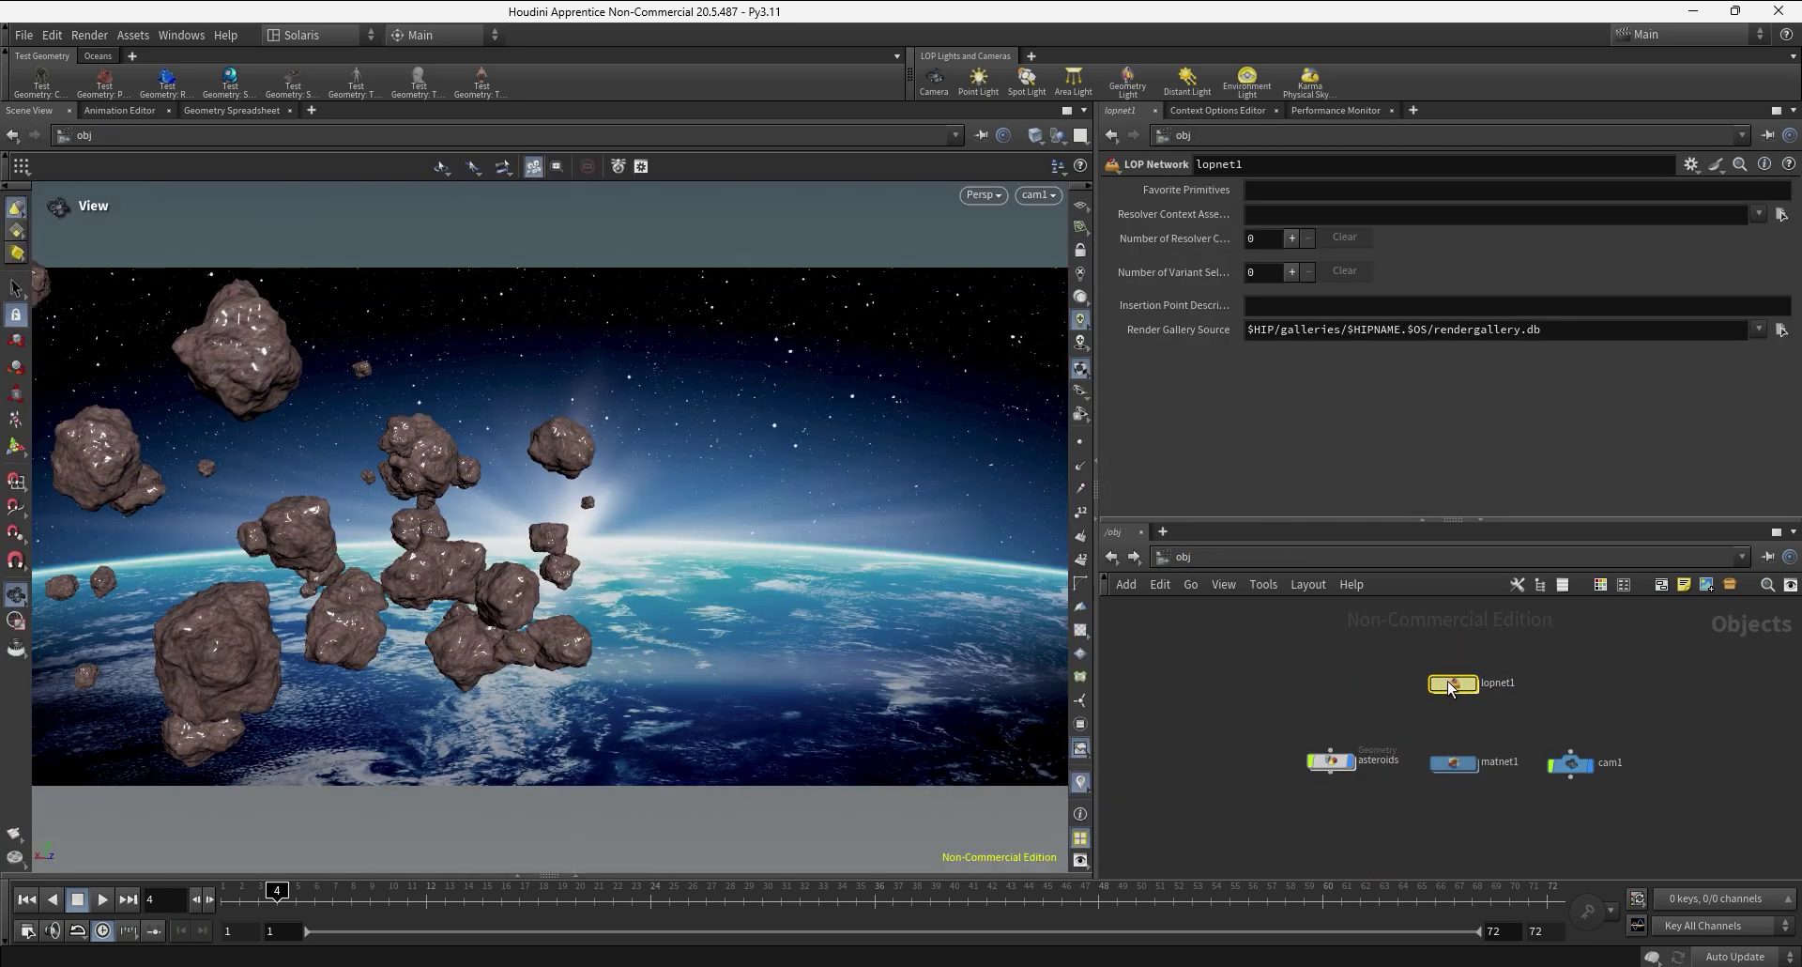
double_click(1453, 682)
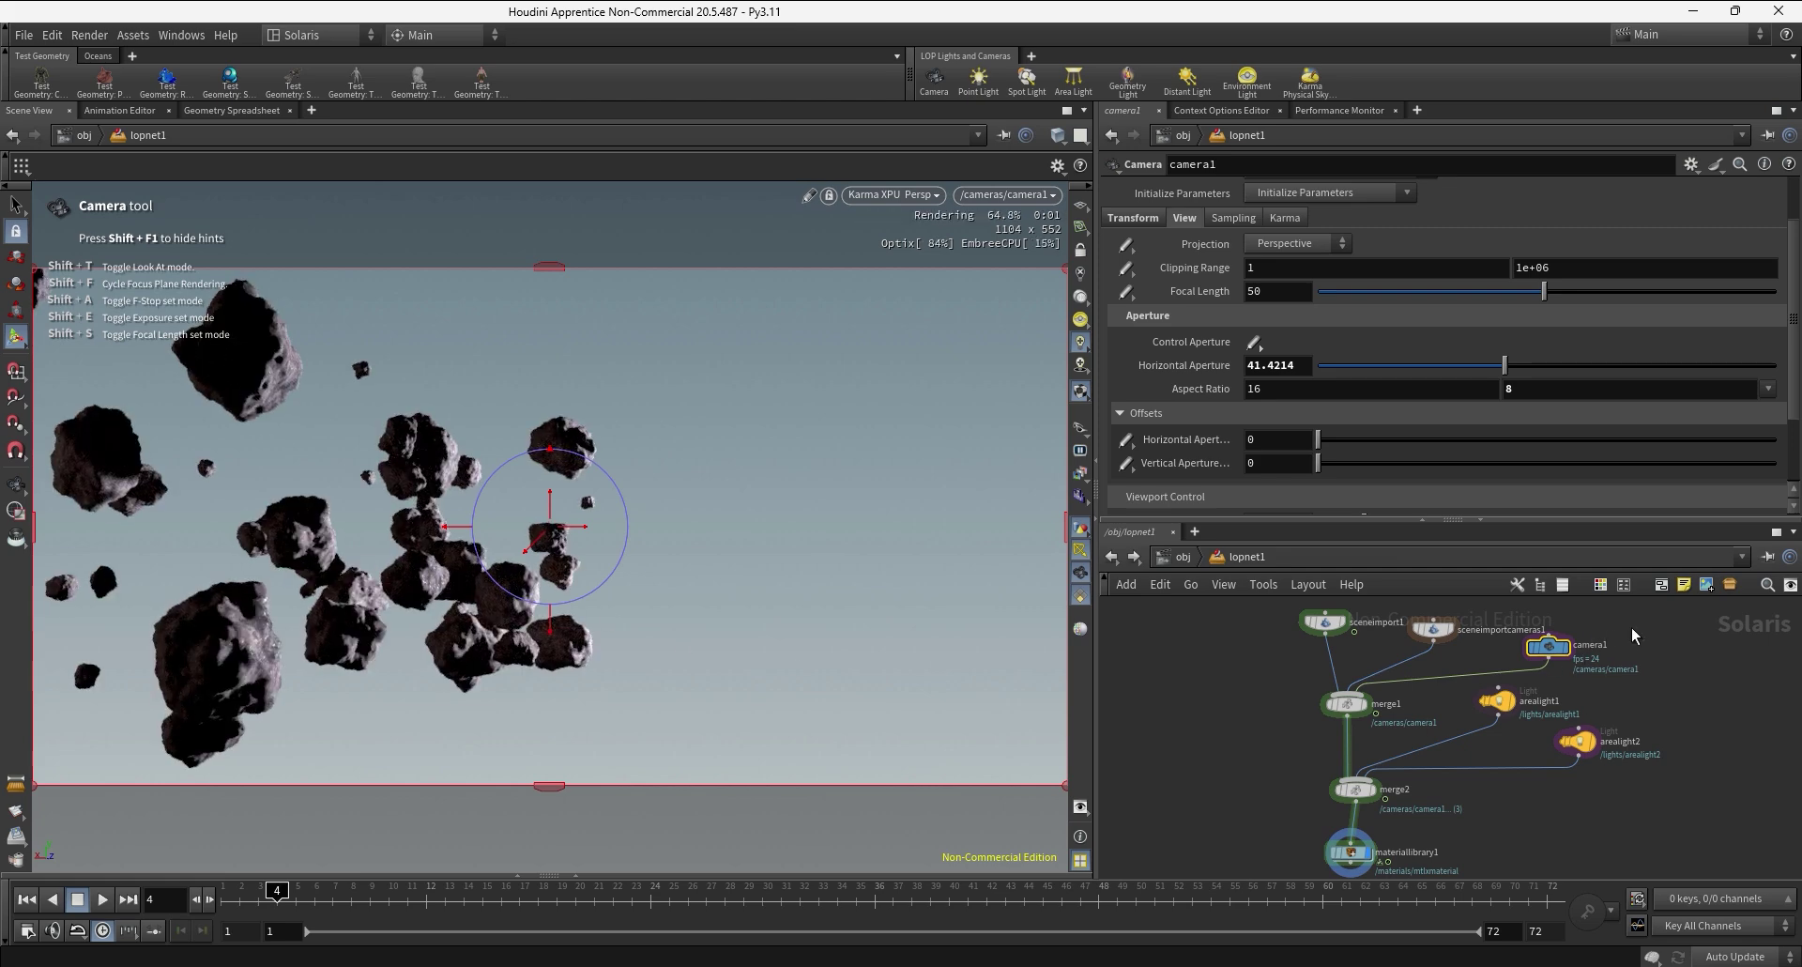
- Set camera1's viewport Background Image to $HIP/background/background_03.jpg
mouse_move(1530, 627)
click(1234, 219)
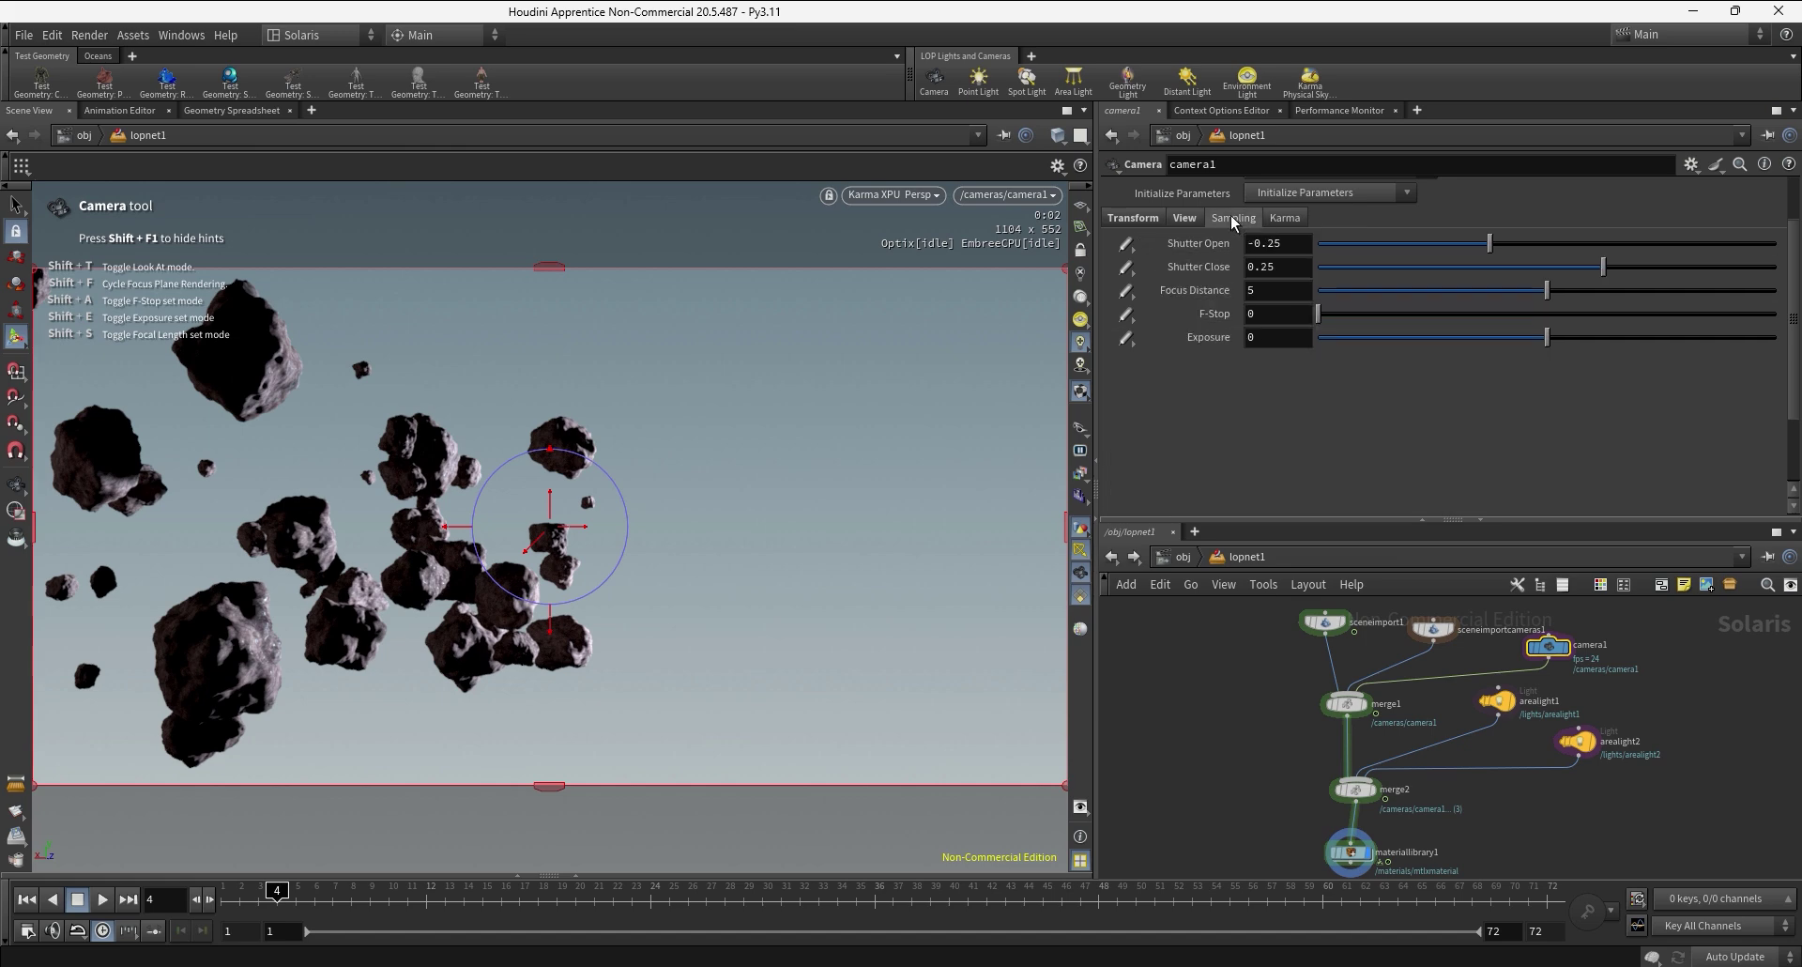
scroll(1179, 466, up, 3)
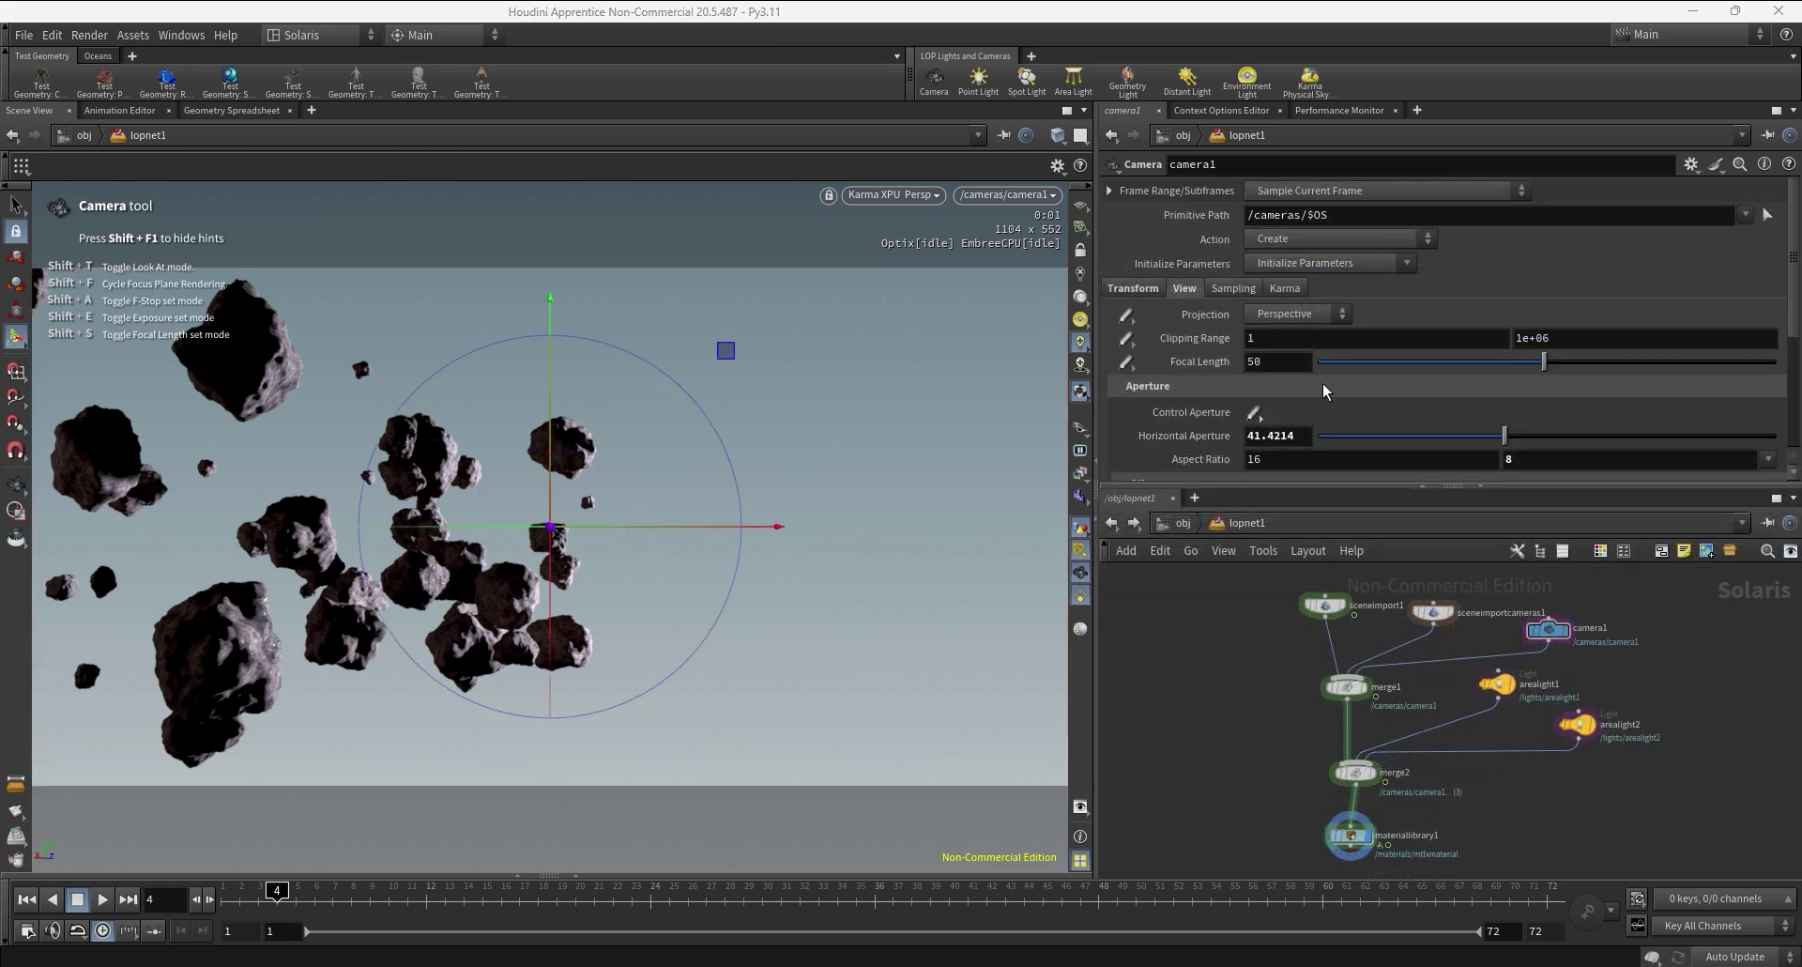
click(1134, 288)
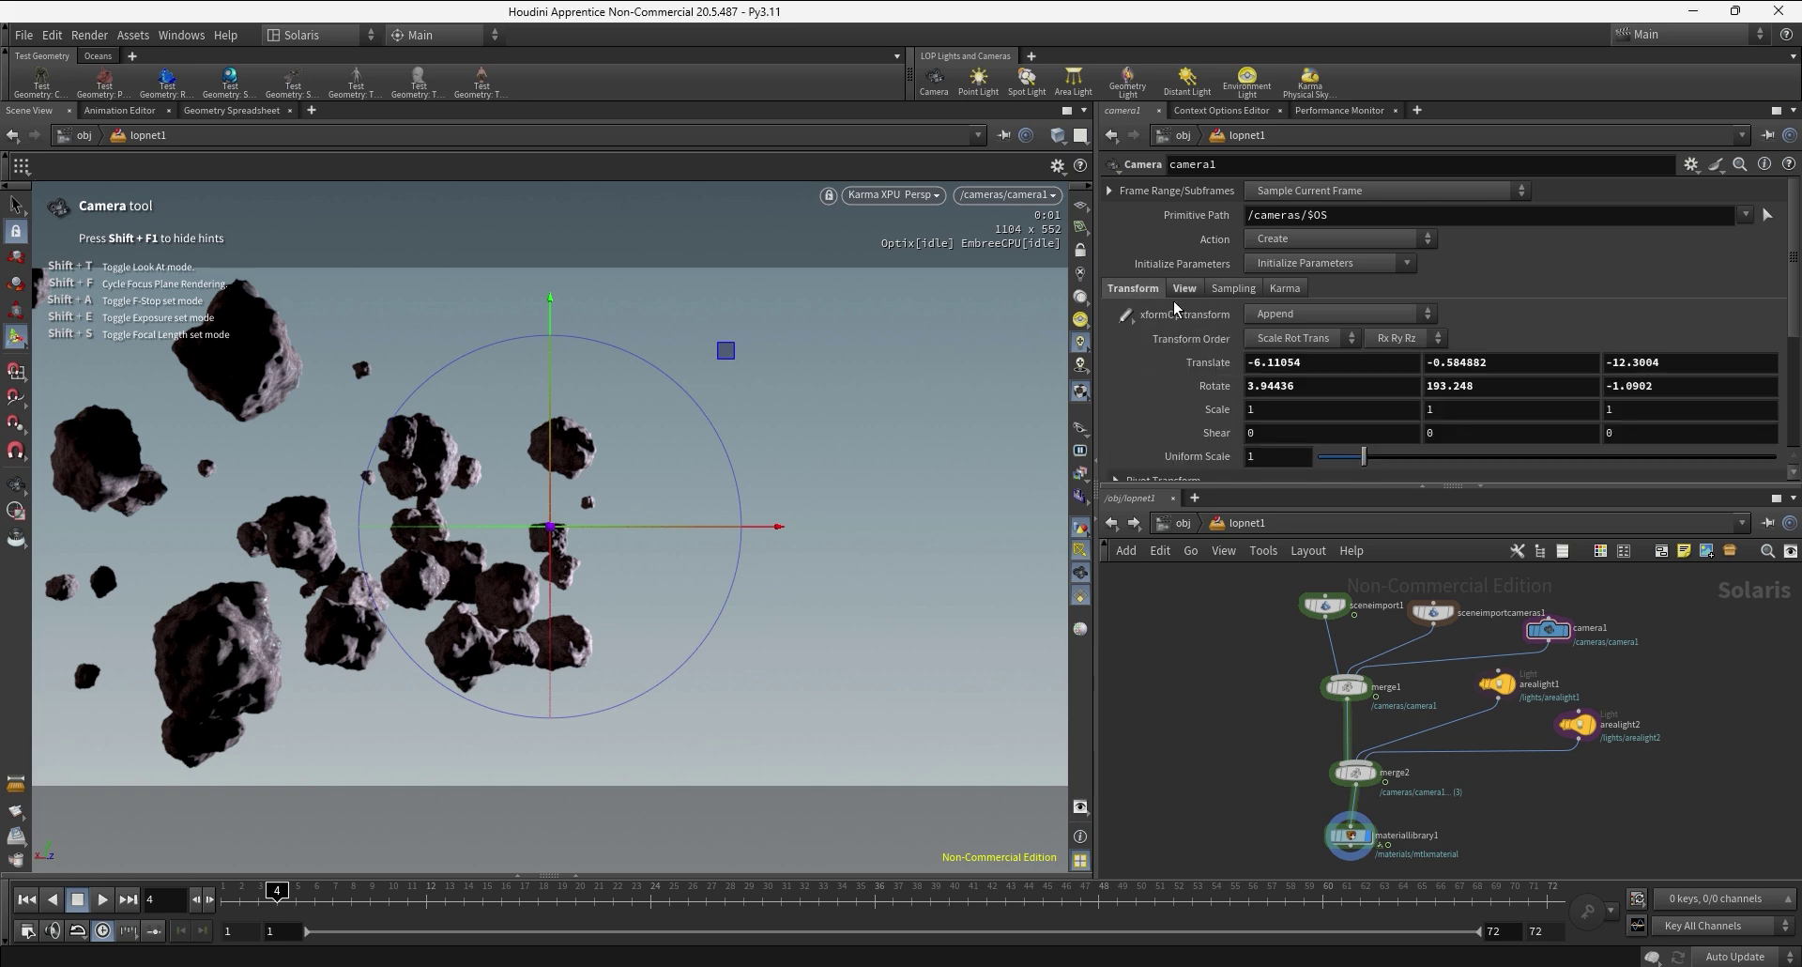
click(1185, 288)
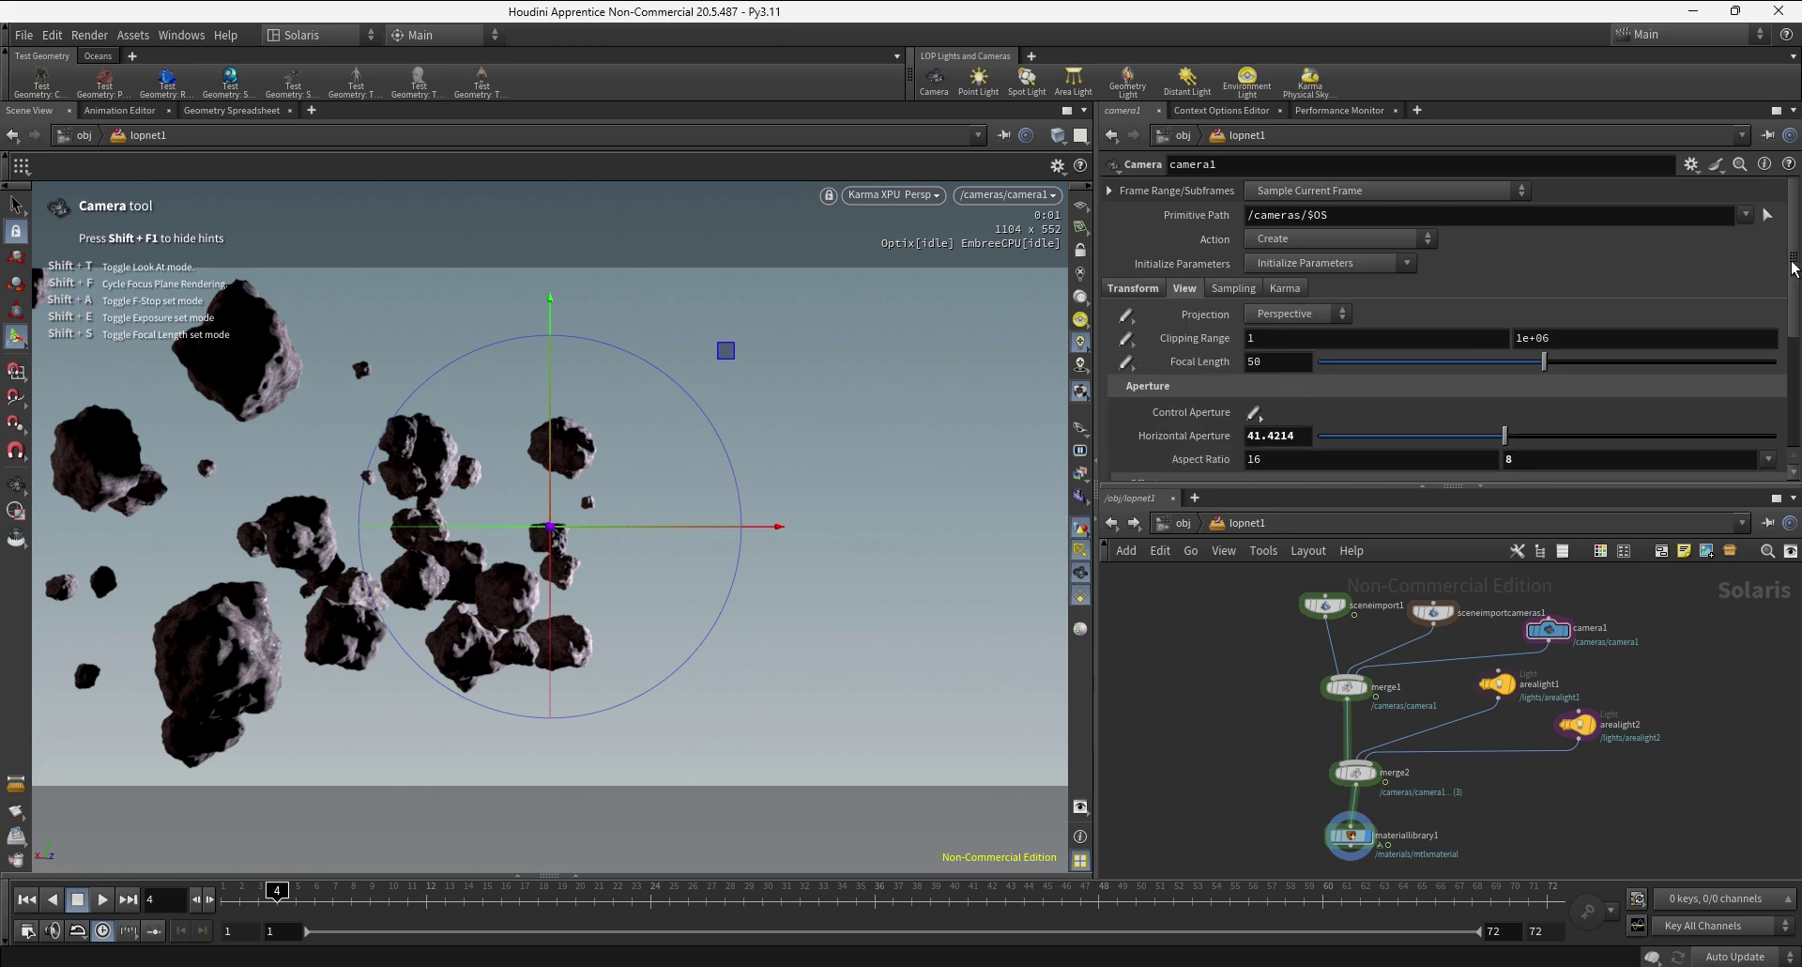
drag(1791, 255, 1785, 398)
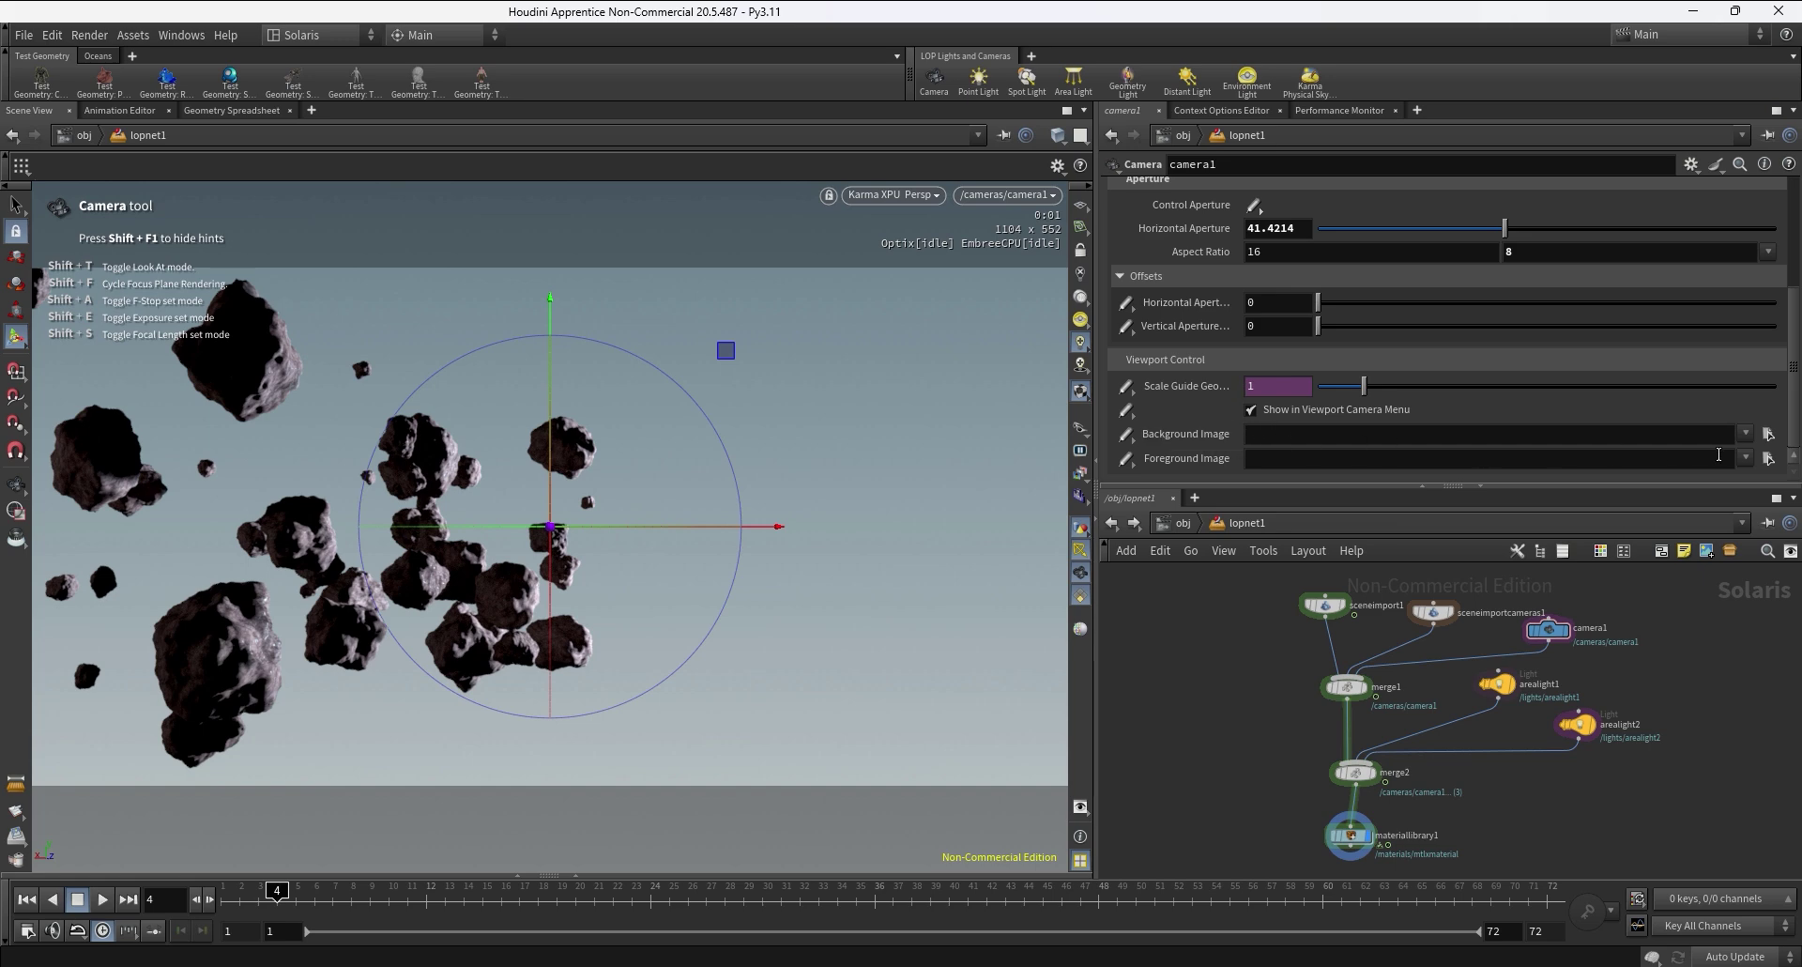
click(1768, 433)
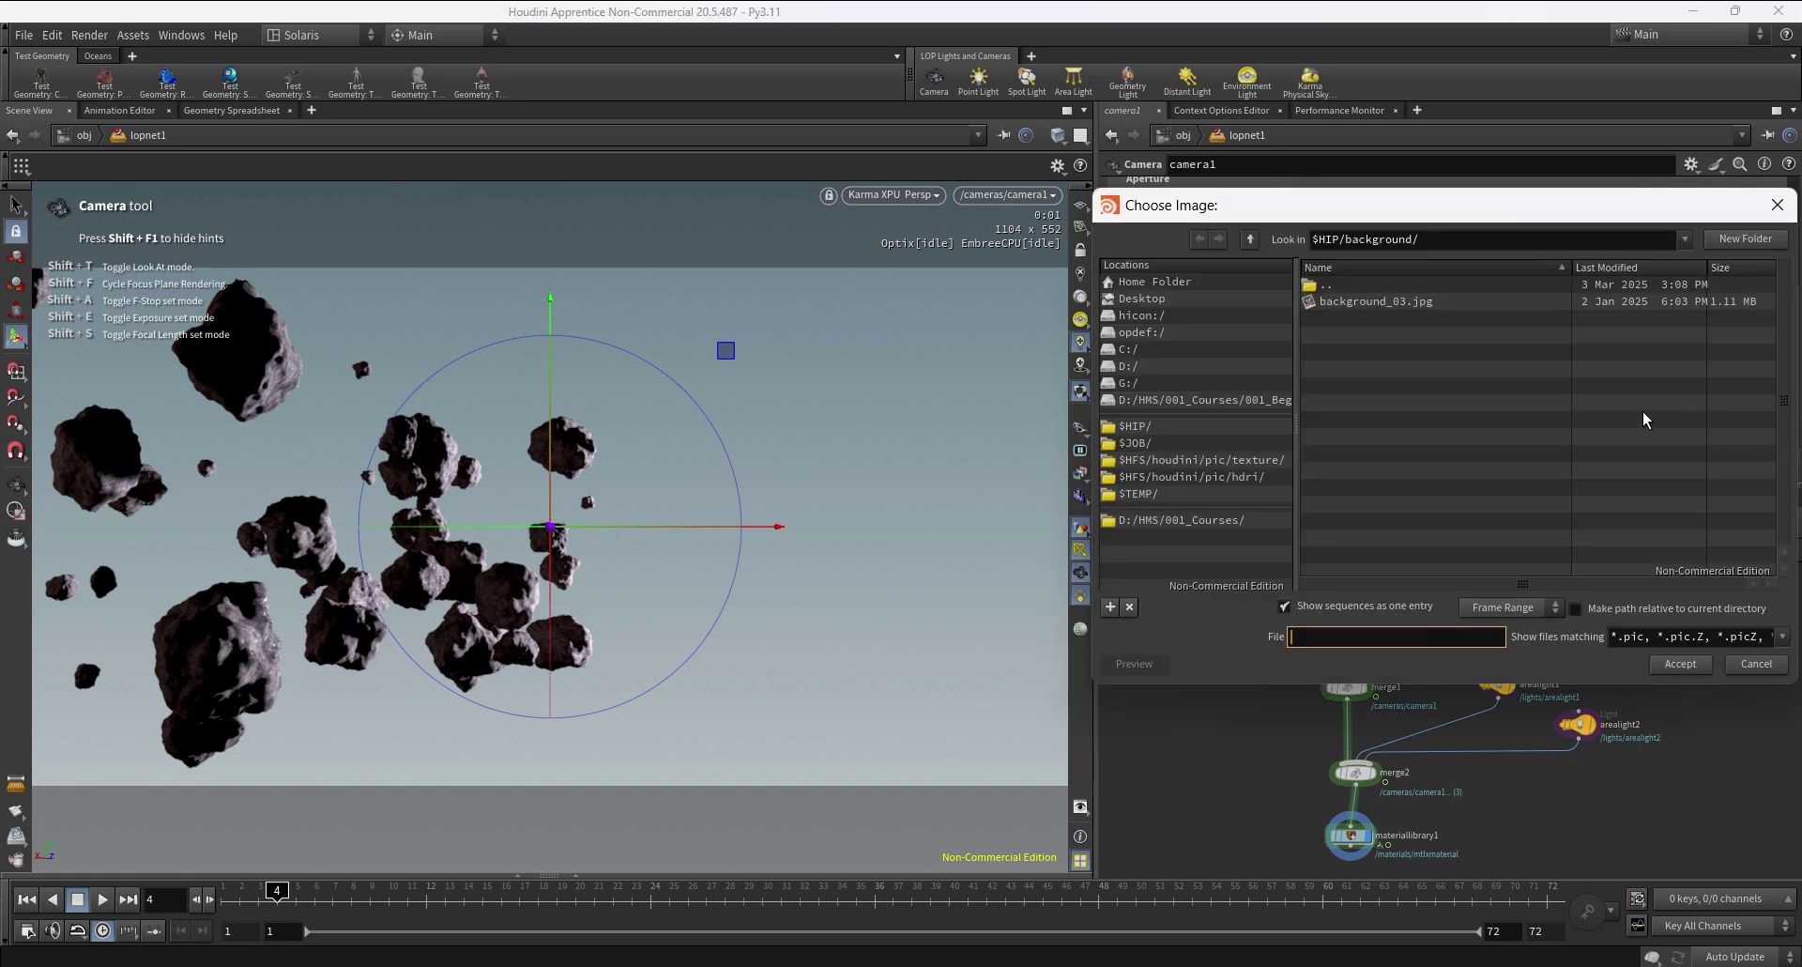
click(1366, 304)
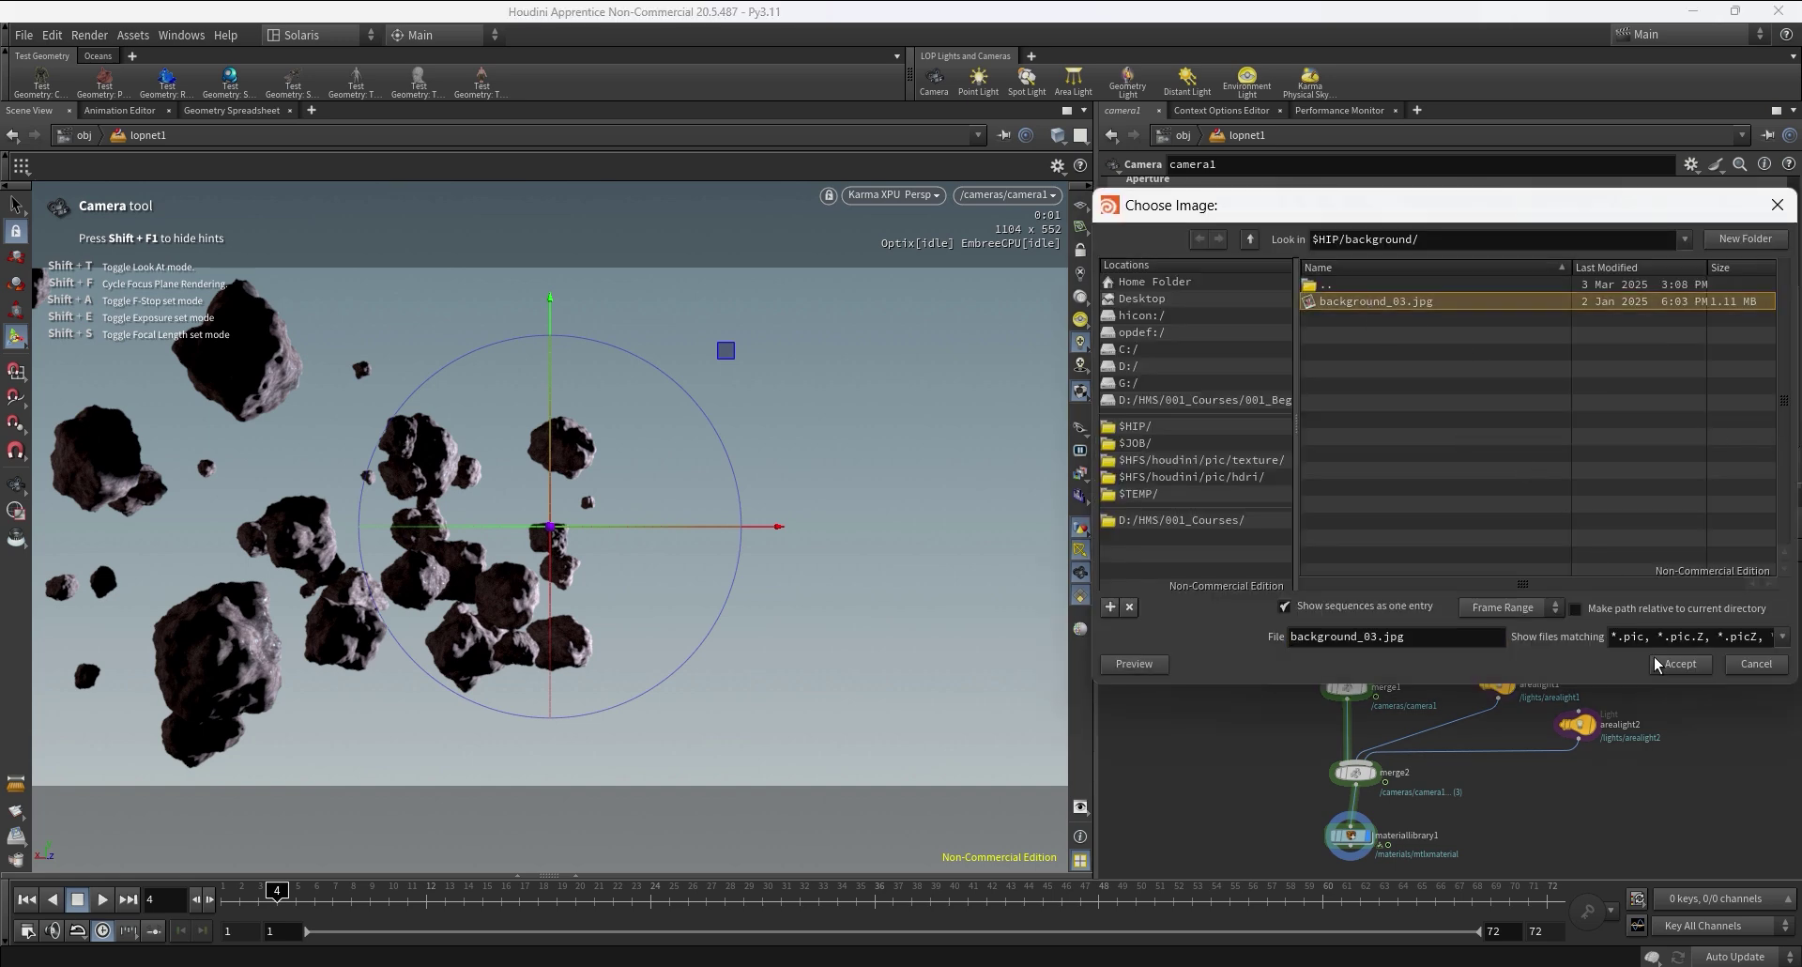
click(1679, 663)
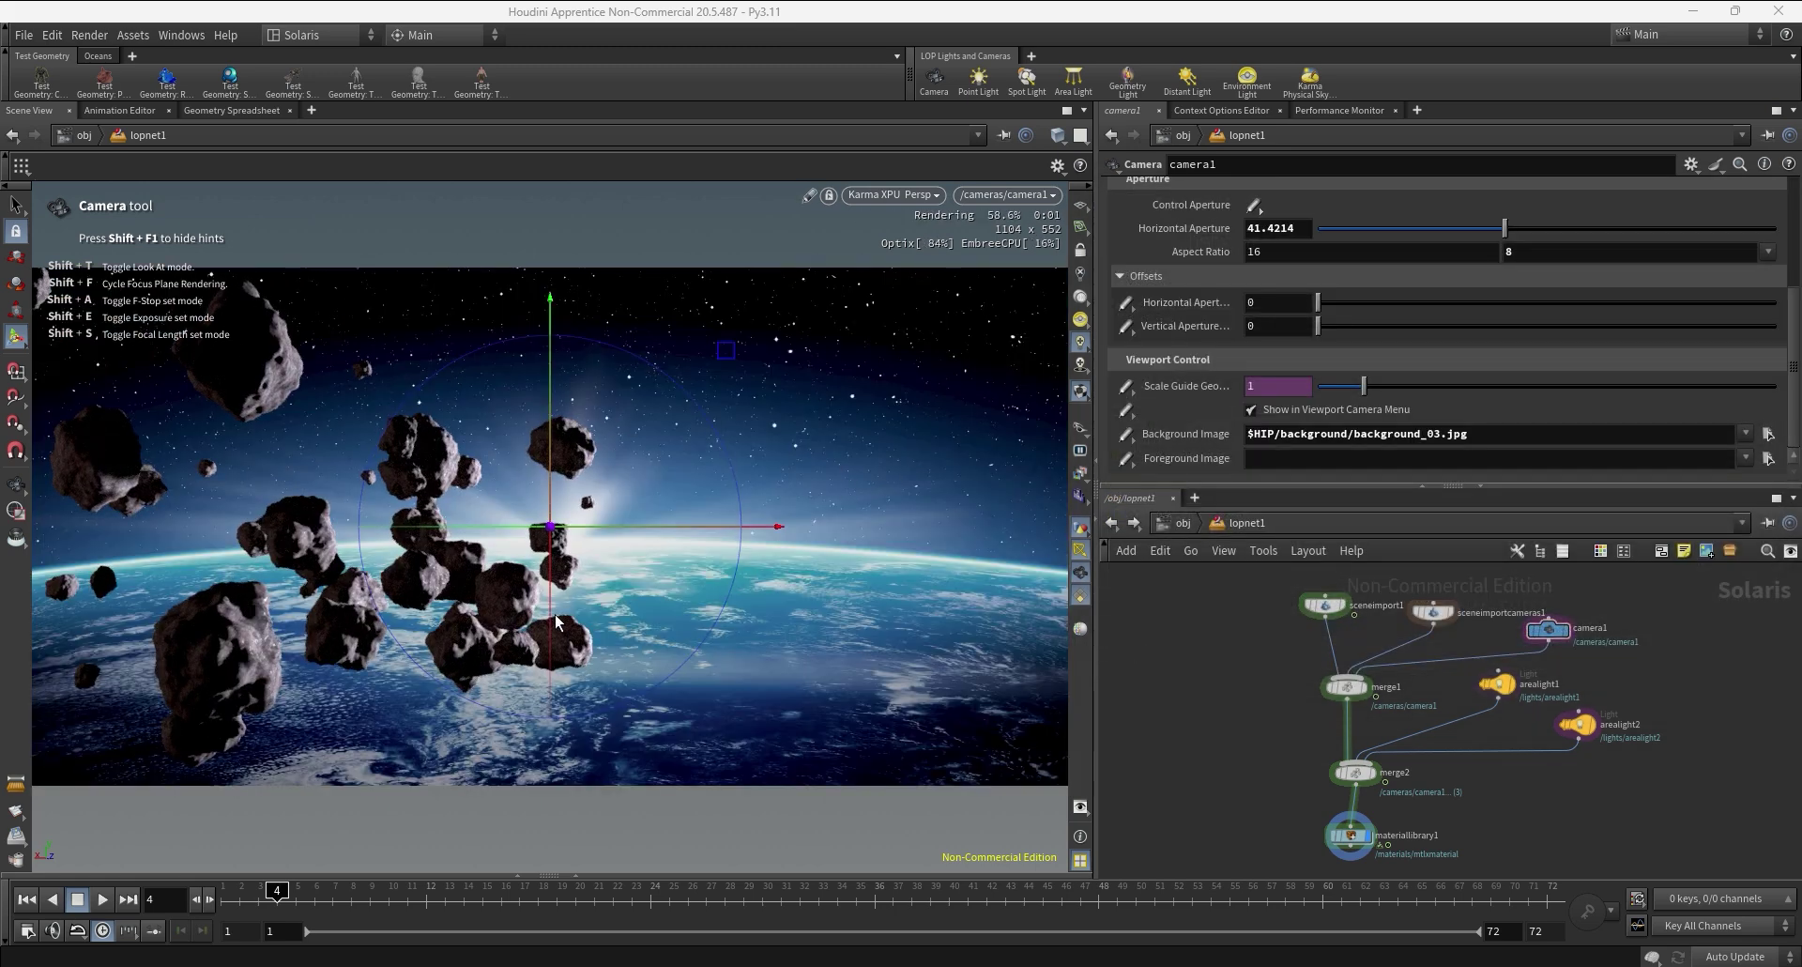
- Delete the sceneimportcameras1 node and move camera1 into its place above merge1
key(u)
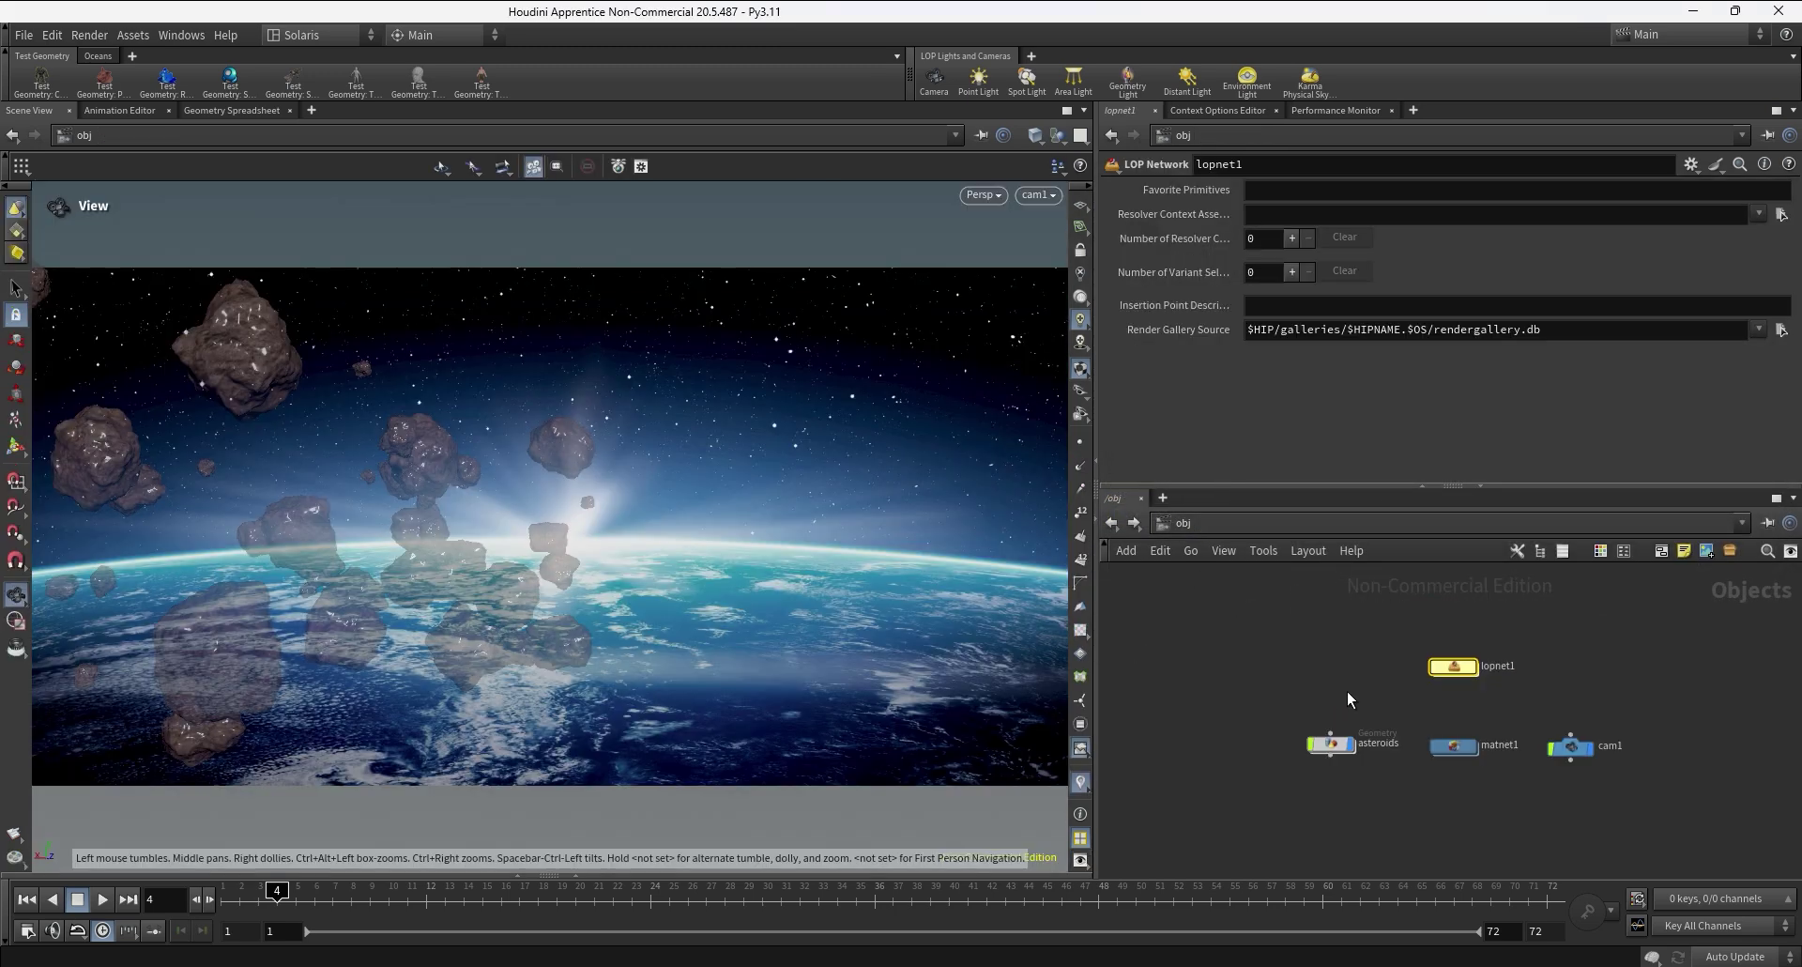
double_click(1454, 666)
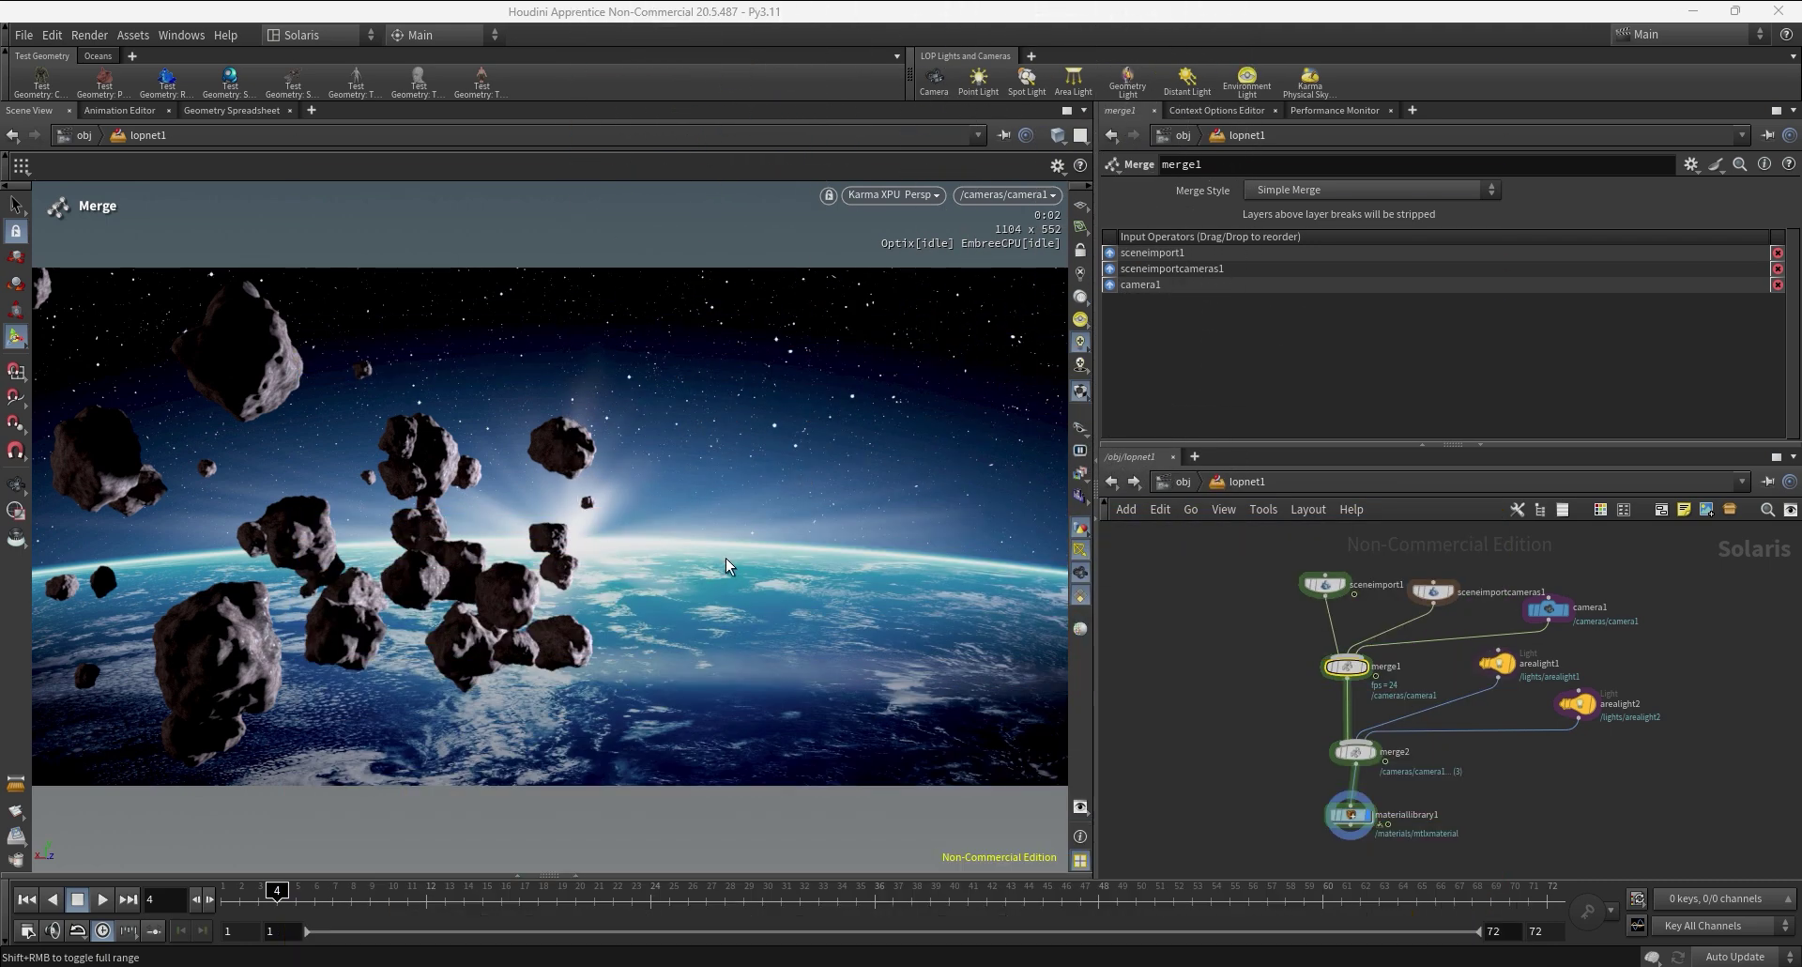
click(1432, 590)
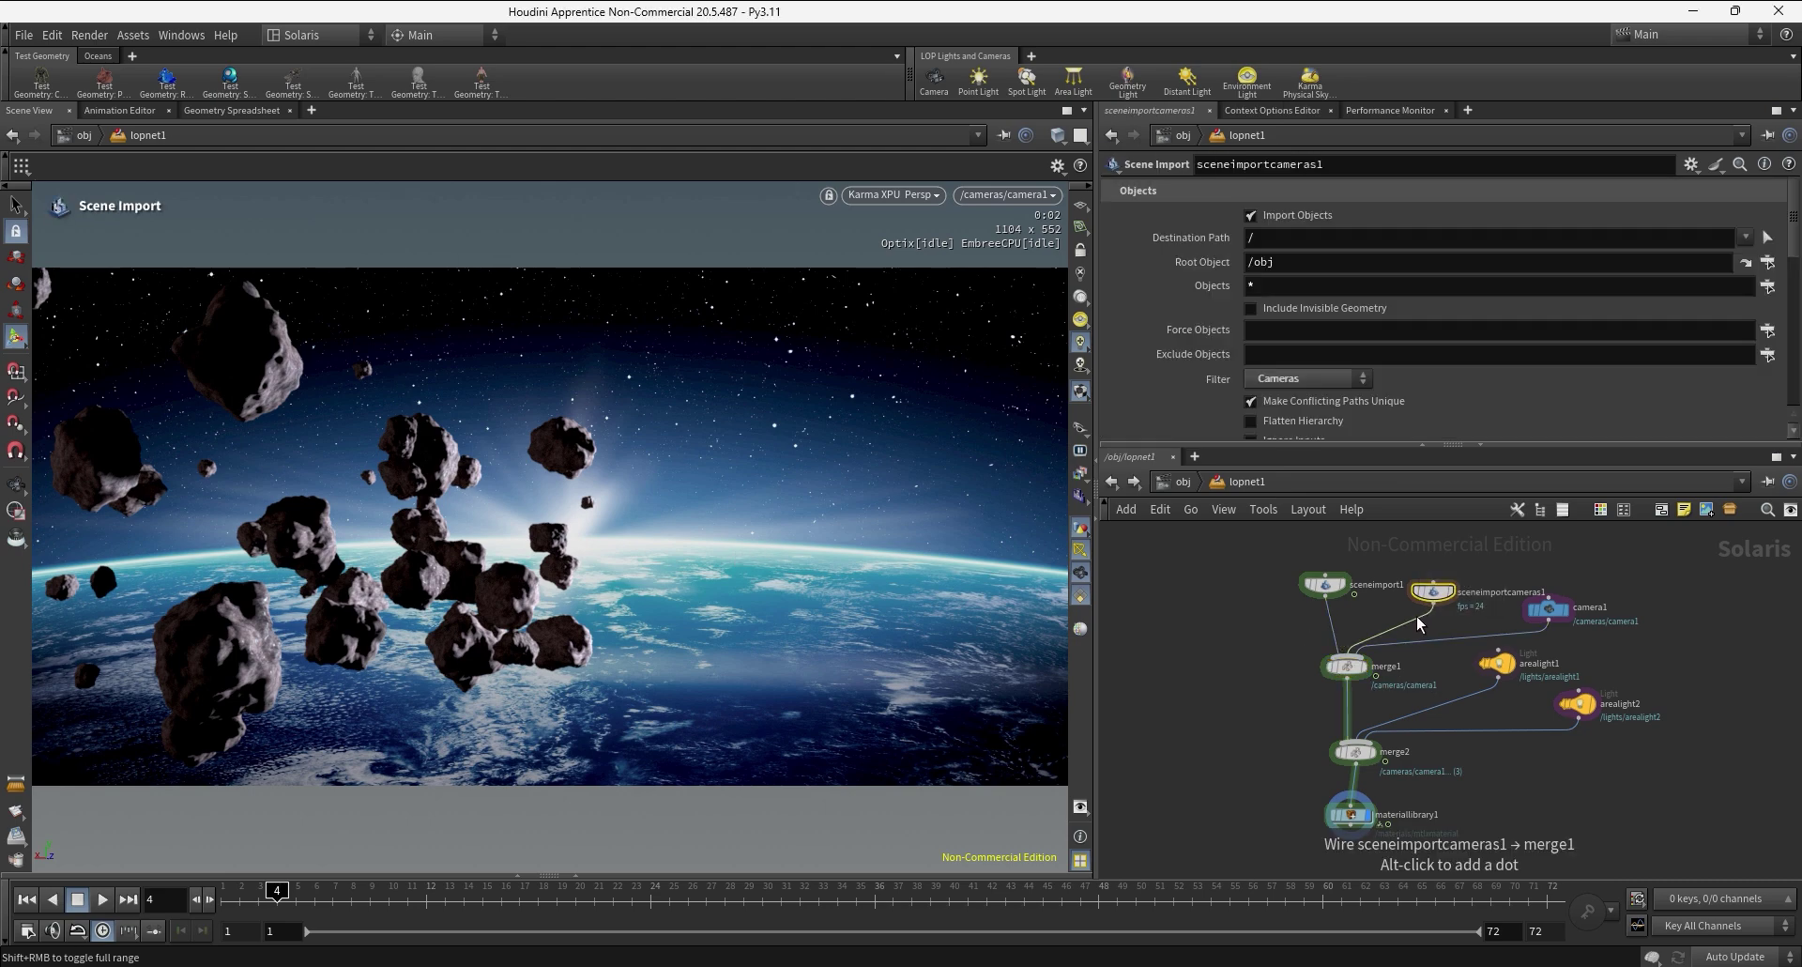
key(ctrl+z)
key(ctrl+z)
key(ctrl+z)
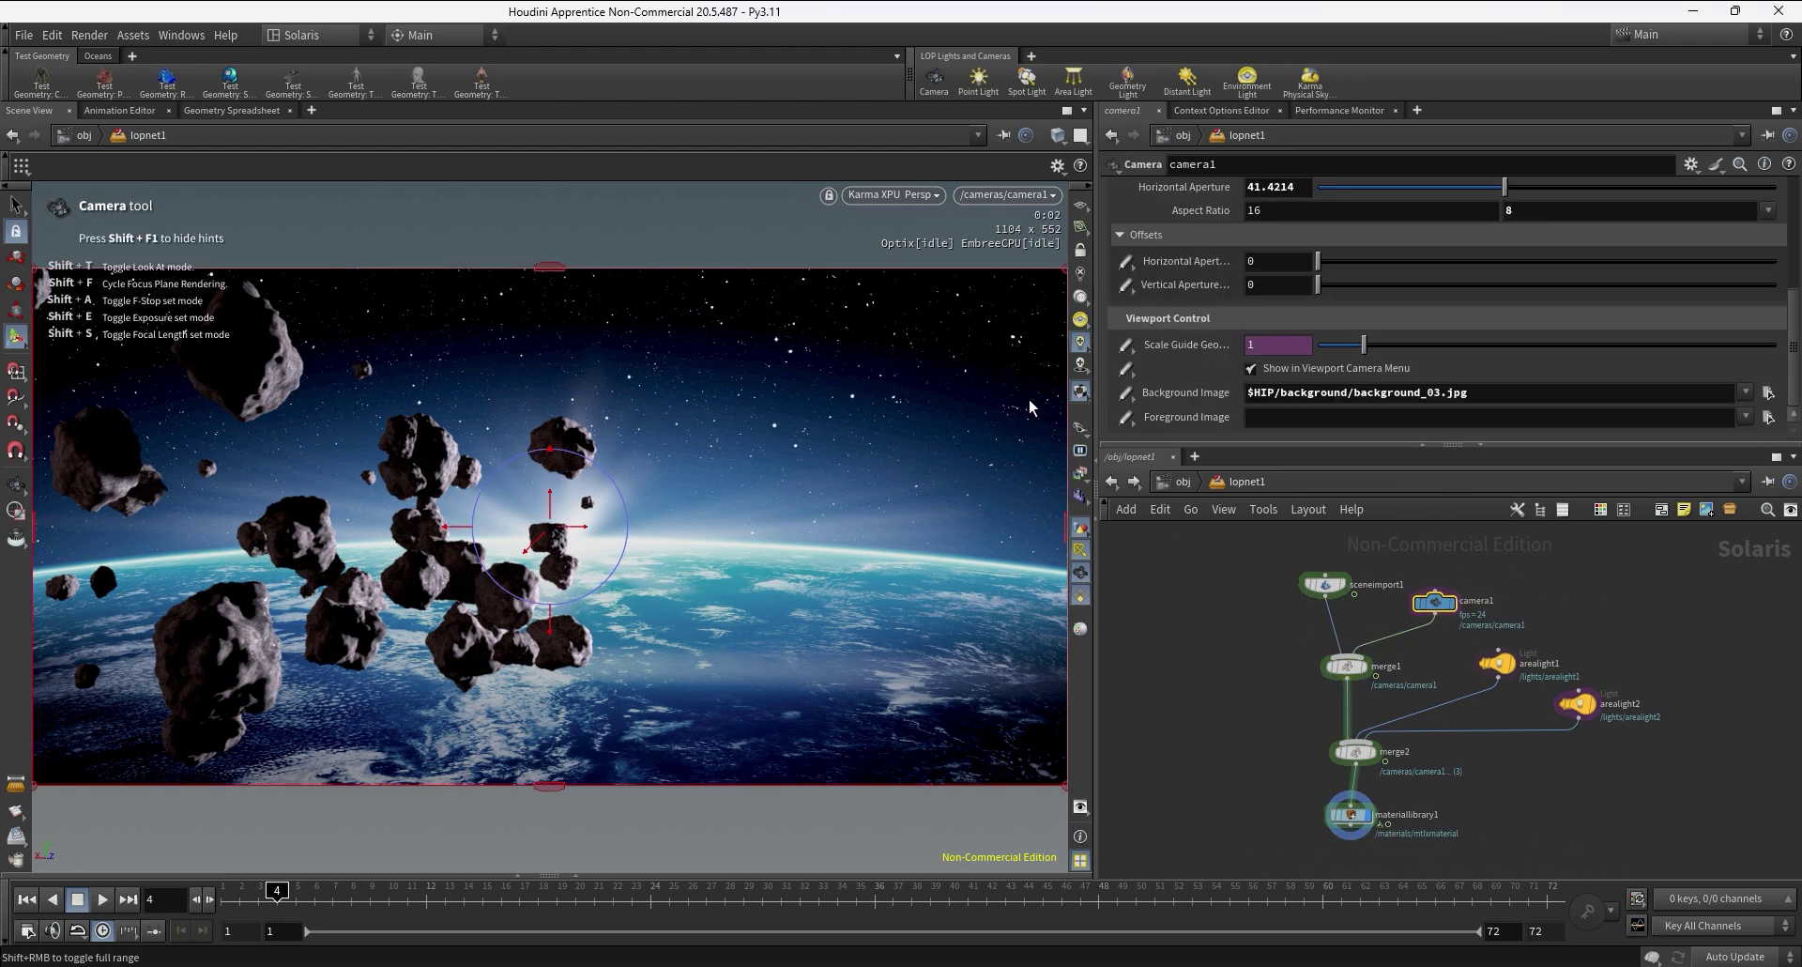
- Leave the camera view and examine from the side how the asteroids are spread in depth in front of camera1
key(Escape)
drag(762, 384, 370, 526)
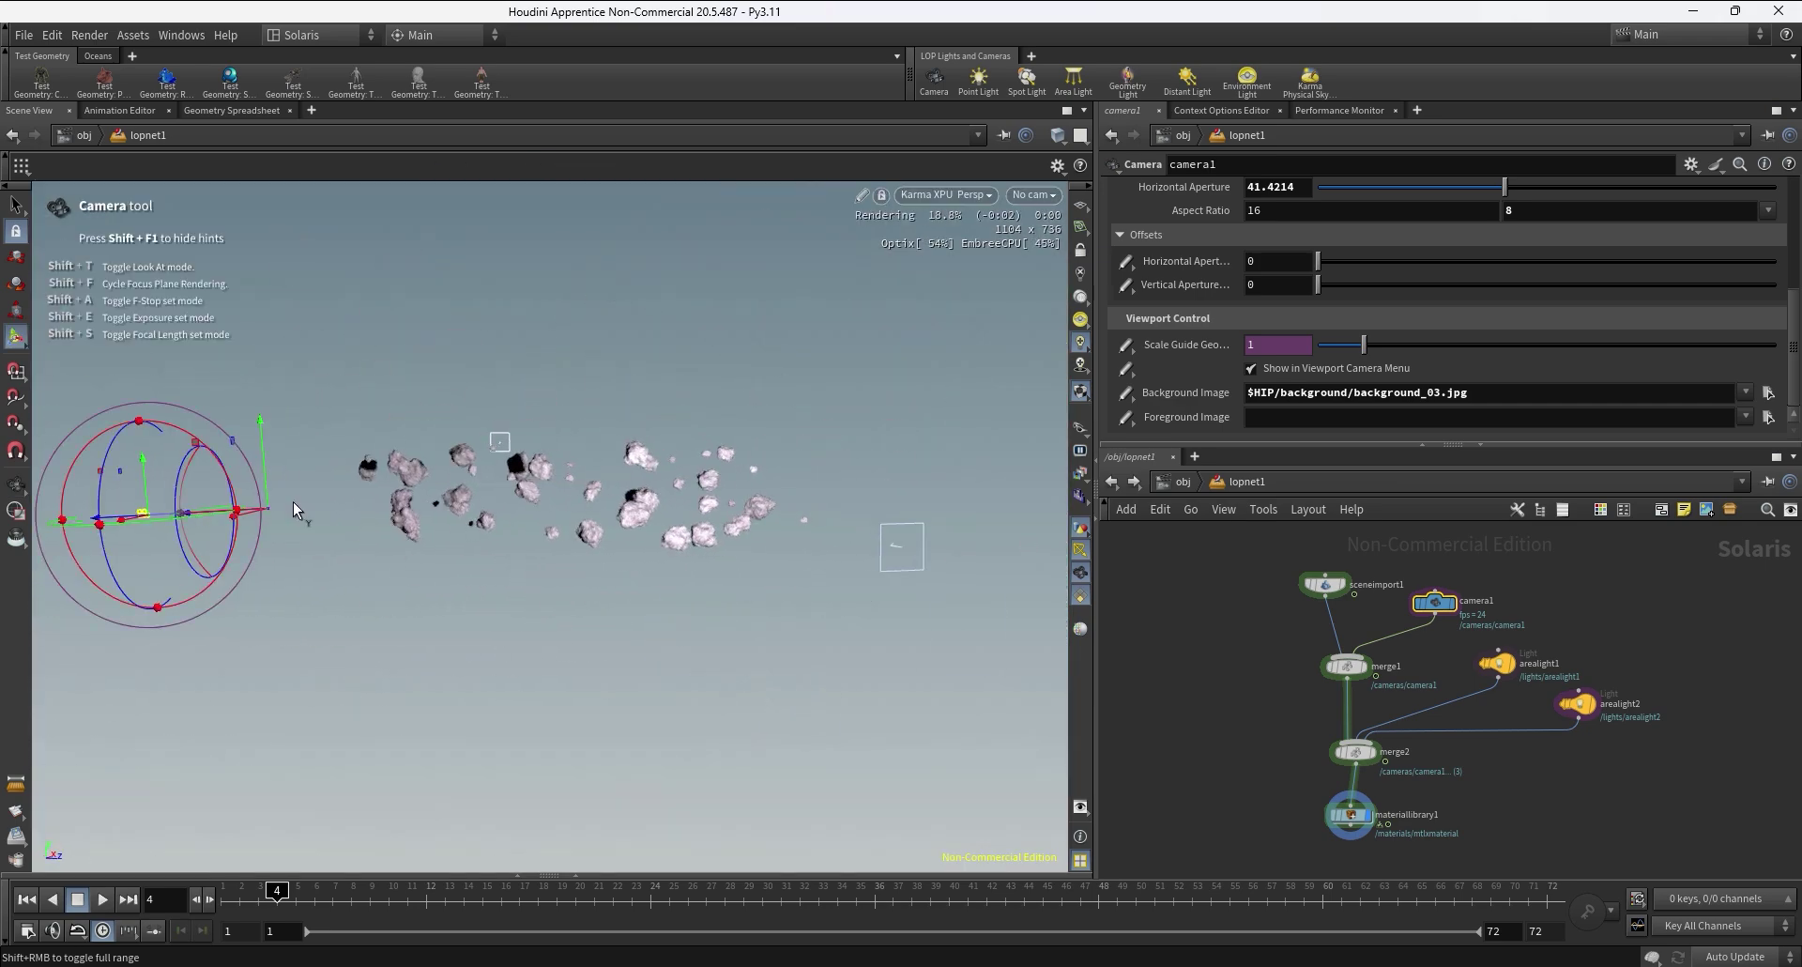
key(Return)
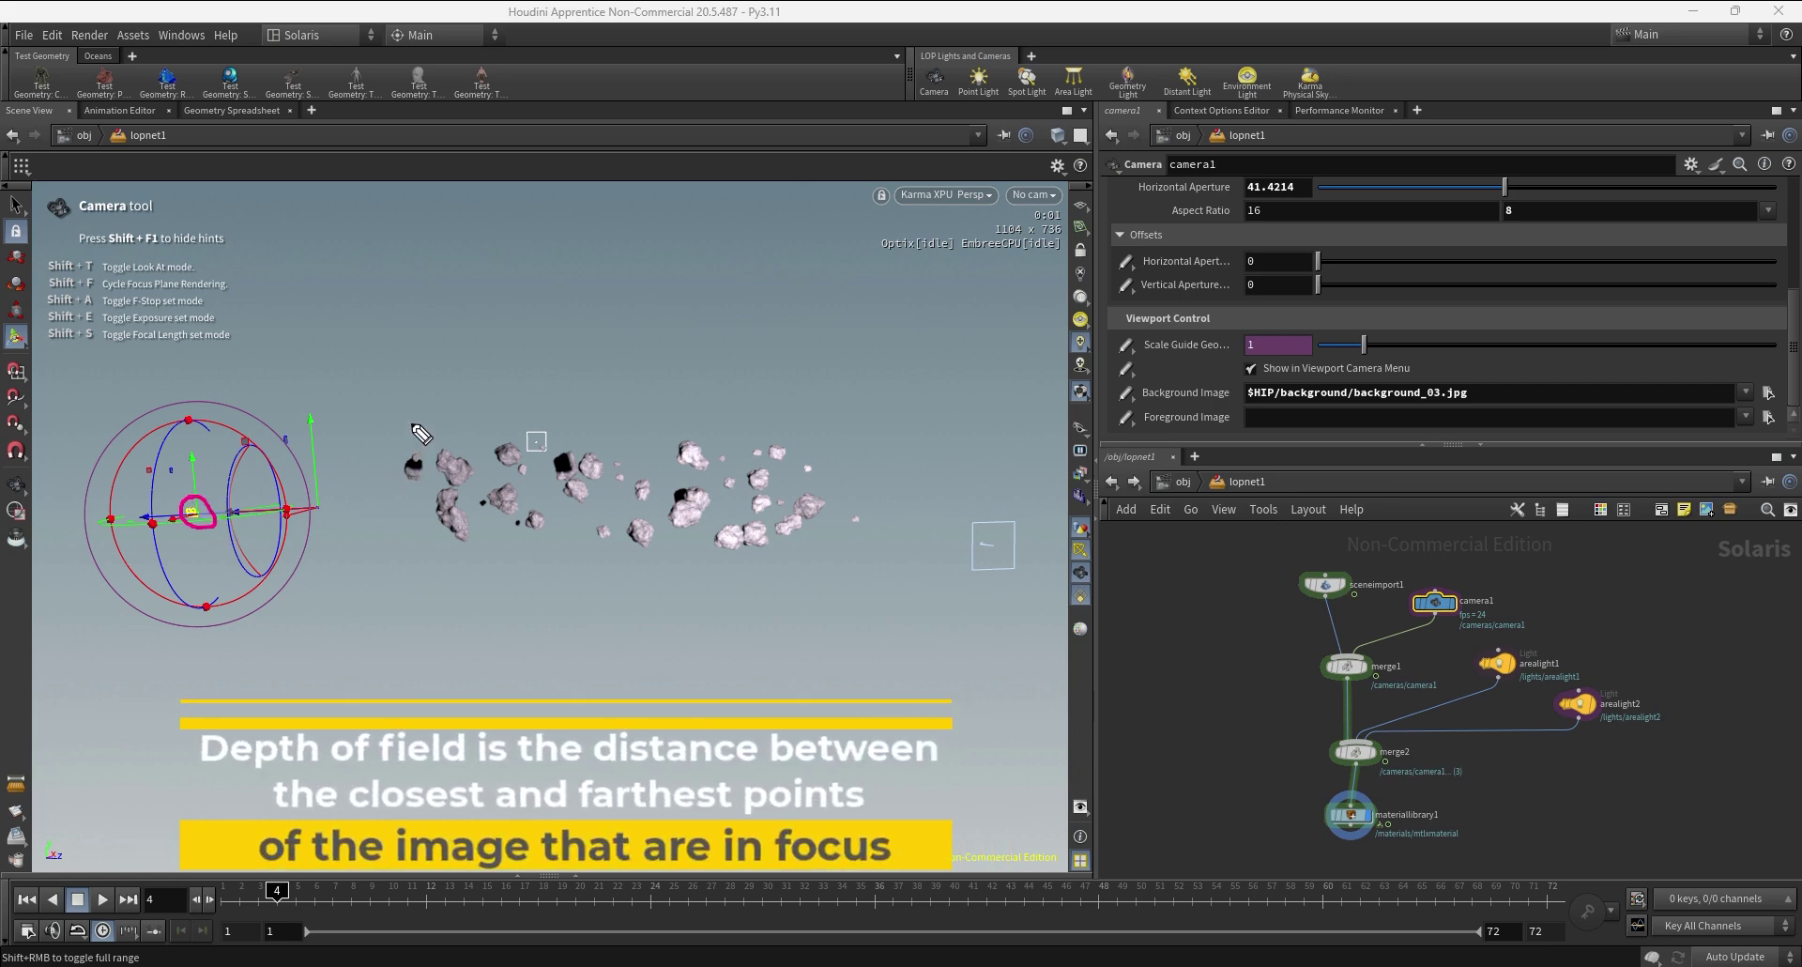
key(shift+f)
drag(647, 381, 660, 550)
mouse_move(583, 402)
mouse_down()
mouse_move(578, 439)
mouse_move(634, 443)
mouse_move(618, 471)
mouse_move(644, 486)
mouse_move(600, 521)
mouse_up()
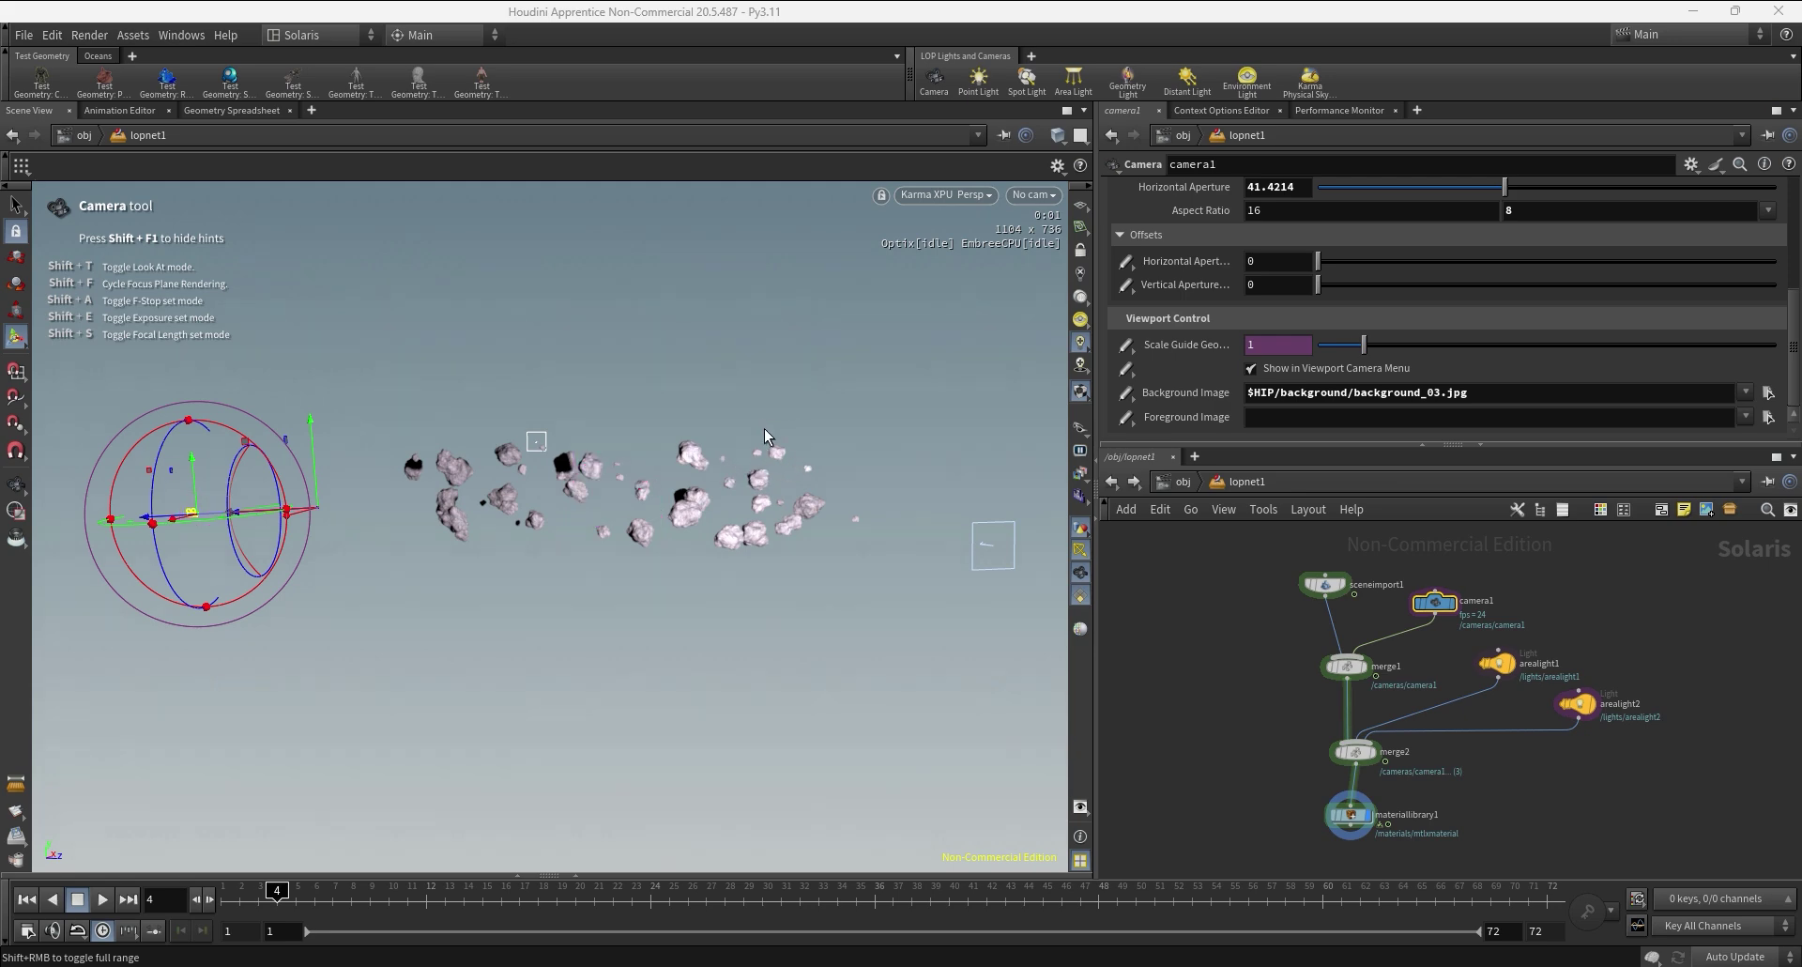
mouse_move(759, 436)
mouse_down()
mouse_move(792, 493)
mouse_move(749, 542)
mouse_up()
mouse_move(714, 487)
mouse_down()
mouse_move(542, 481)
mouse_move(545, 503)
mouse_move(577, 472)
mouse_up()
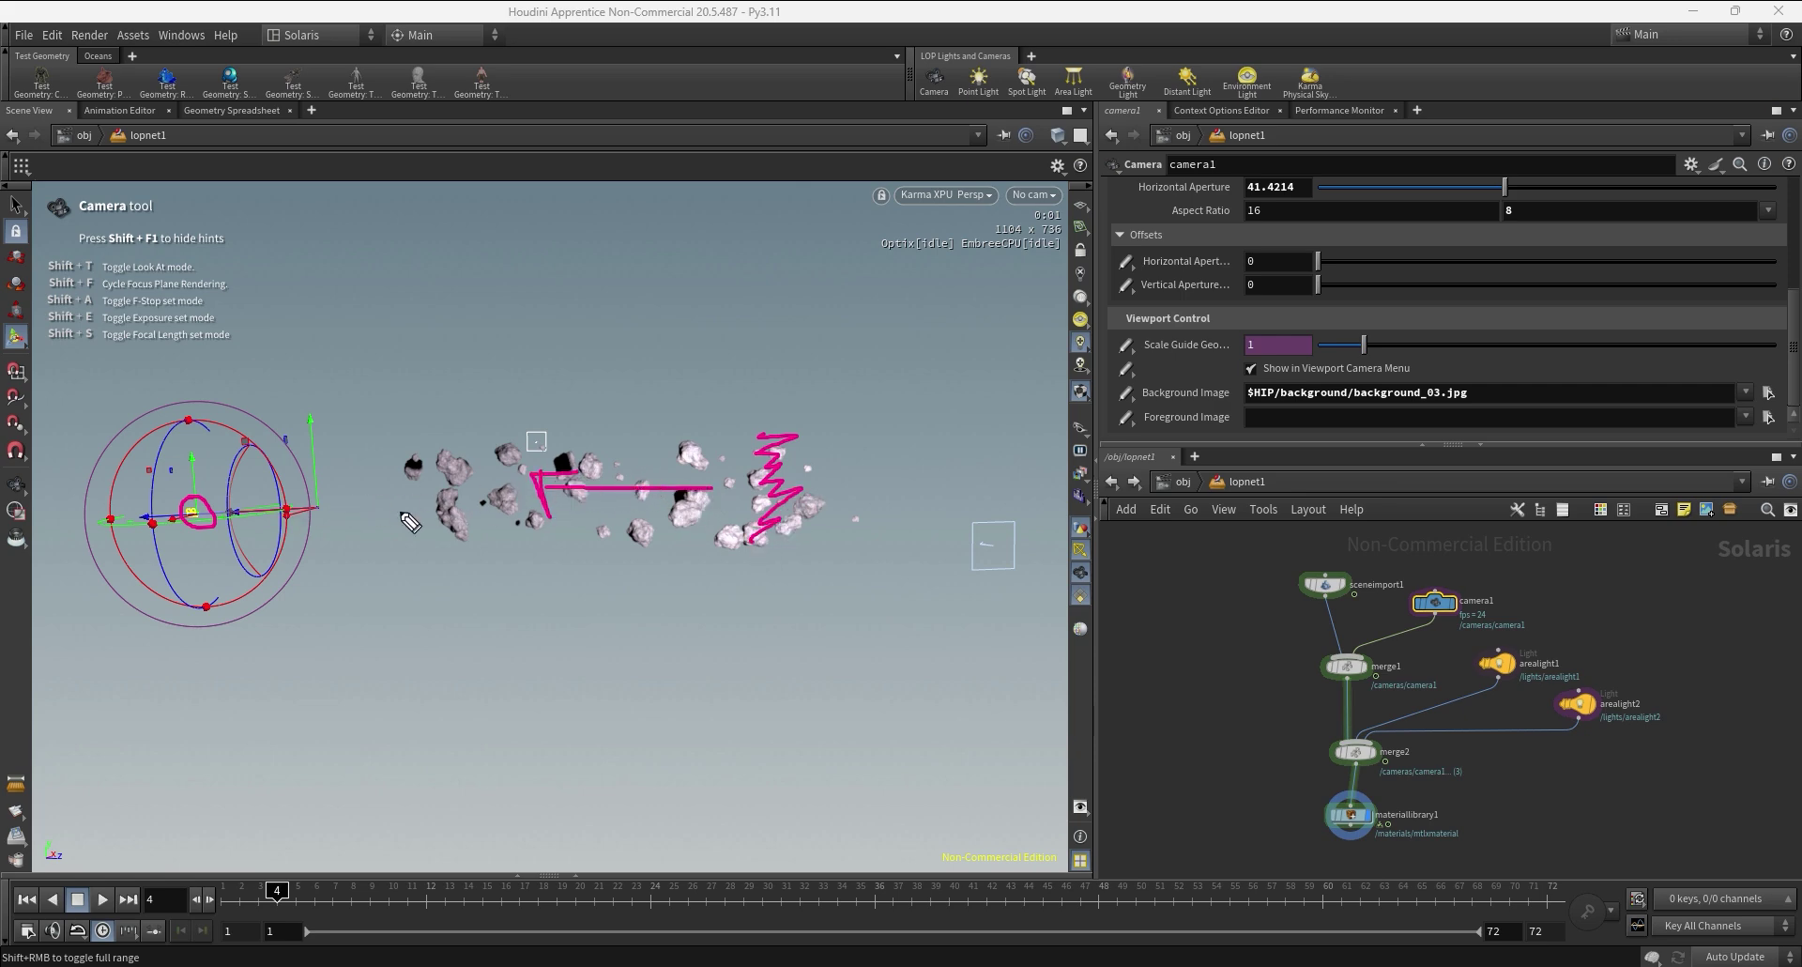
drag(449, 371, 448, 574)
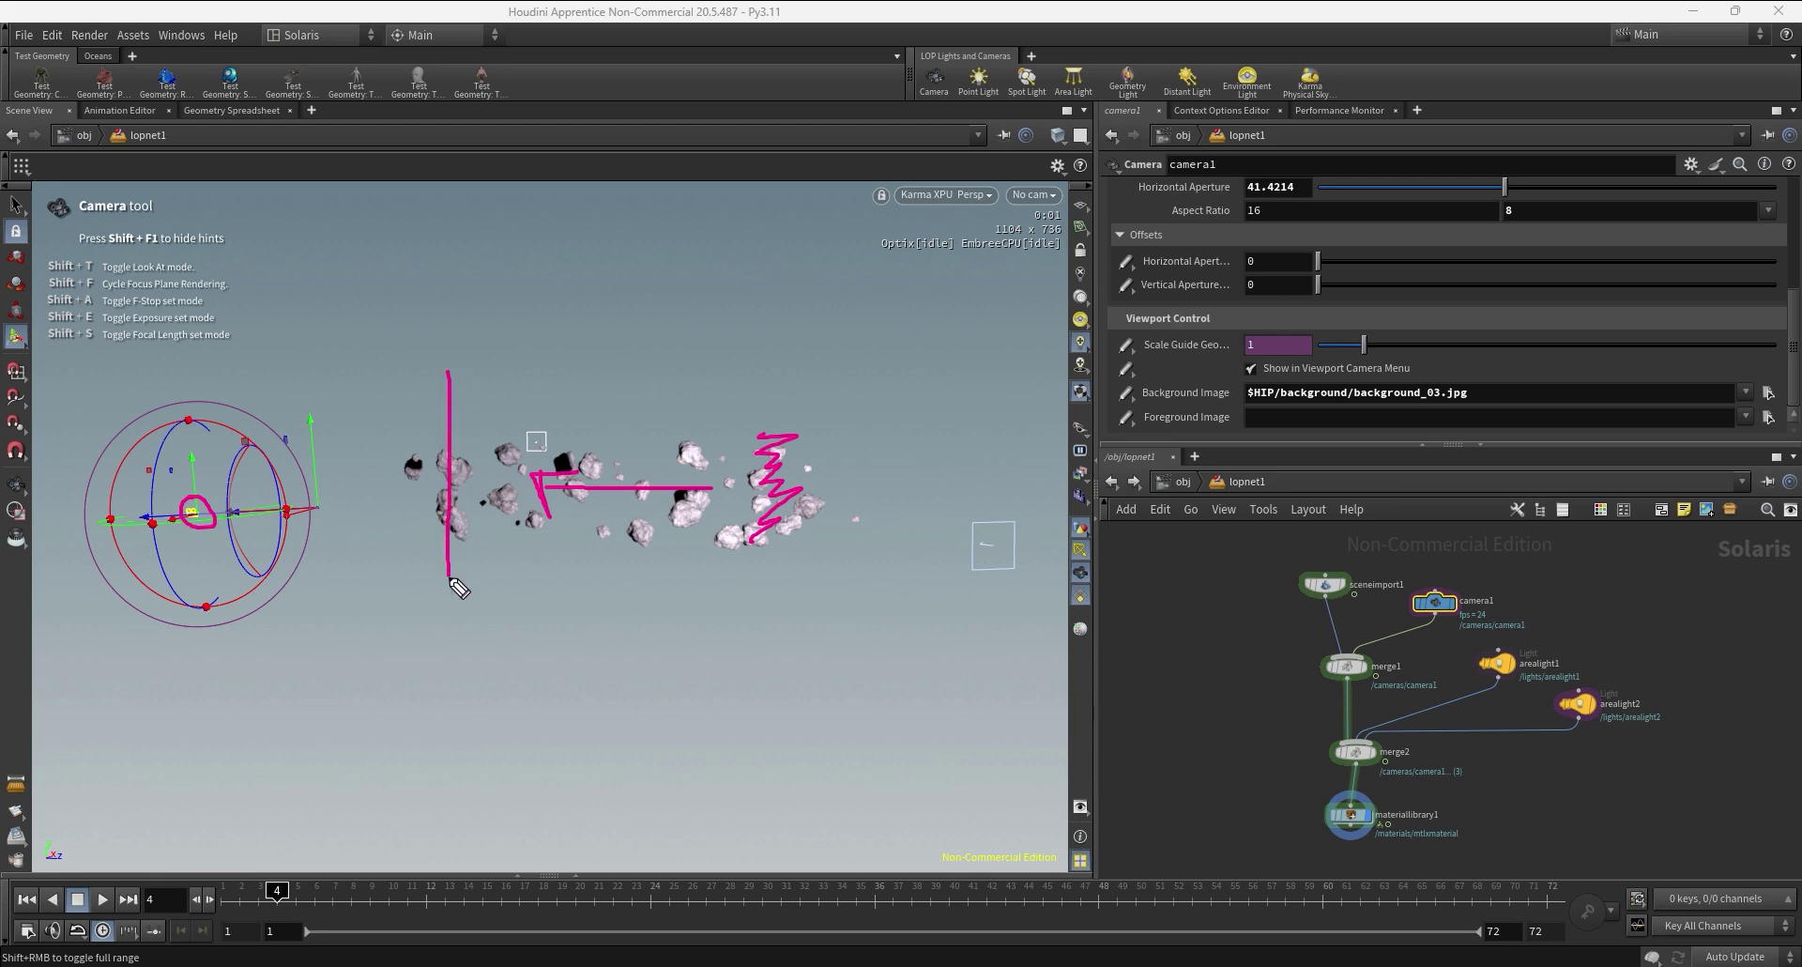
drag(514, 372, 516, 588)
drag(585, 390, 590, 580)
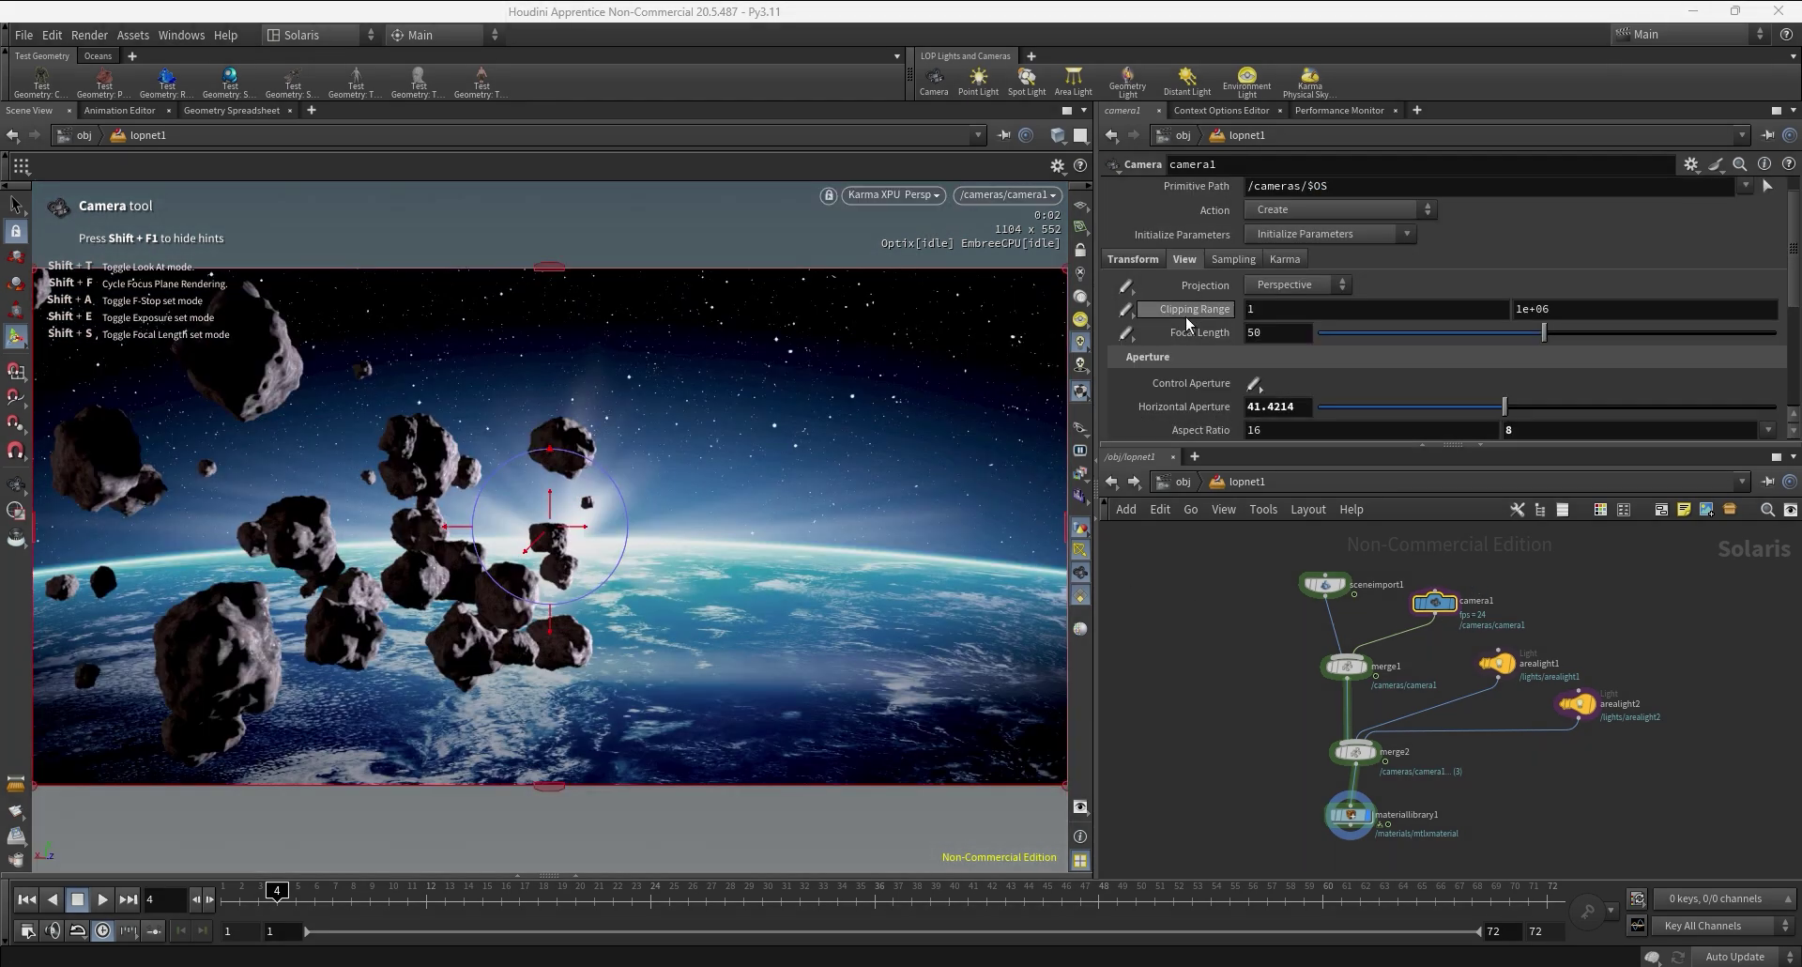
- Set camera1's F-Stop to .5 in its sampling parameters to enable depth of field
click(1234, 259)
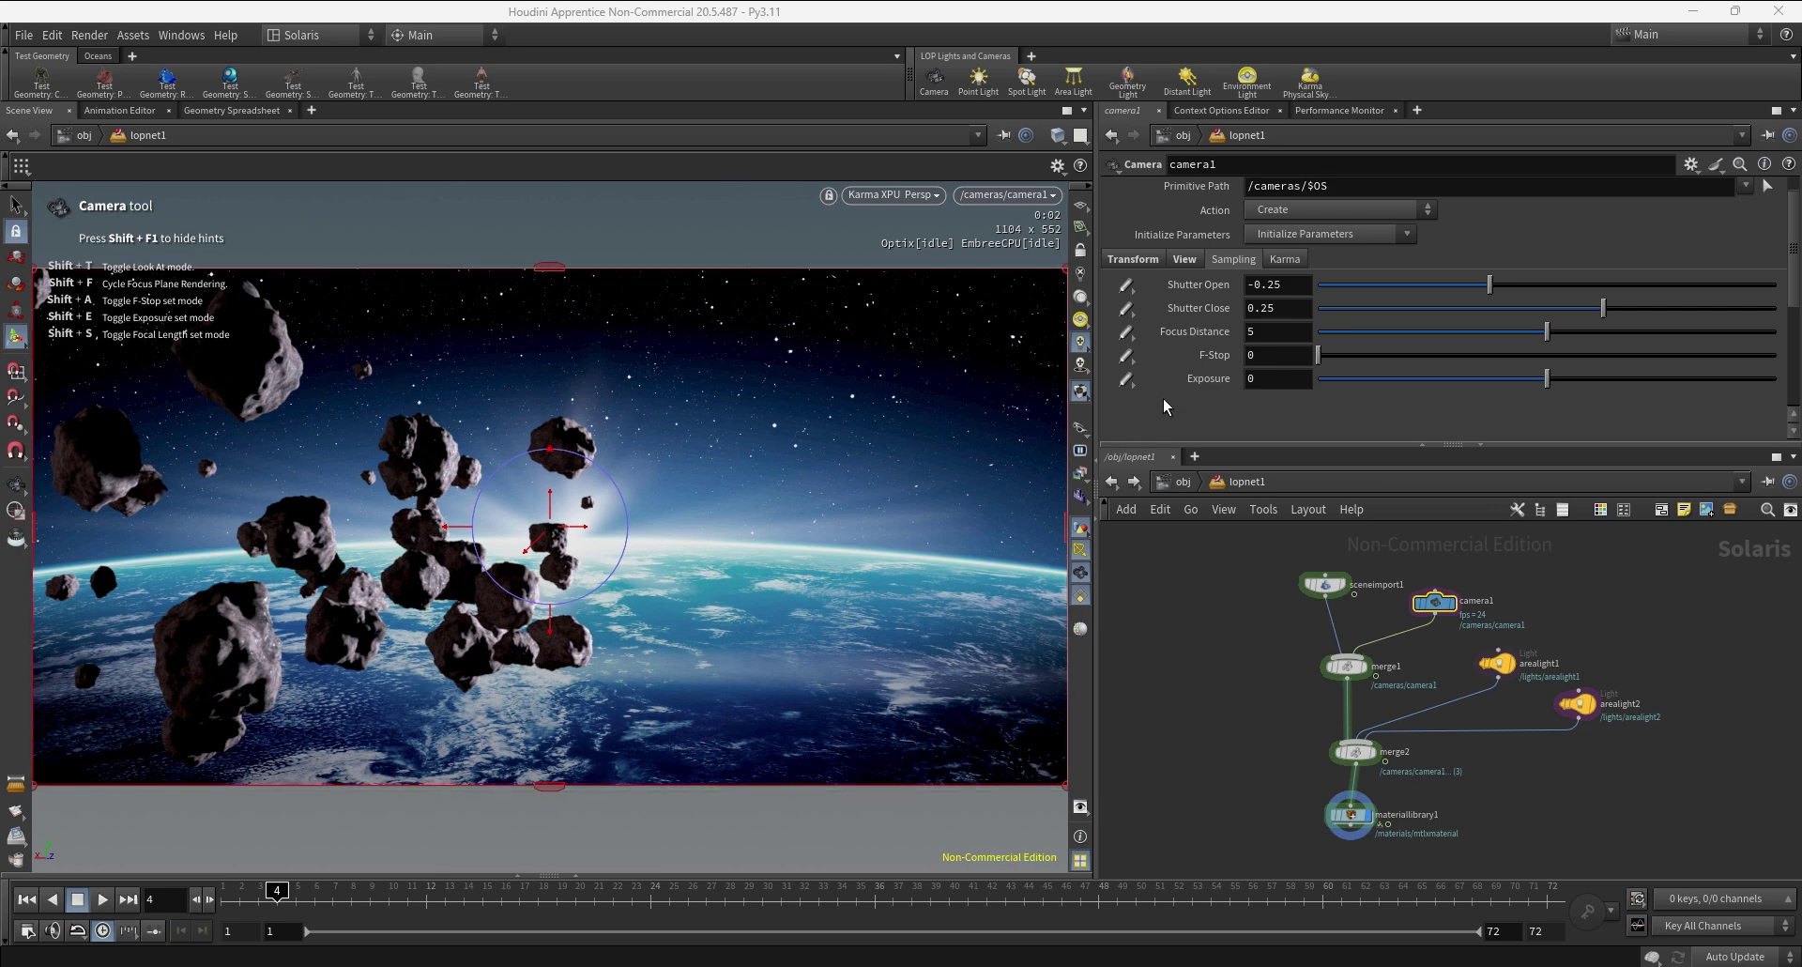
drag(1318, 357, 1340, 359)
double_click(1297, 363)
text(.5)
key(Return)
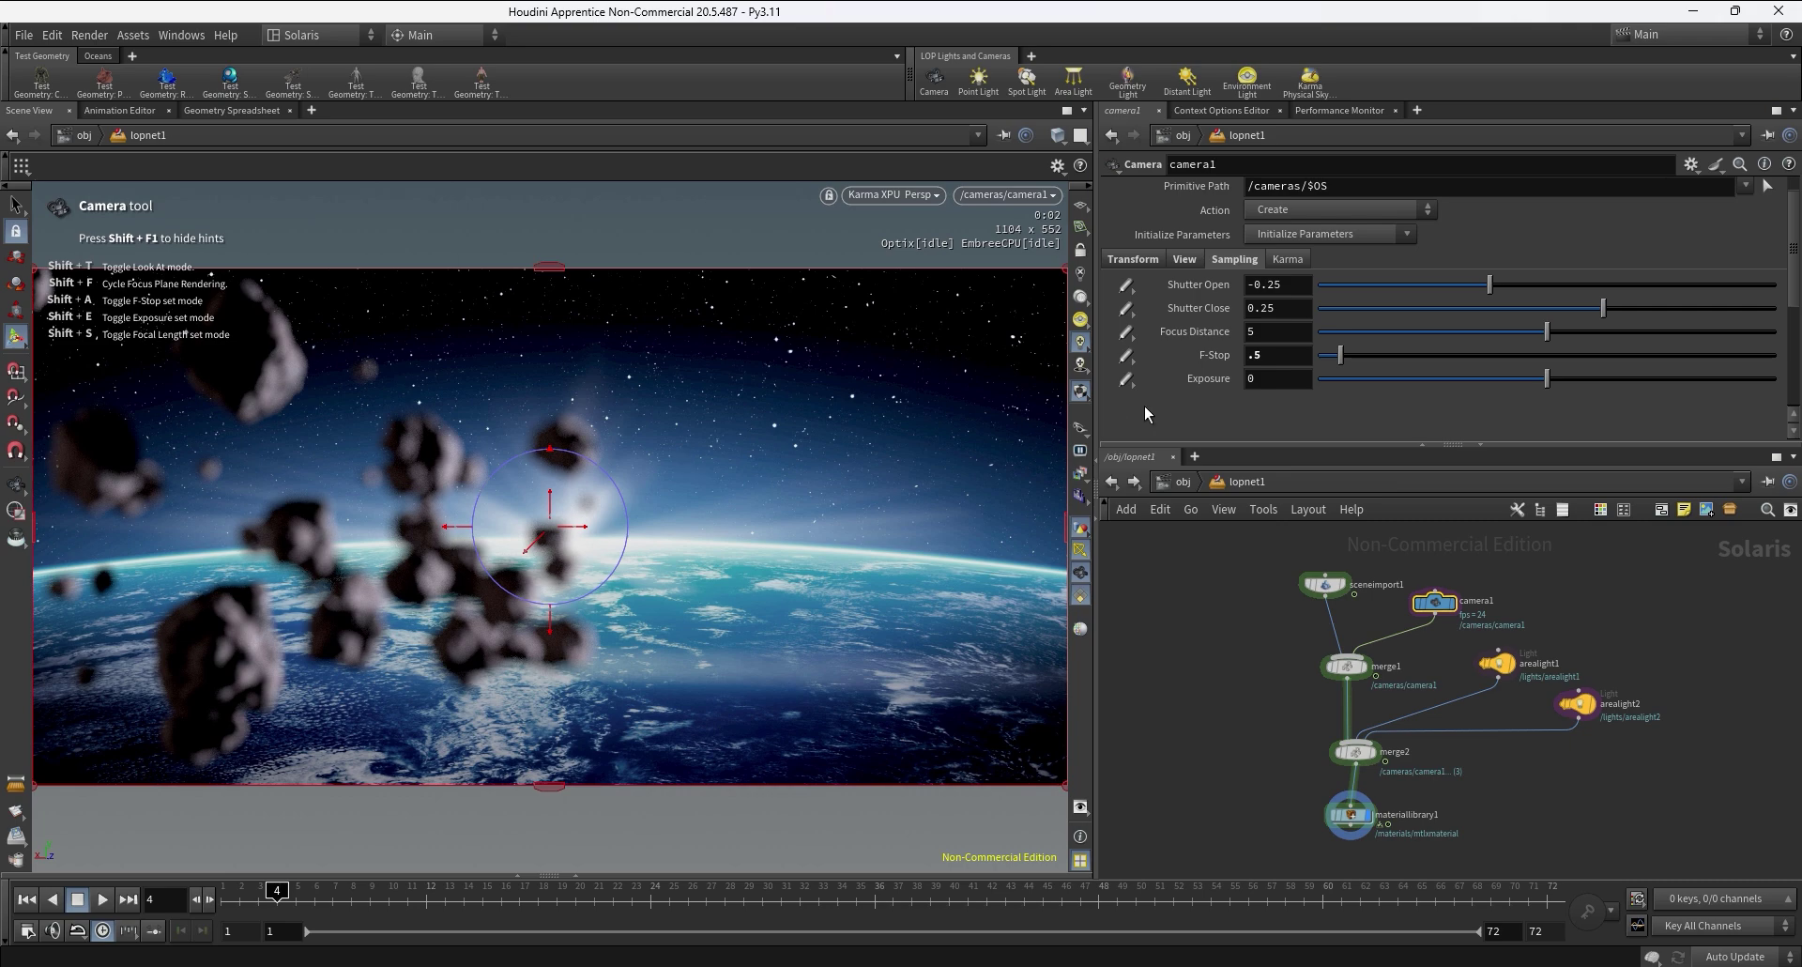
- Try camera1 Focus Distance values of 8.01, 8.73 and 13.73, and settle on 8.69
drag(1548, 332, 1684, 337)
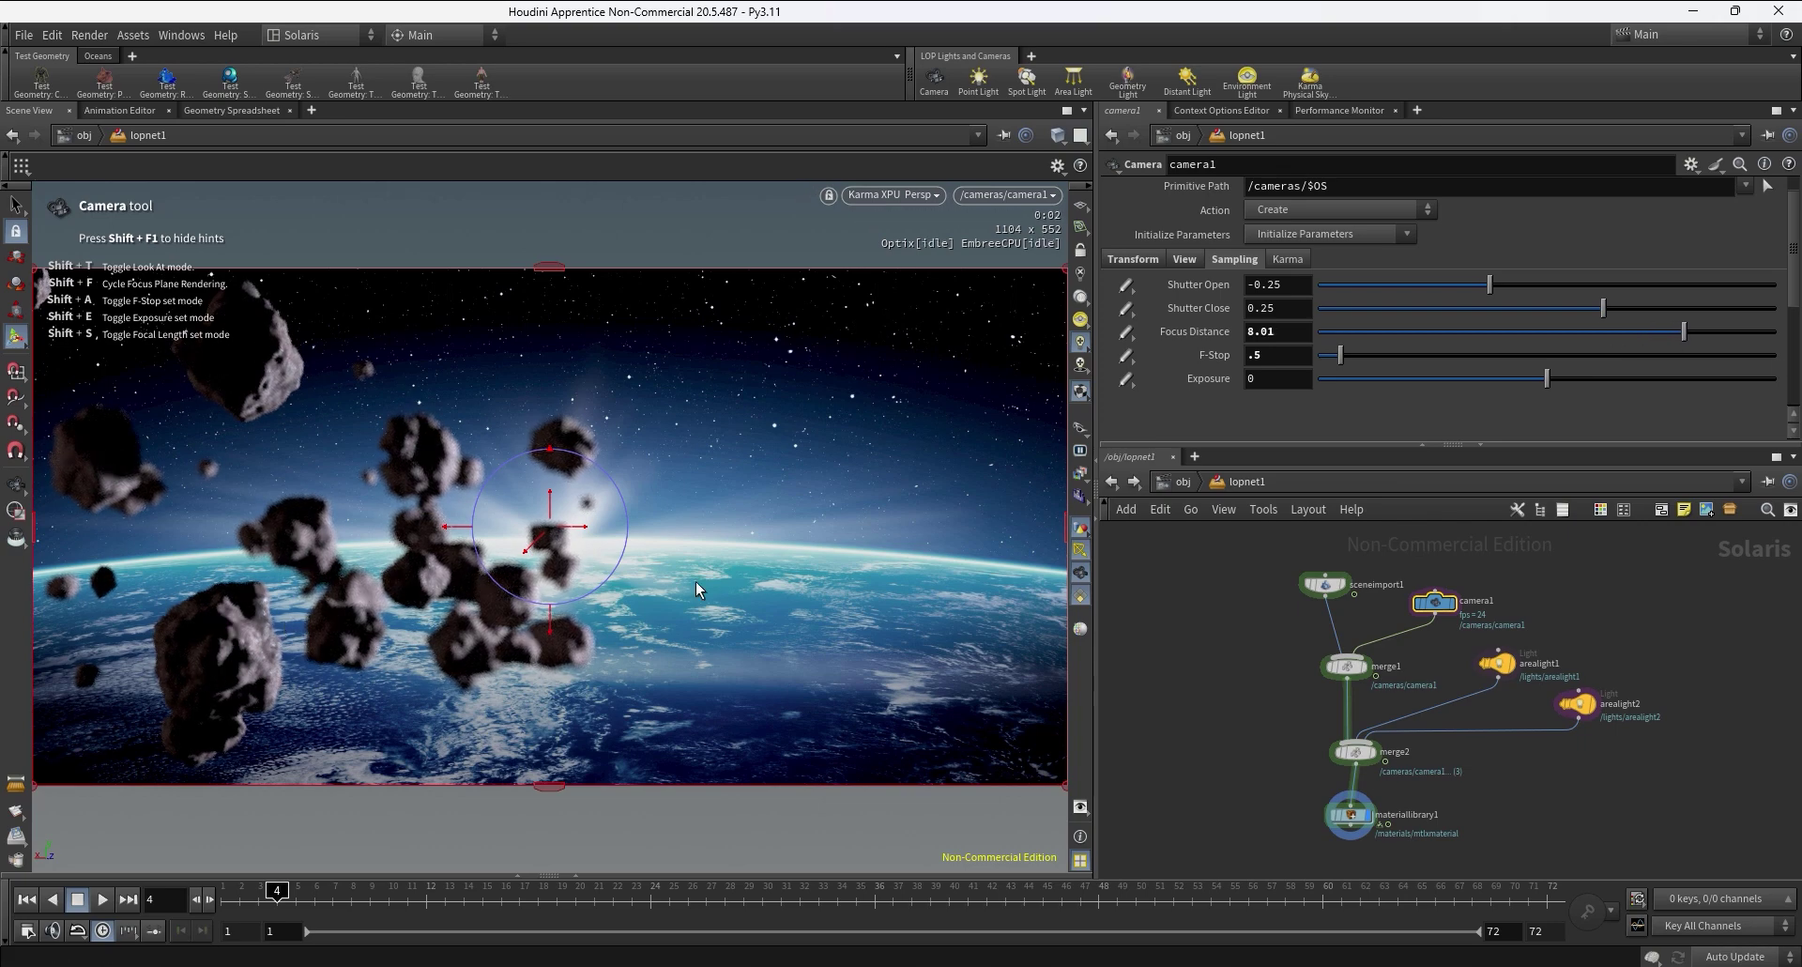
drag(1684, 331, 1717, 331)
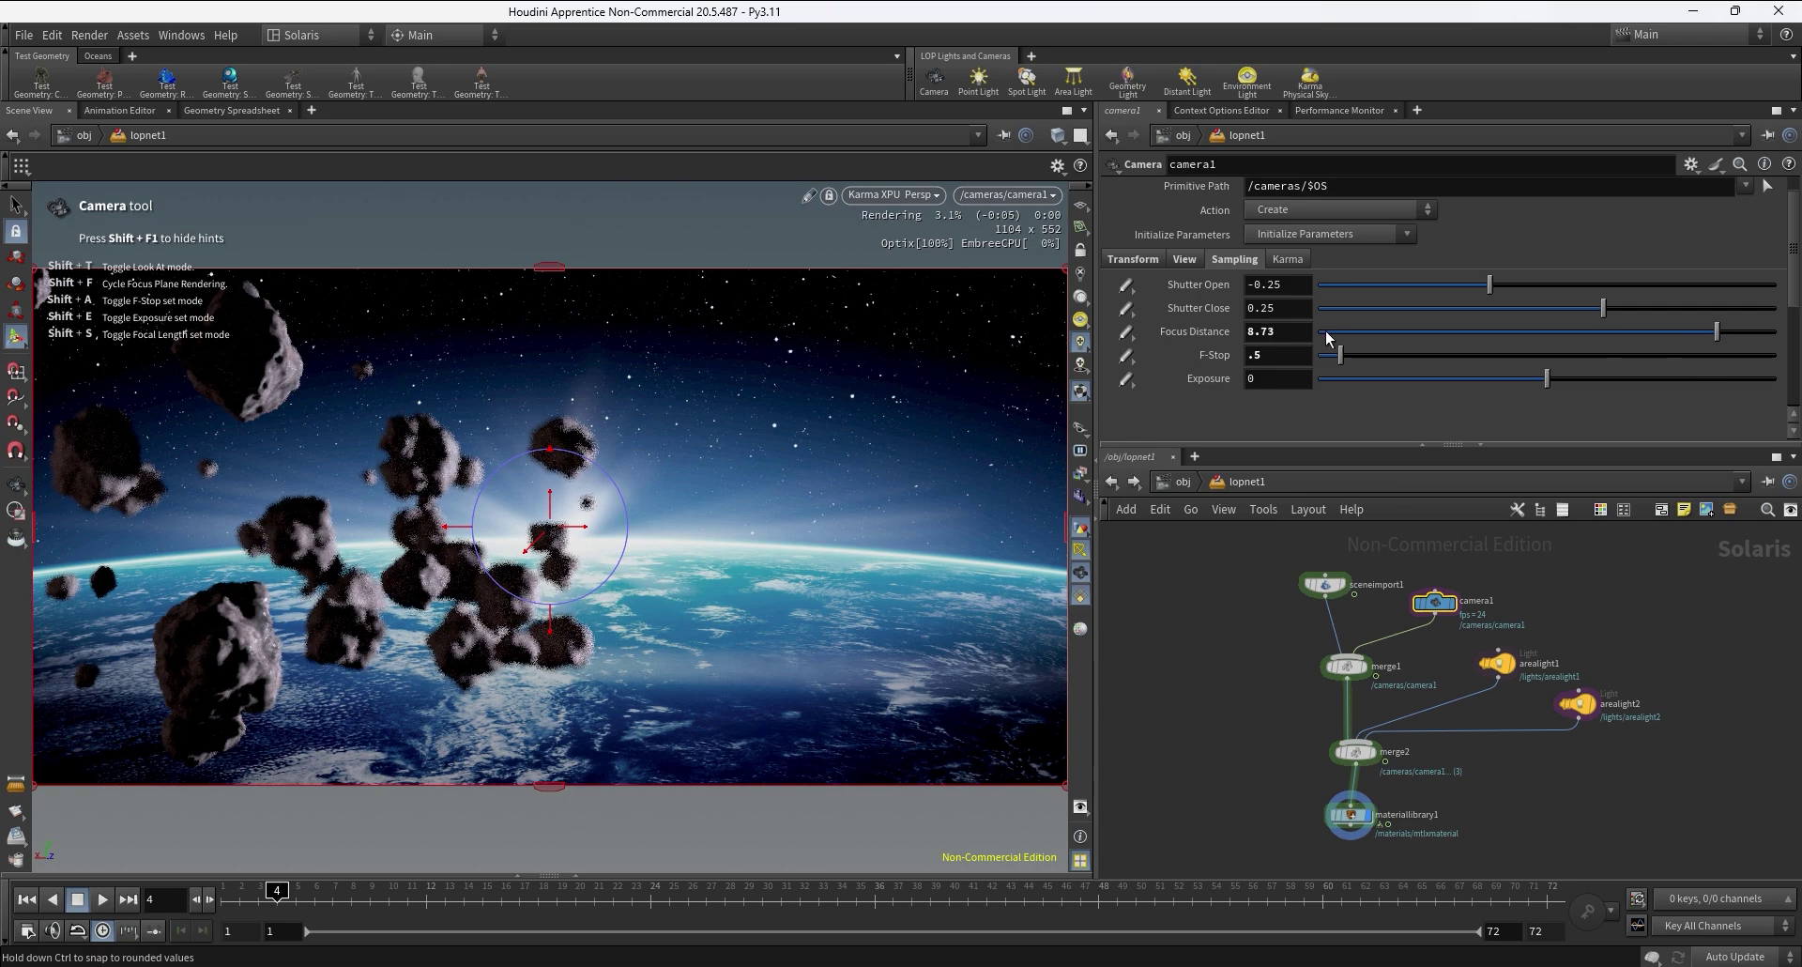
middle_drag(1280, 328, 1338, 302)
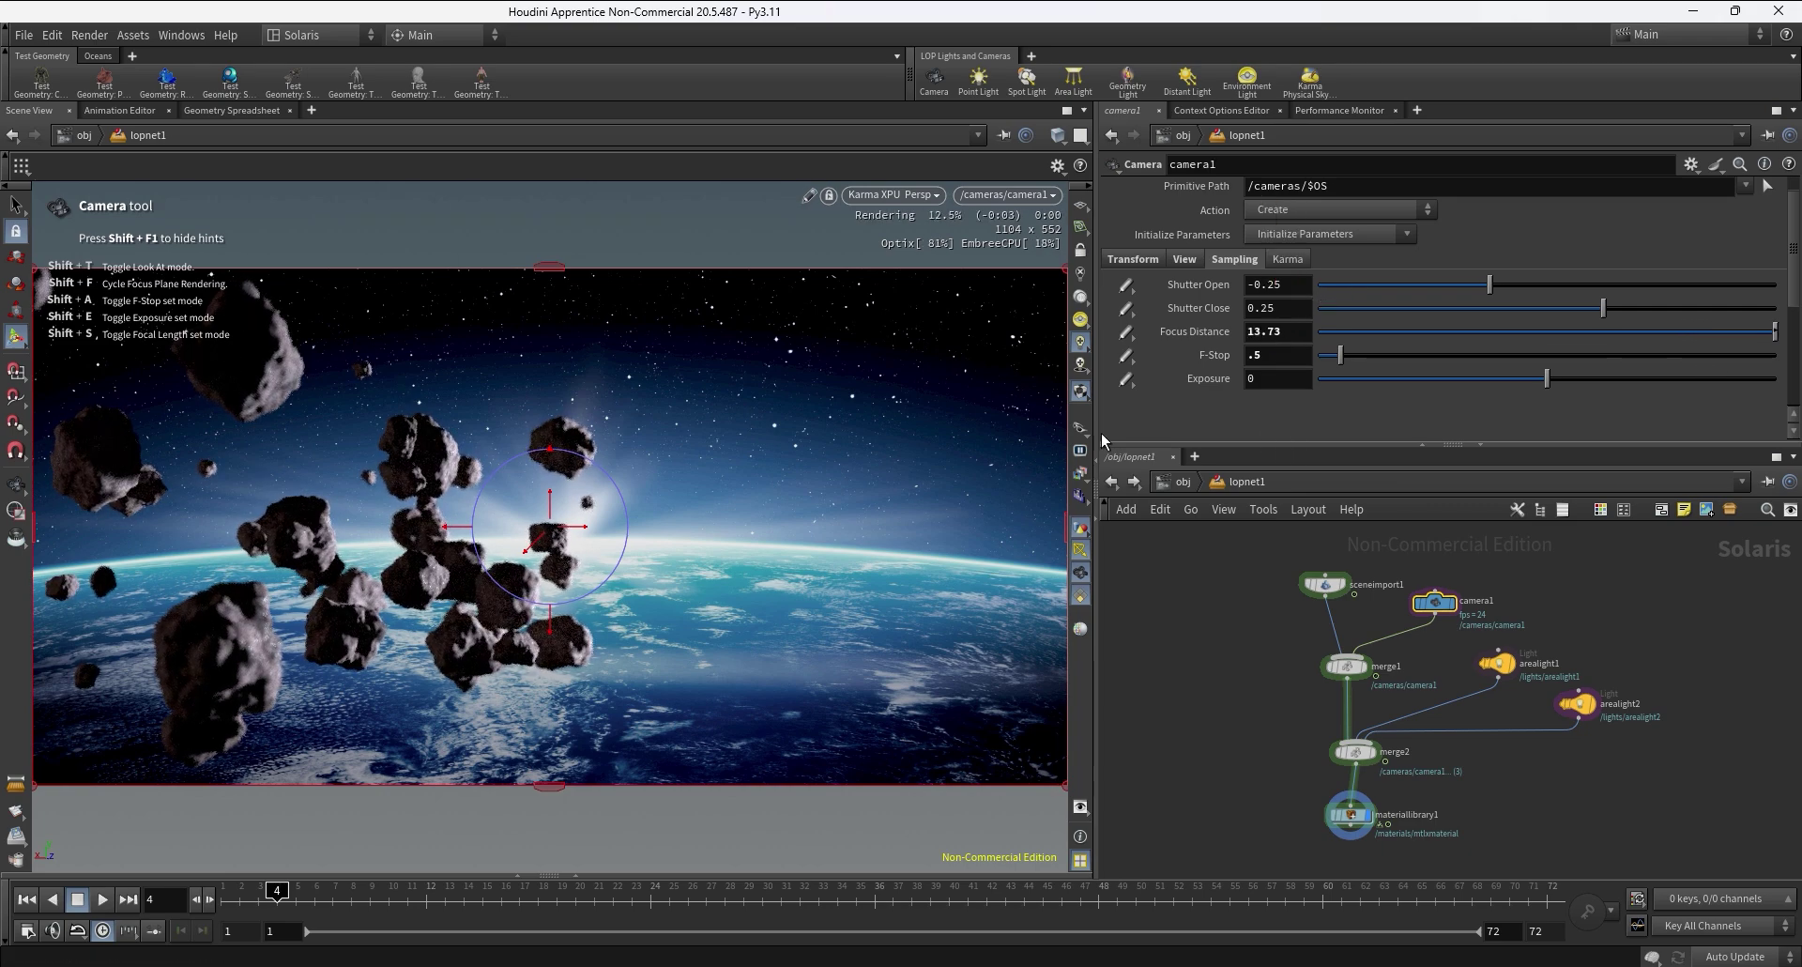
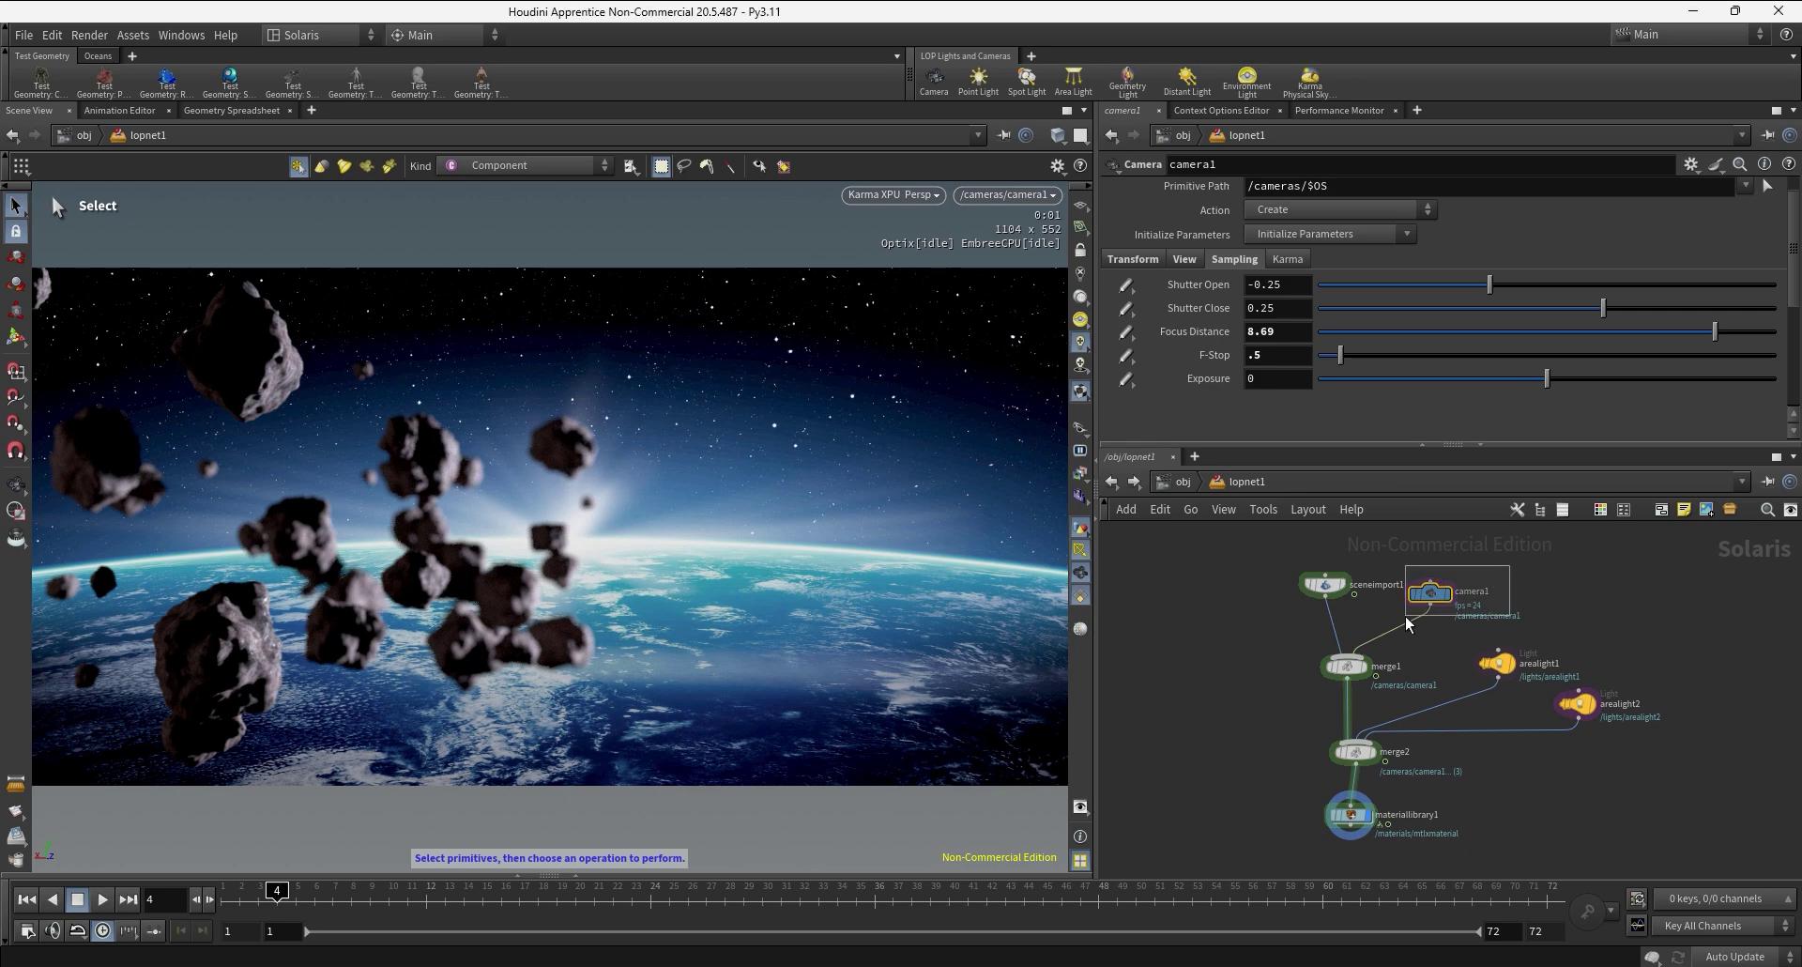
- Turn on camera1's focus plane display with the Camera tool and set the focus distance on the asteroid above the sun glow
click(23, 341)
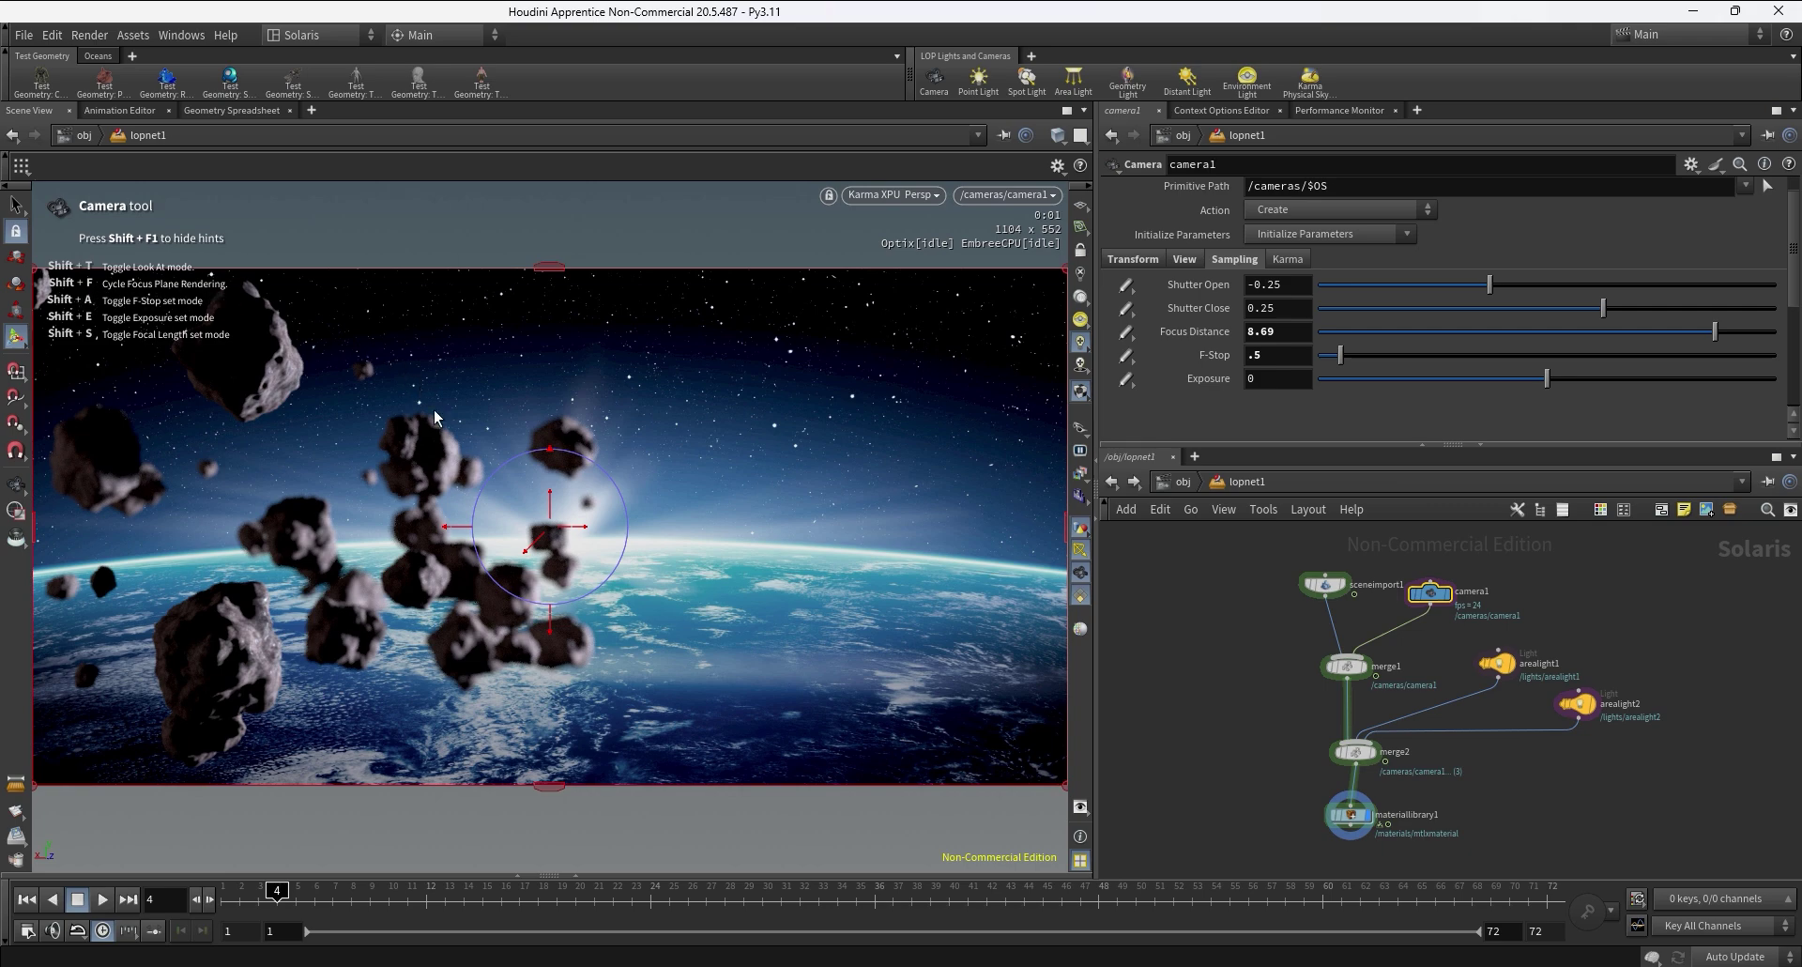
key(shift+f)
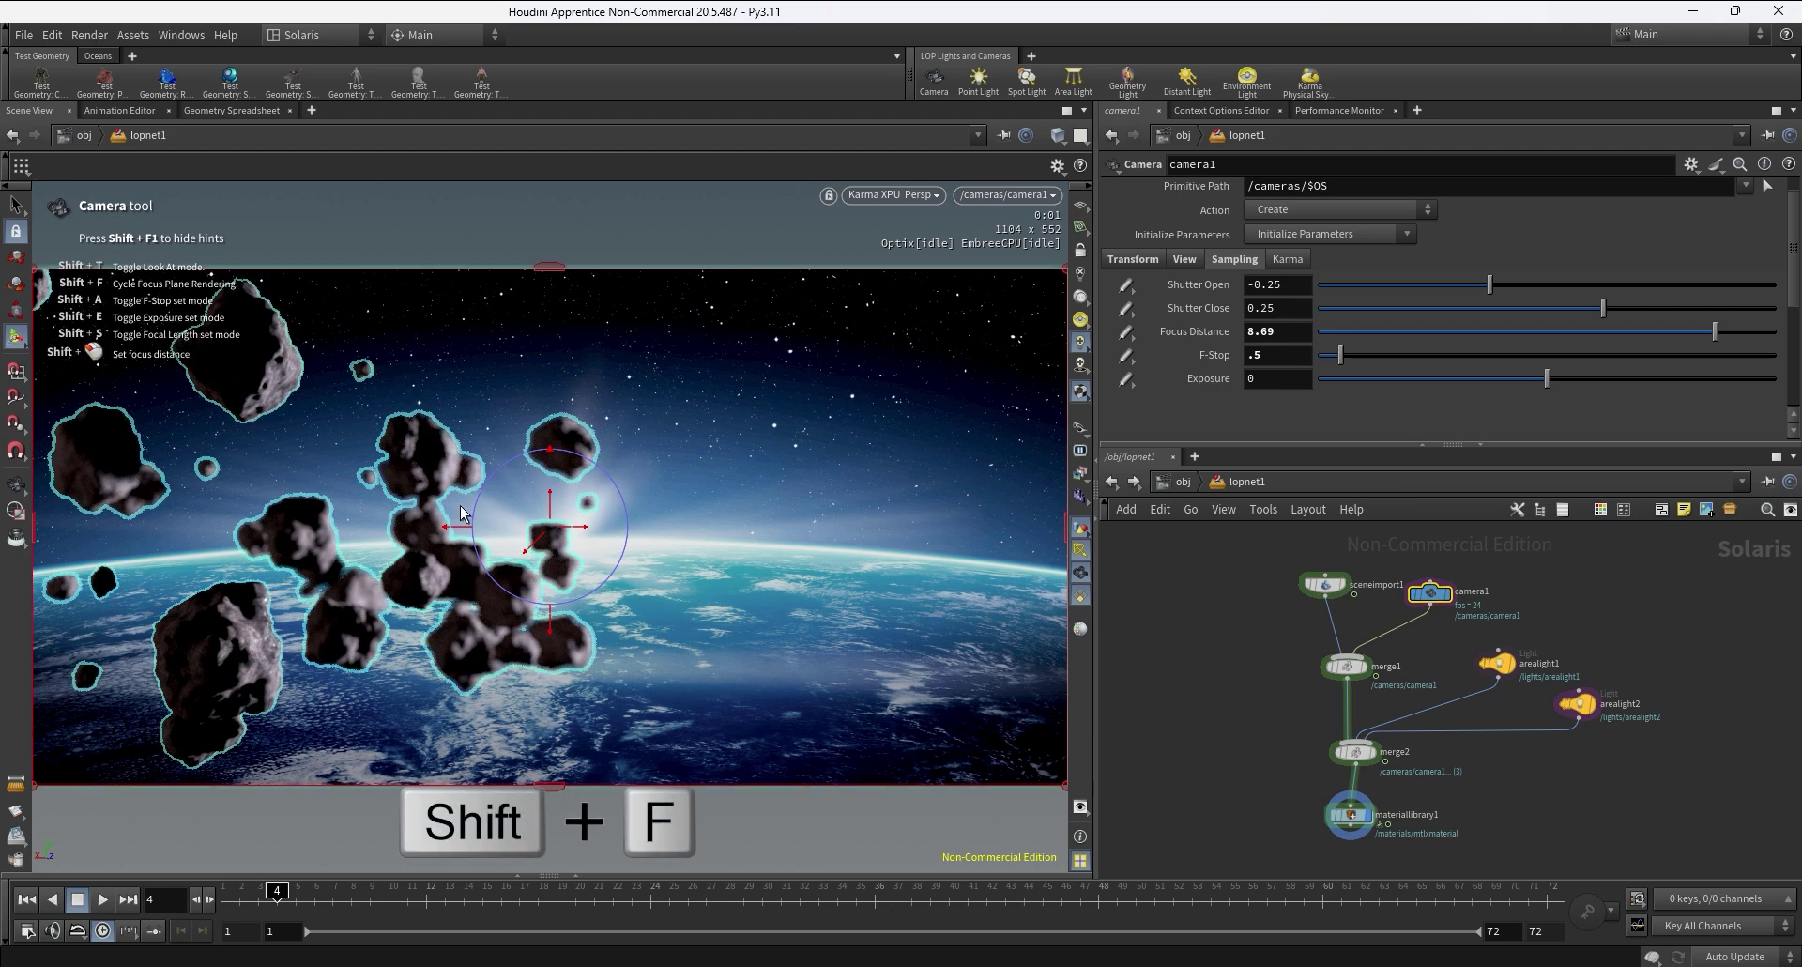
shift+click(565, 441)
shift+click(565, 442)
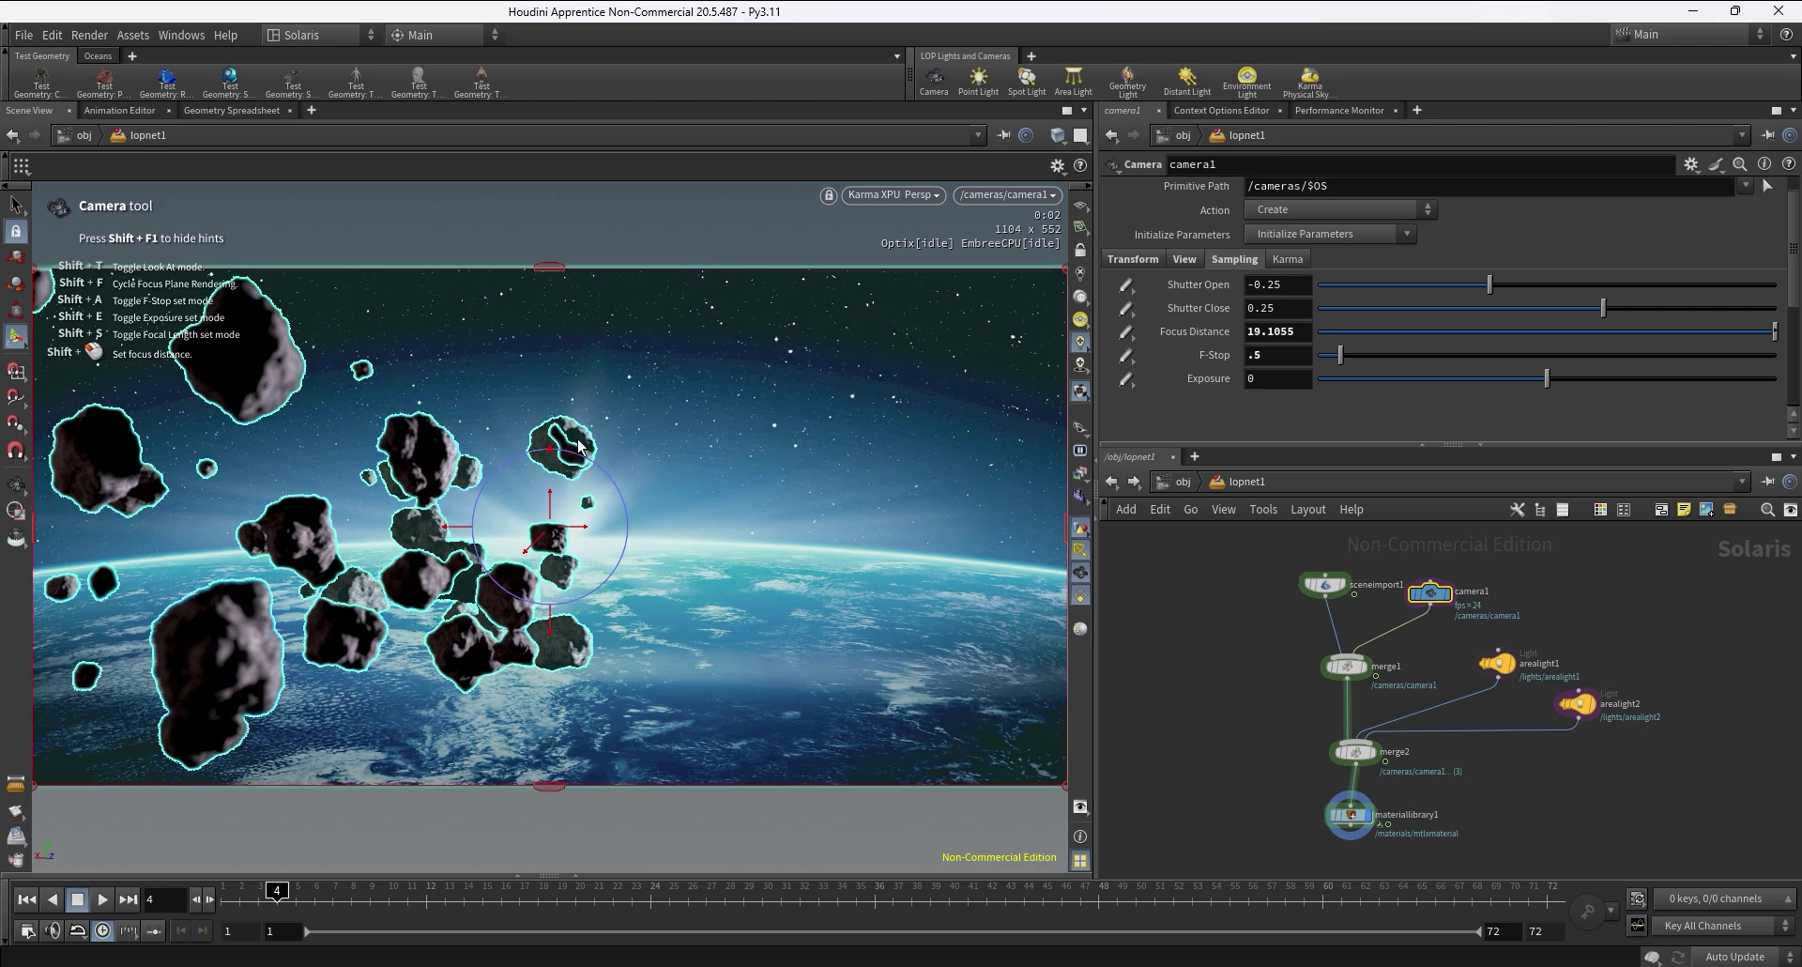
shift+click(579, 445)
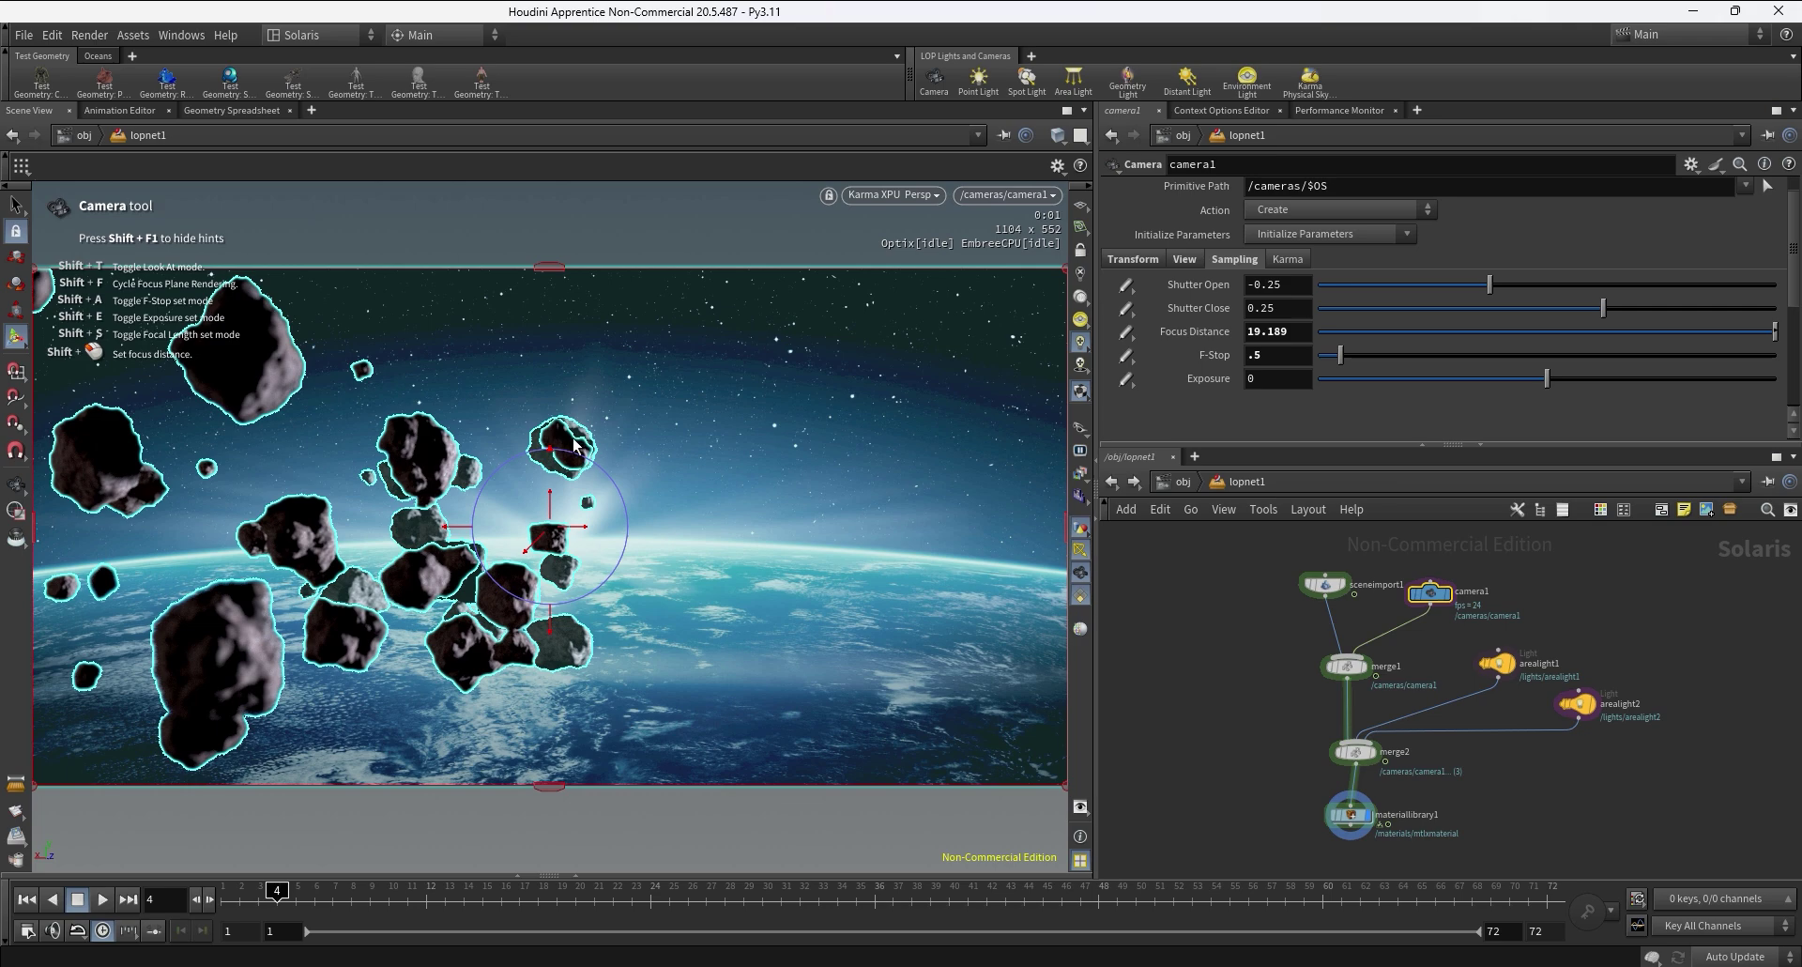
- Try focusing camera1 on the small asteroids near the center and on the large foreground asteroids
shift+click(558, 543)
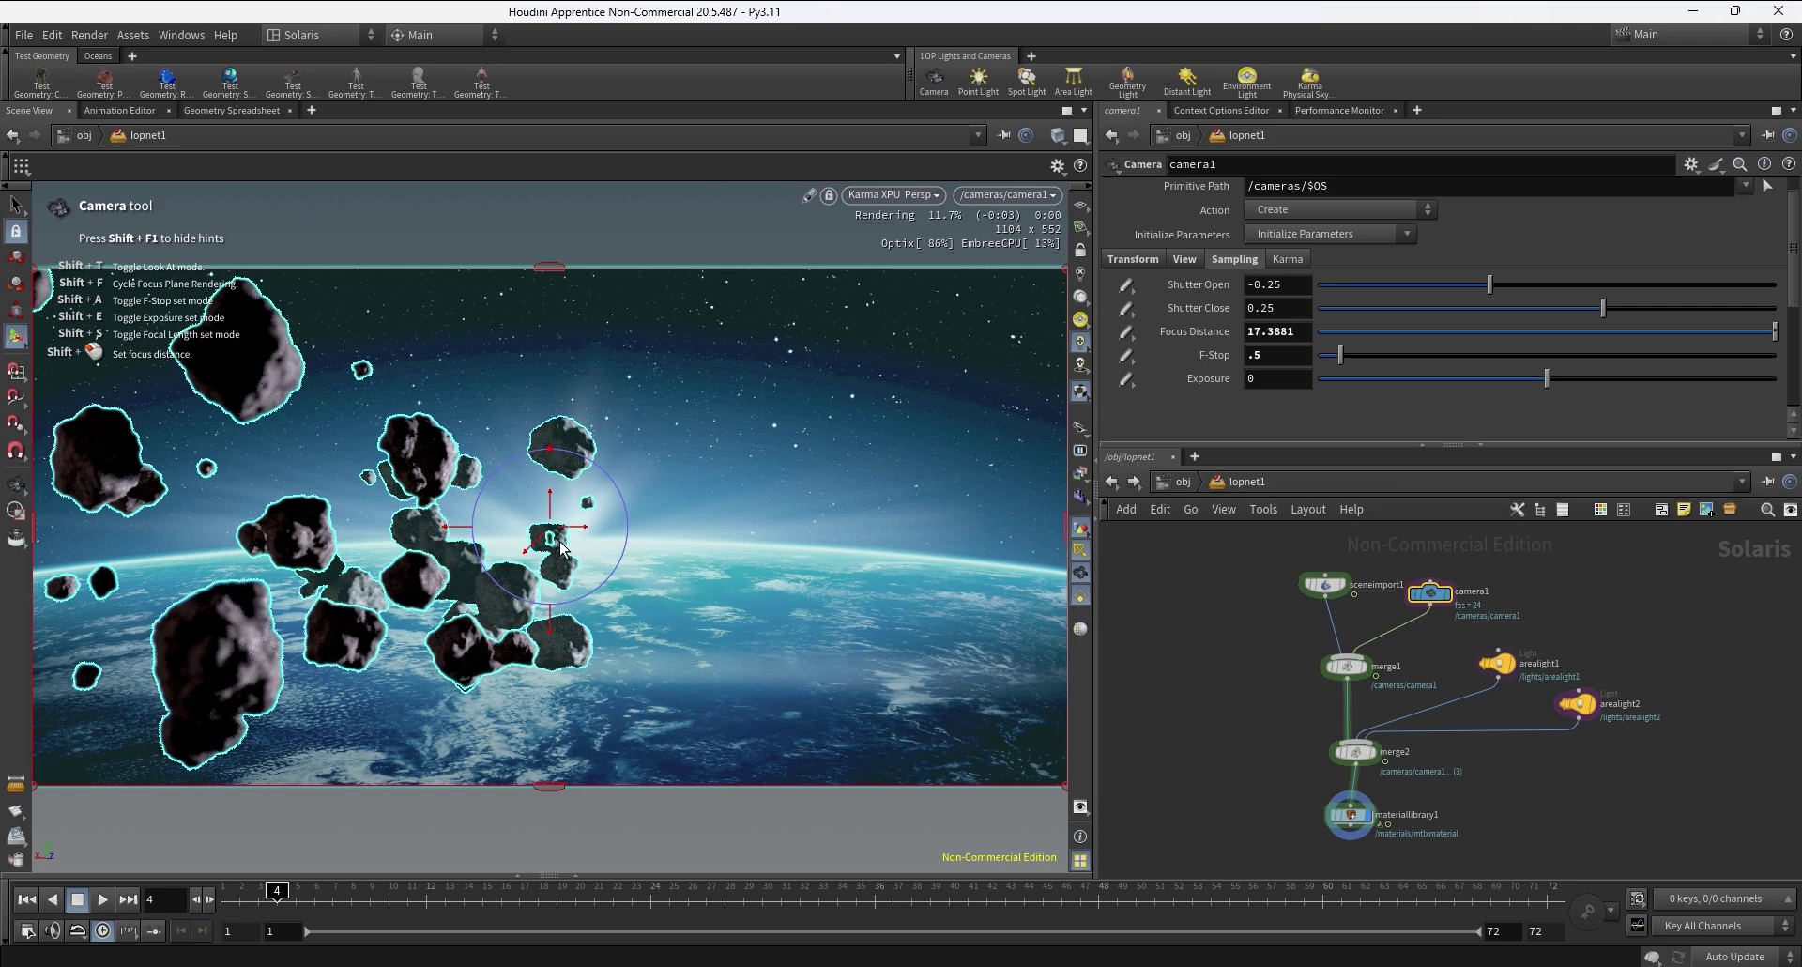
shift+click(586, 507)
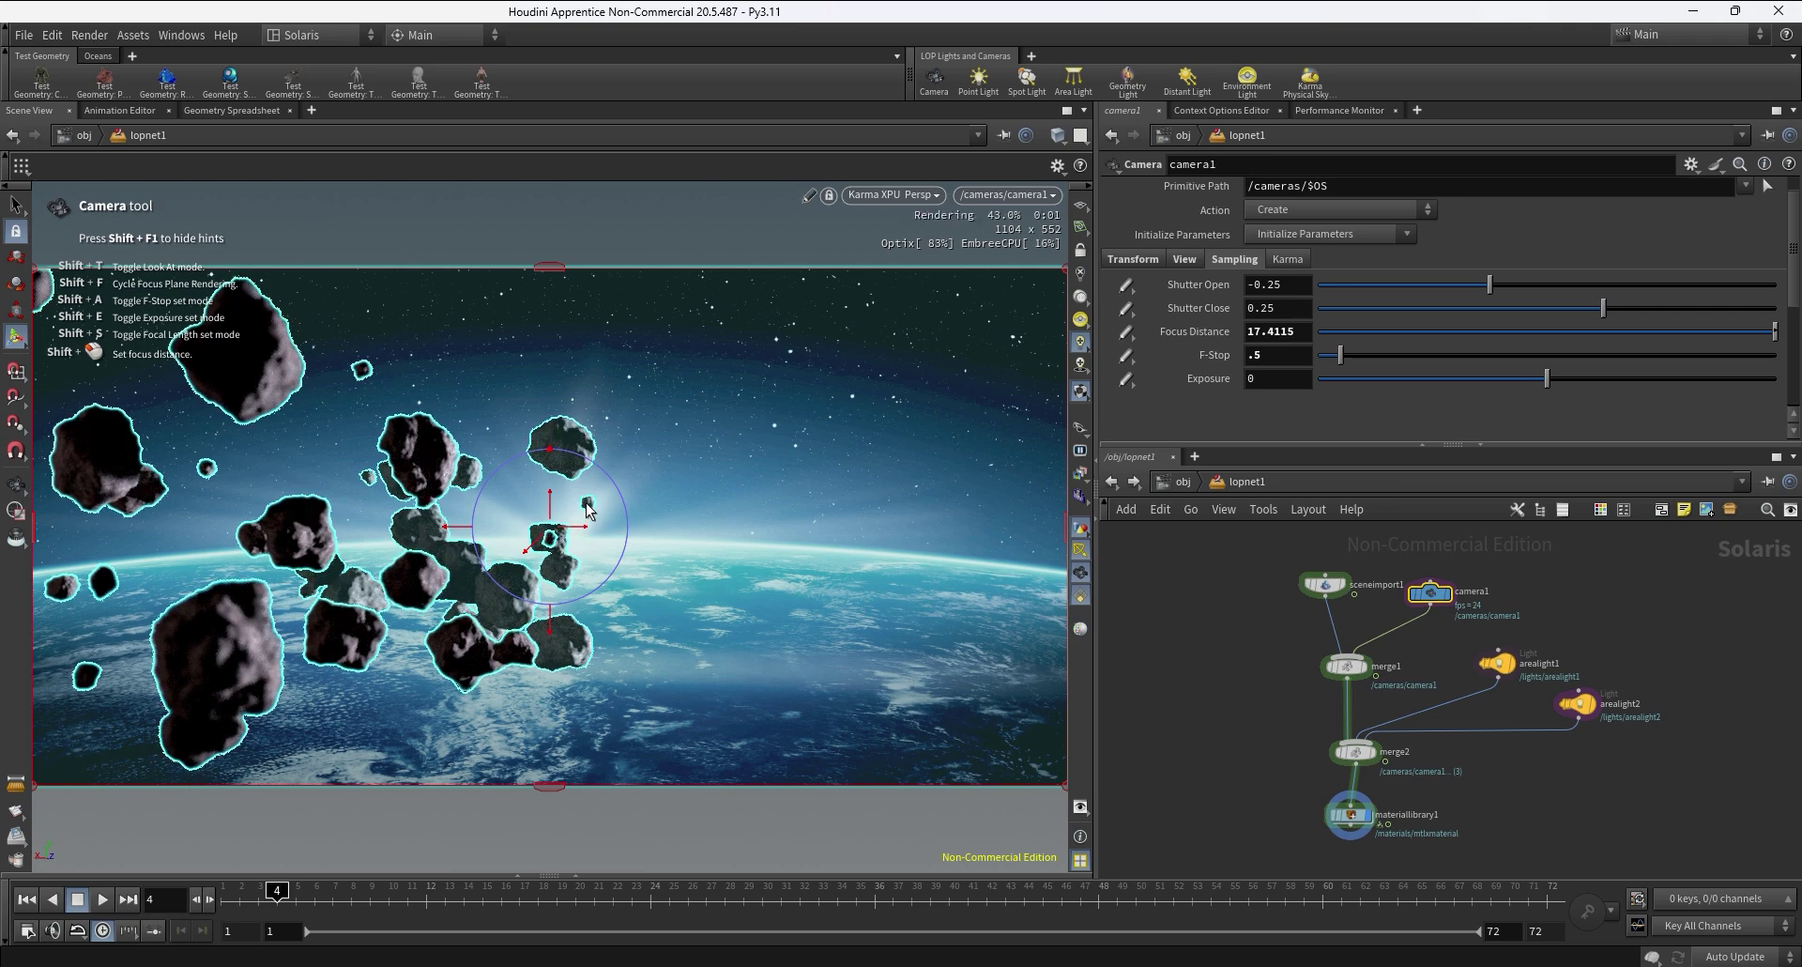
shift+click(294, 638)
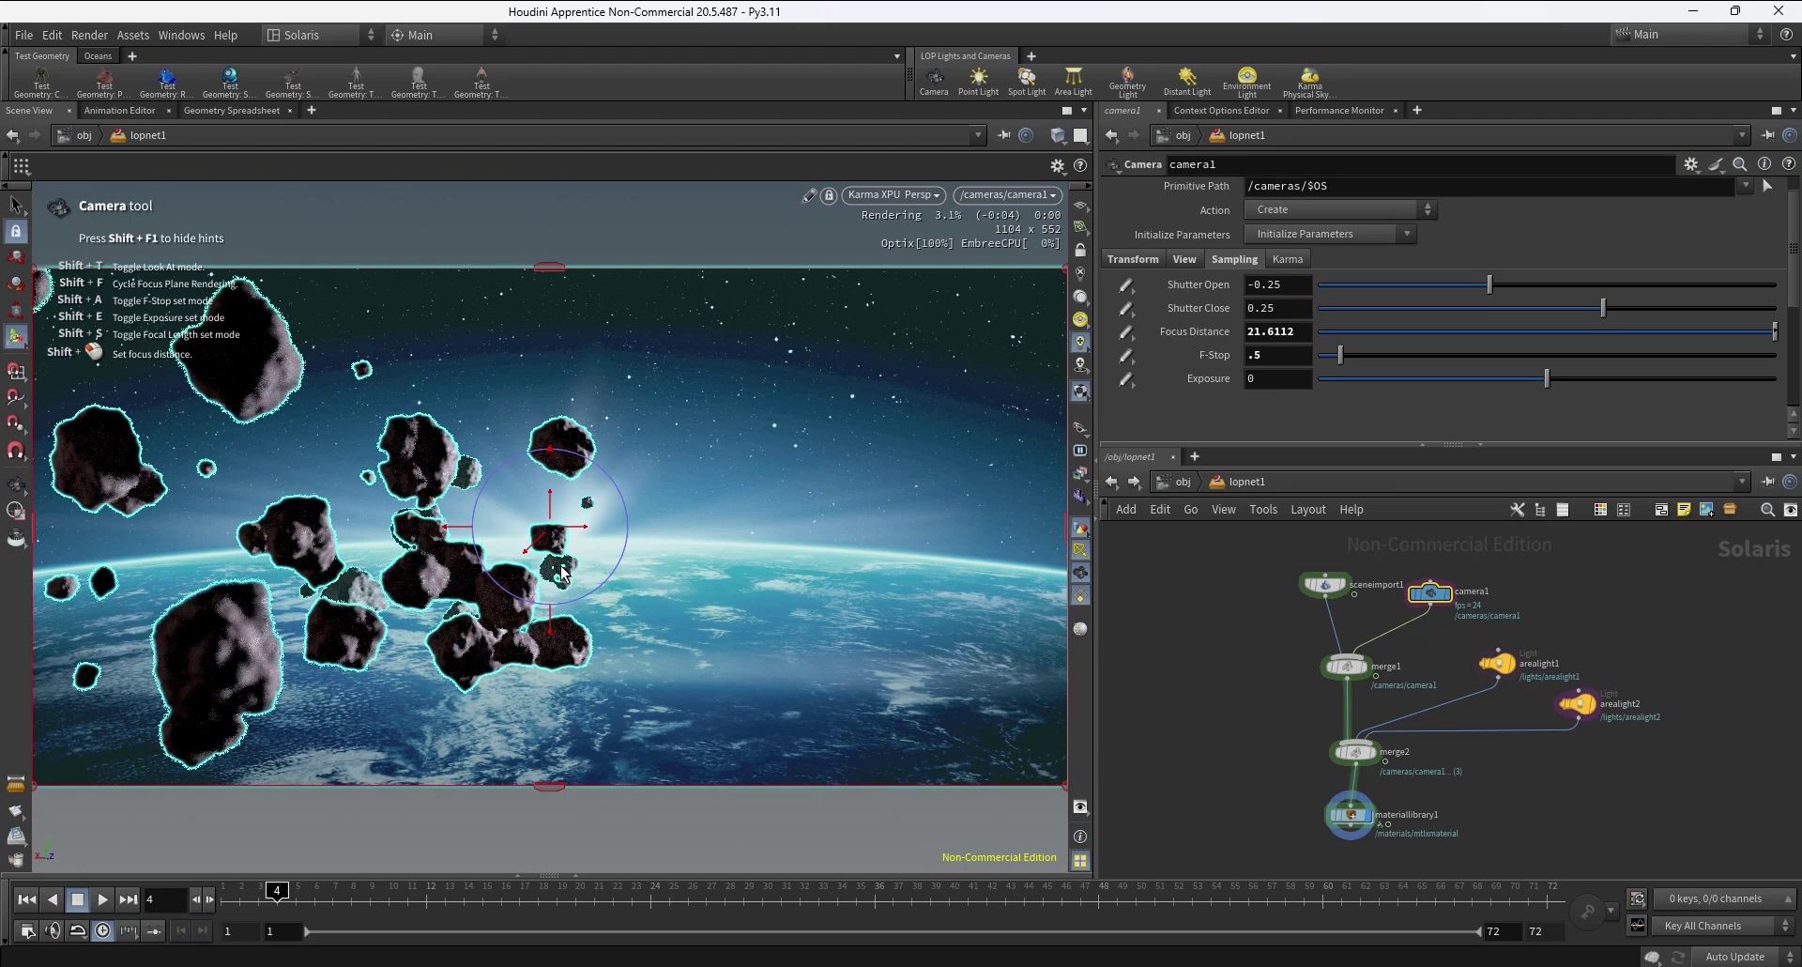
shift+click(224, 623)
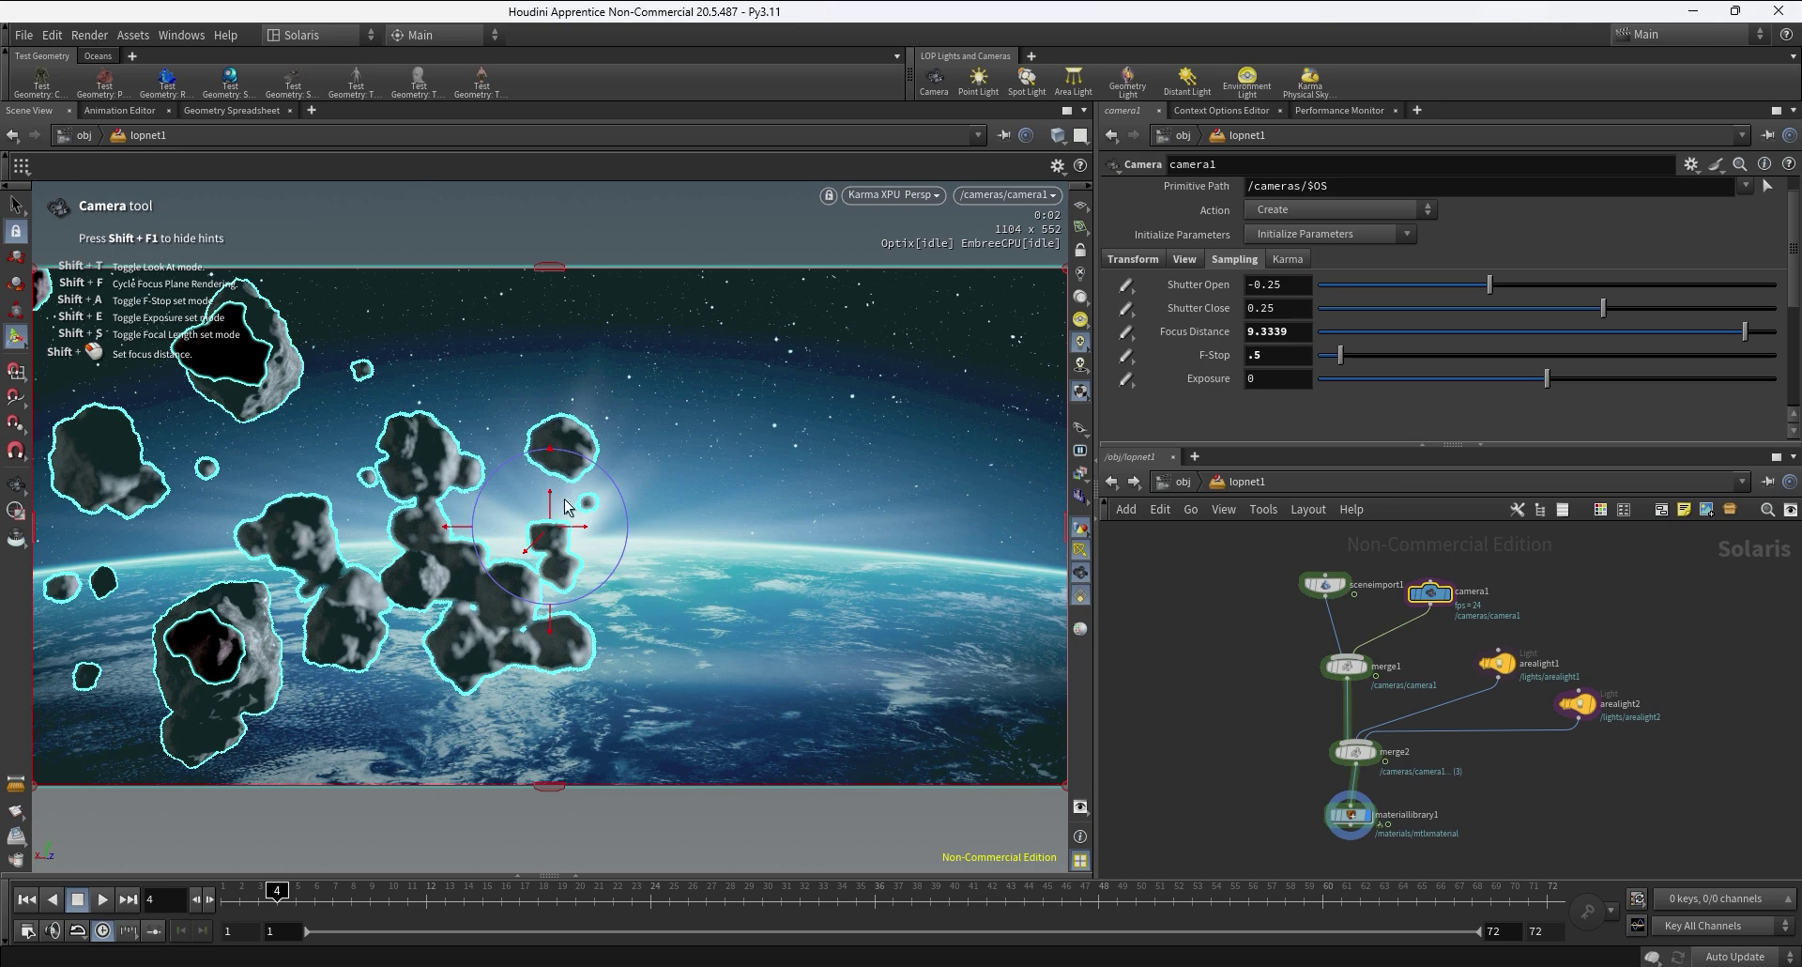
- Refocus camera1 on the asteroid above the sun glow, with a focus distance of 19.2415, and turn off the focus plane display
shift+click(568, 464)
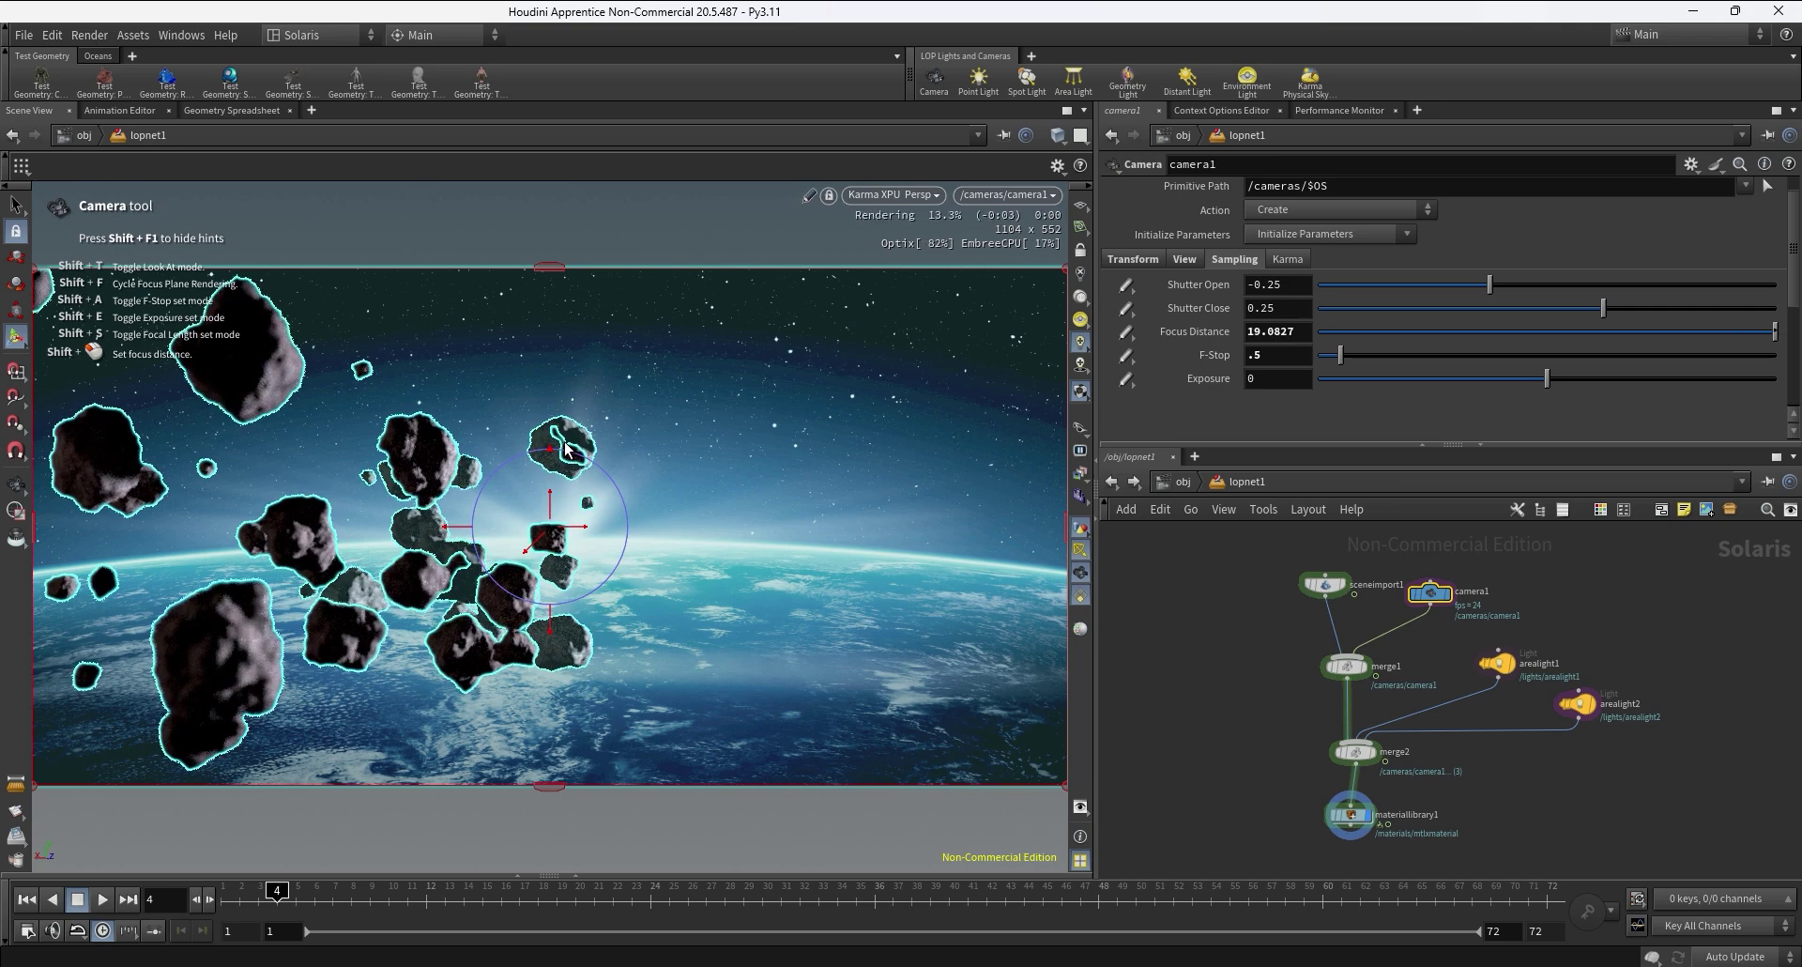
shift+click(582, 441)
shift+click(563, 451)
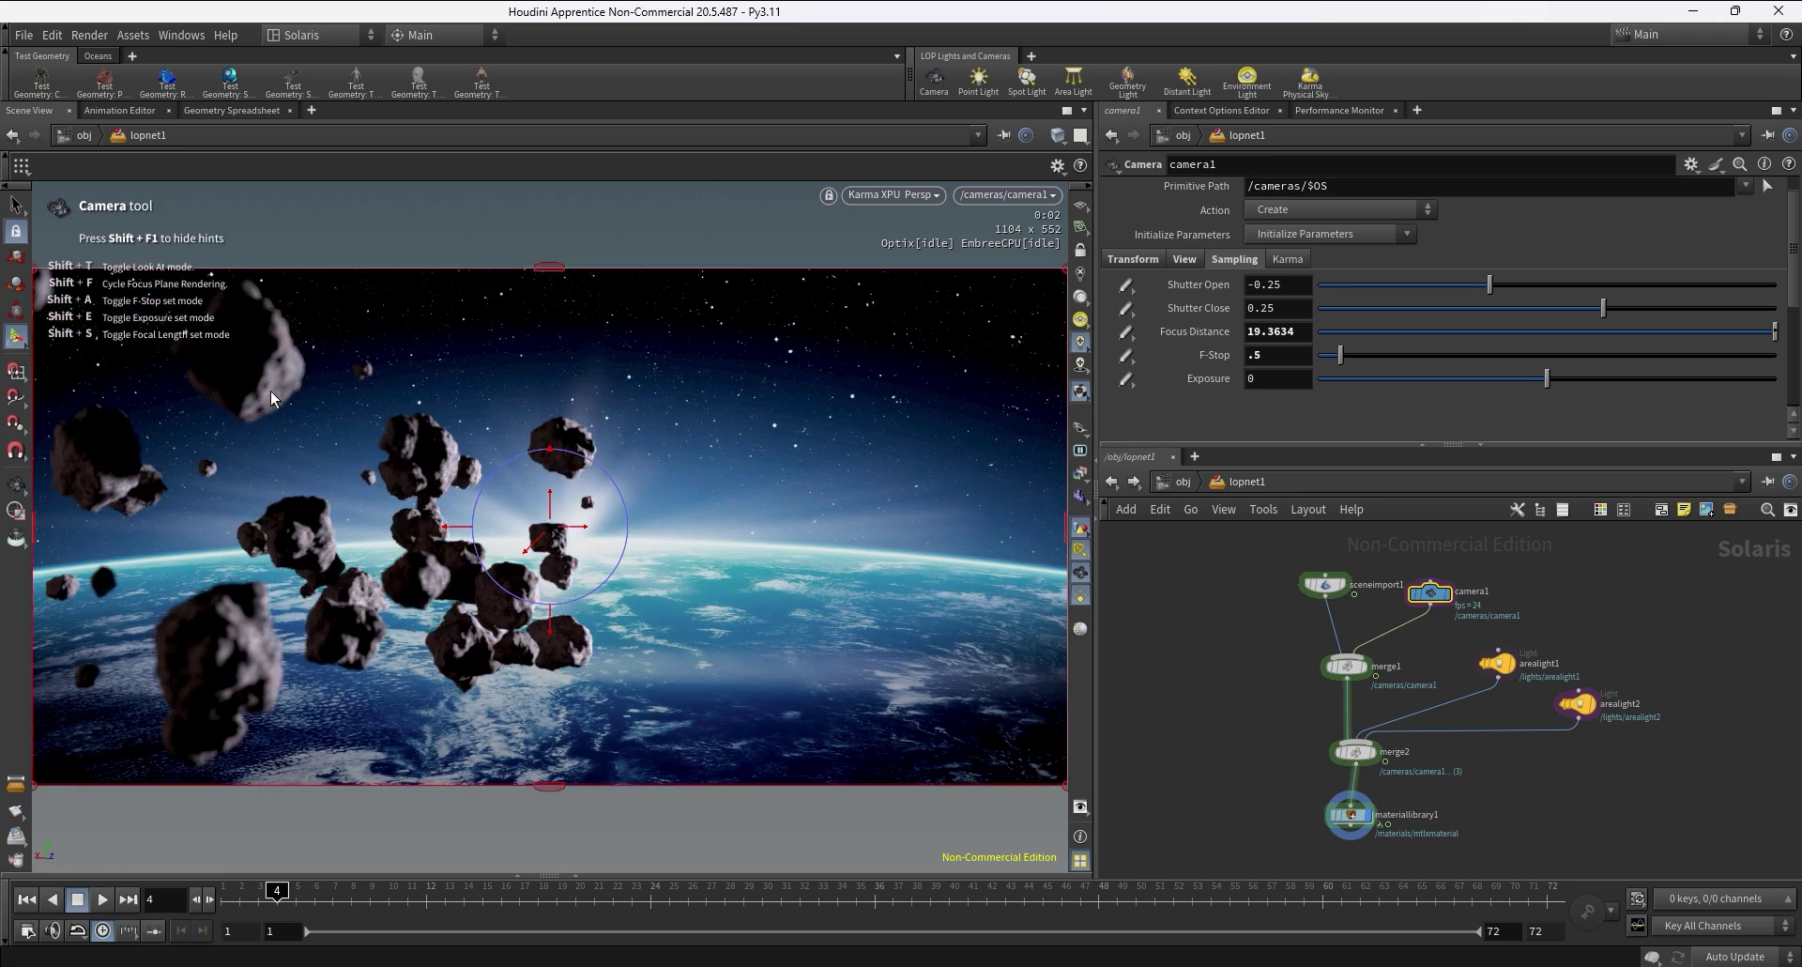
key(shift)
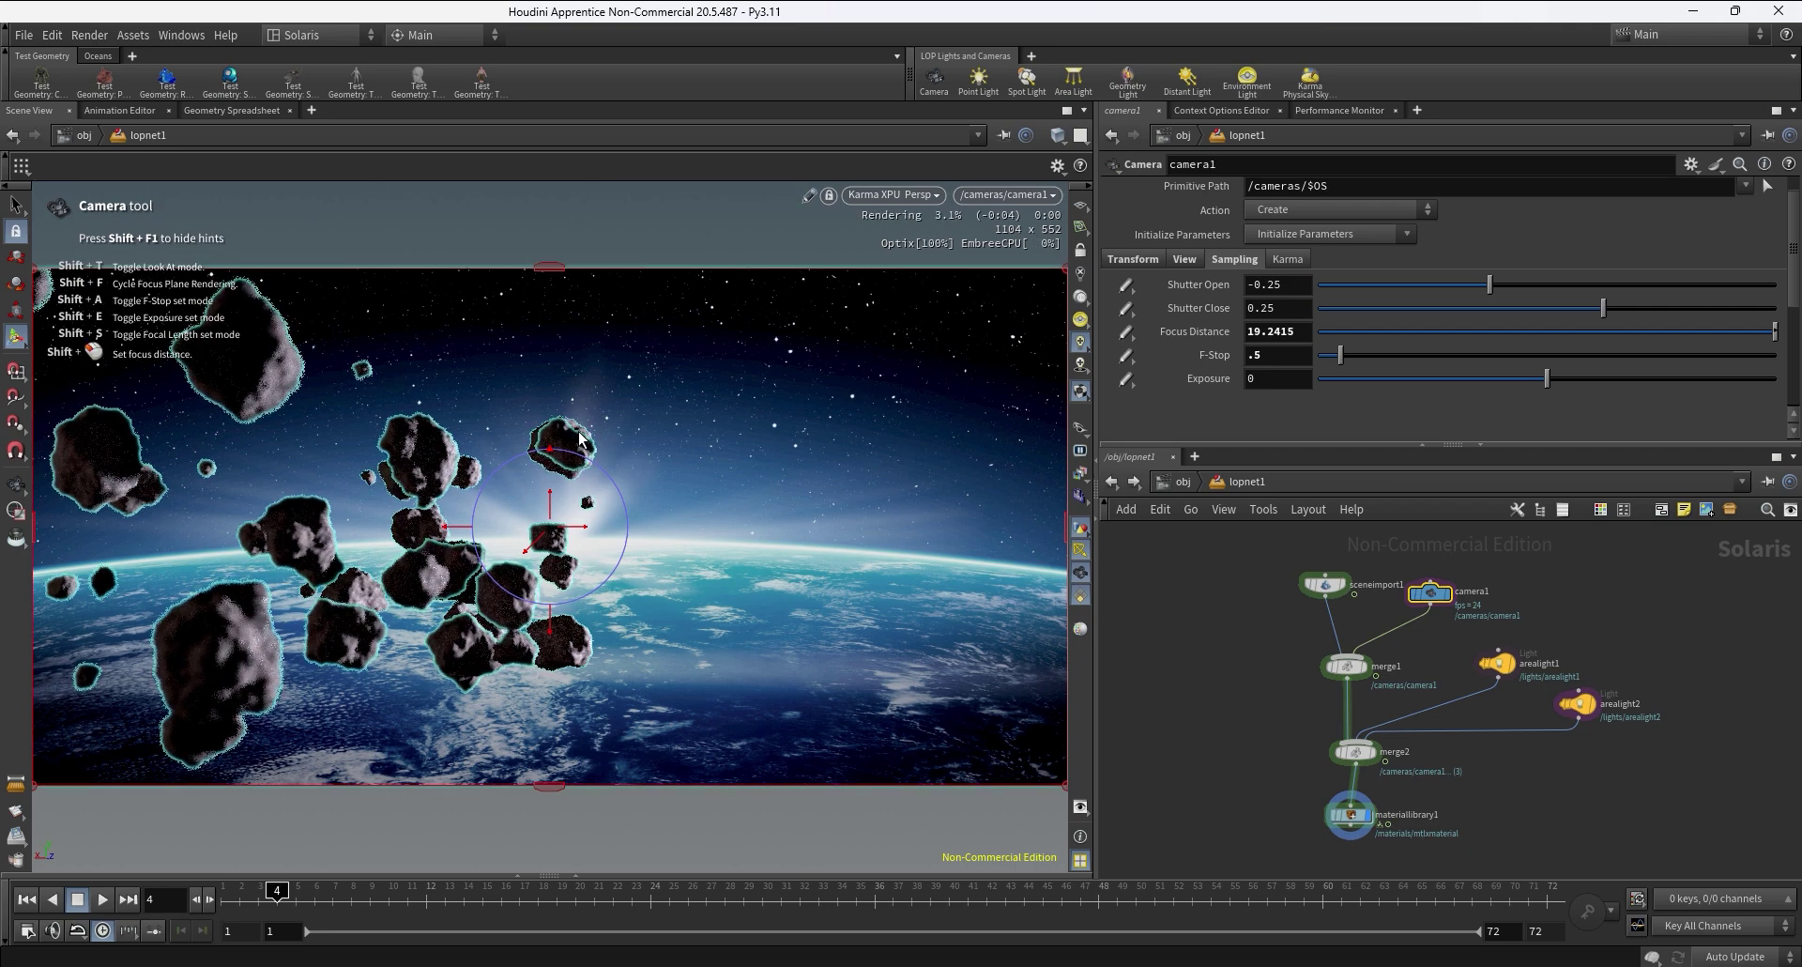
shift+click(606, 460)
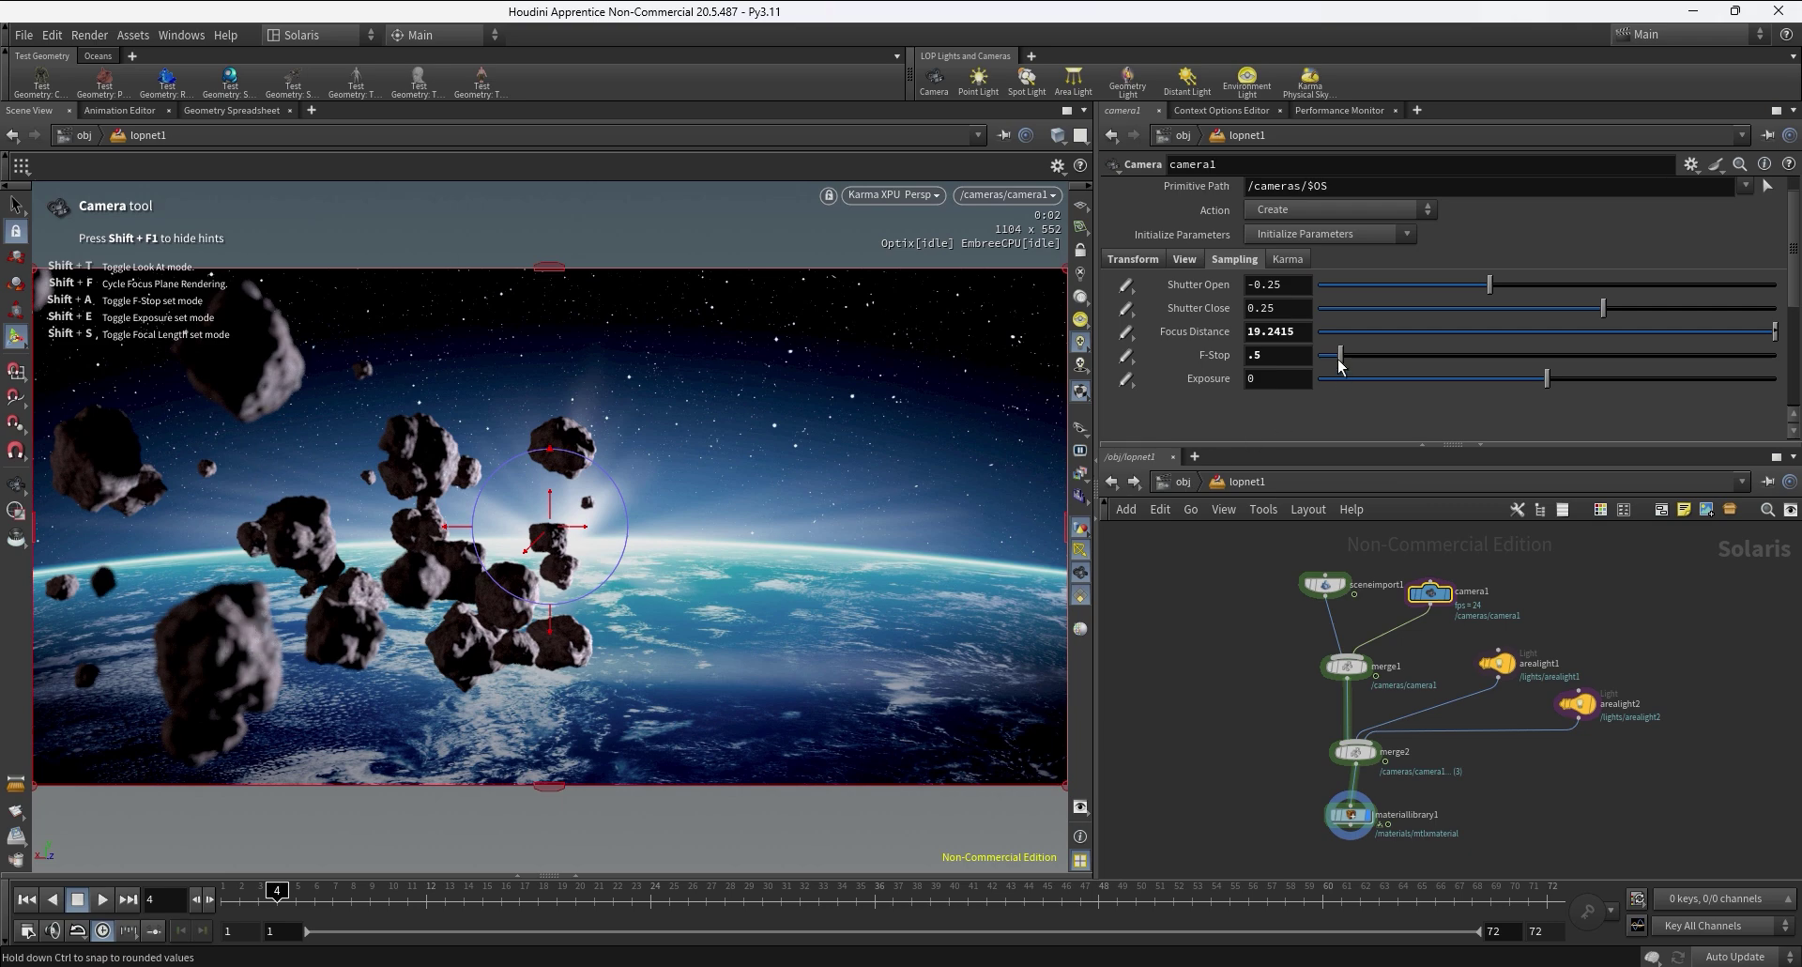
- Try camera1 F-Stop values of 0.08 and 0.53, and return to .5
drag(1339, 359, 1322, 356)
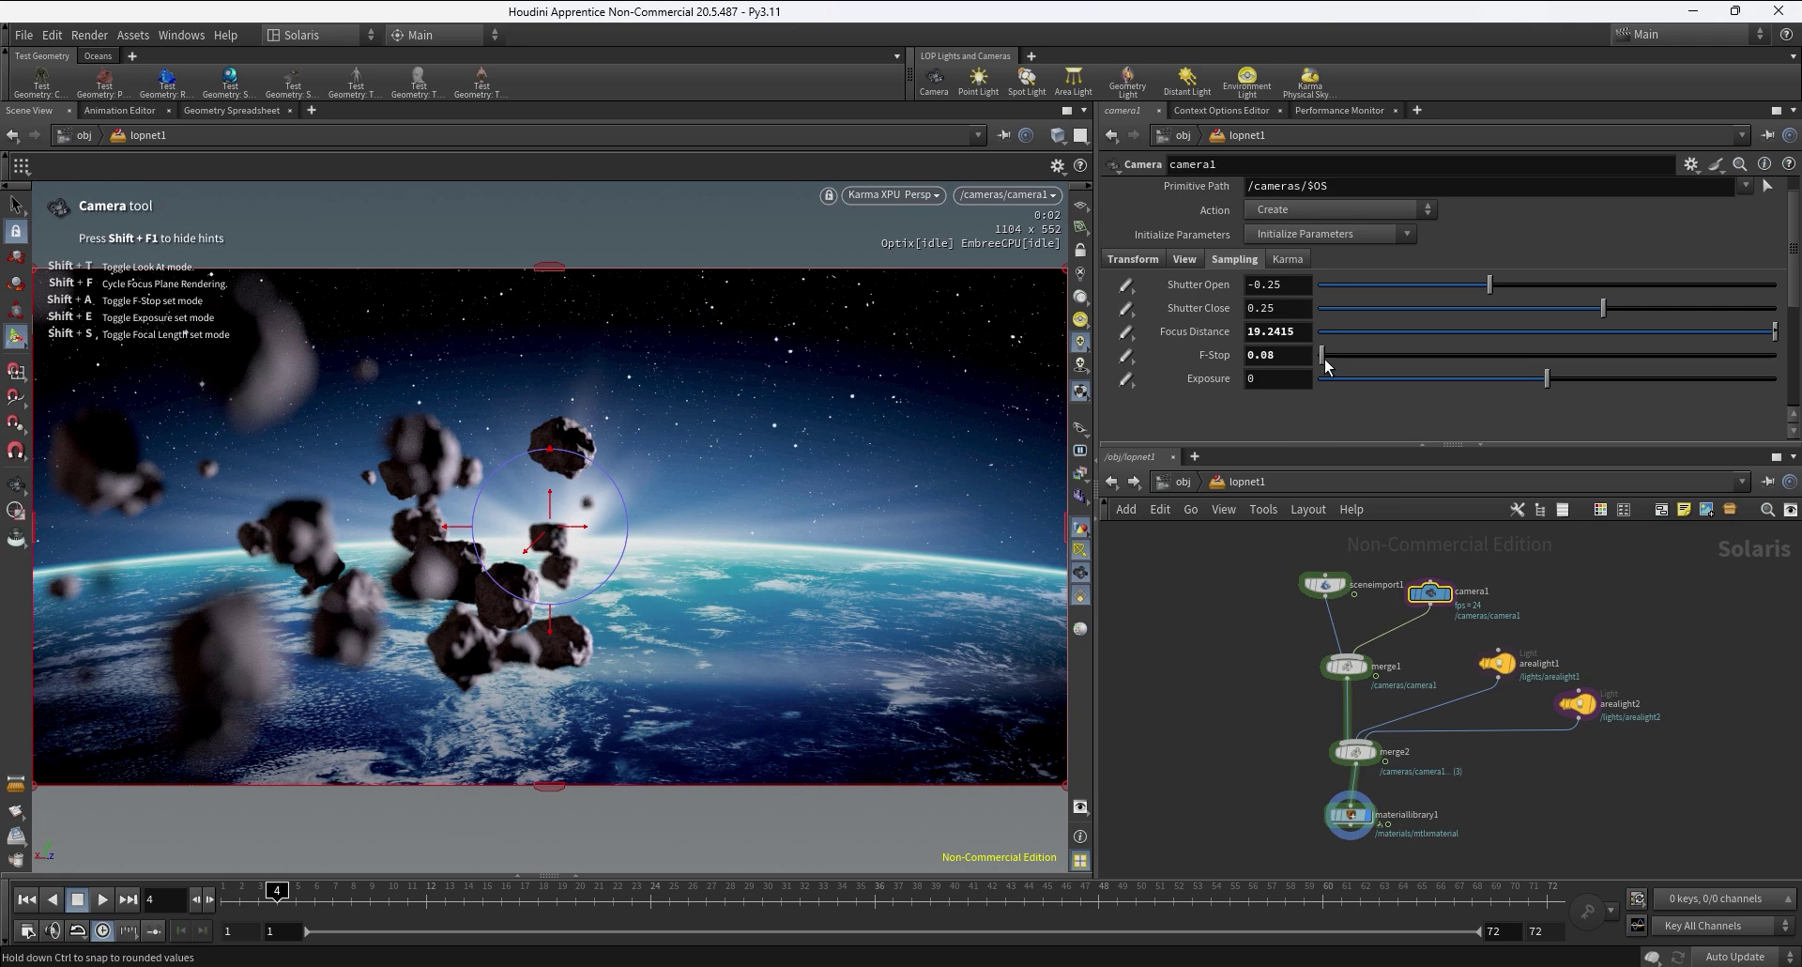
drag(1326, 359, 1343, 361)
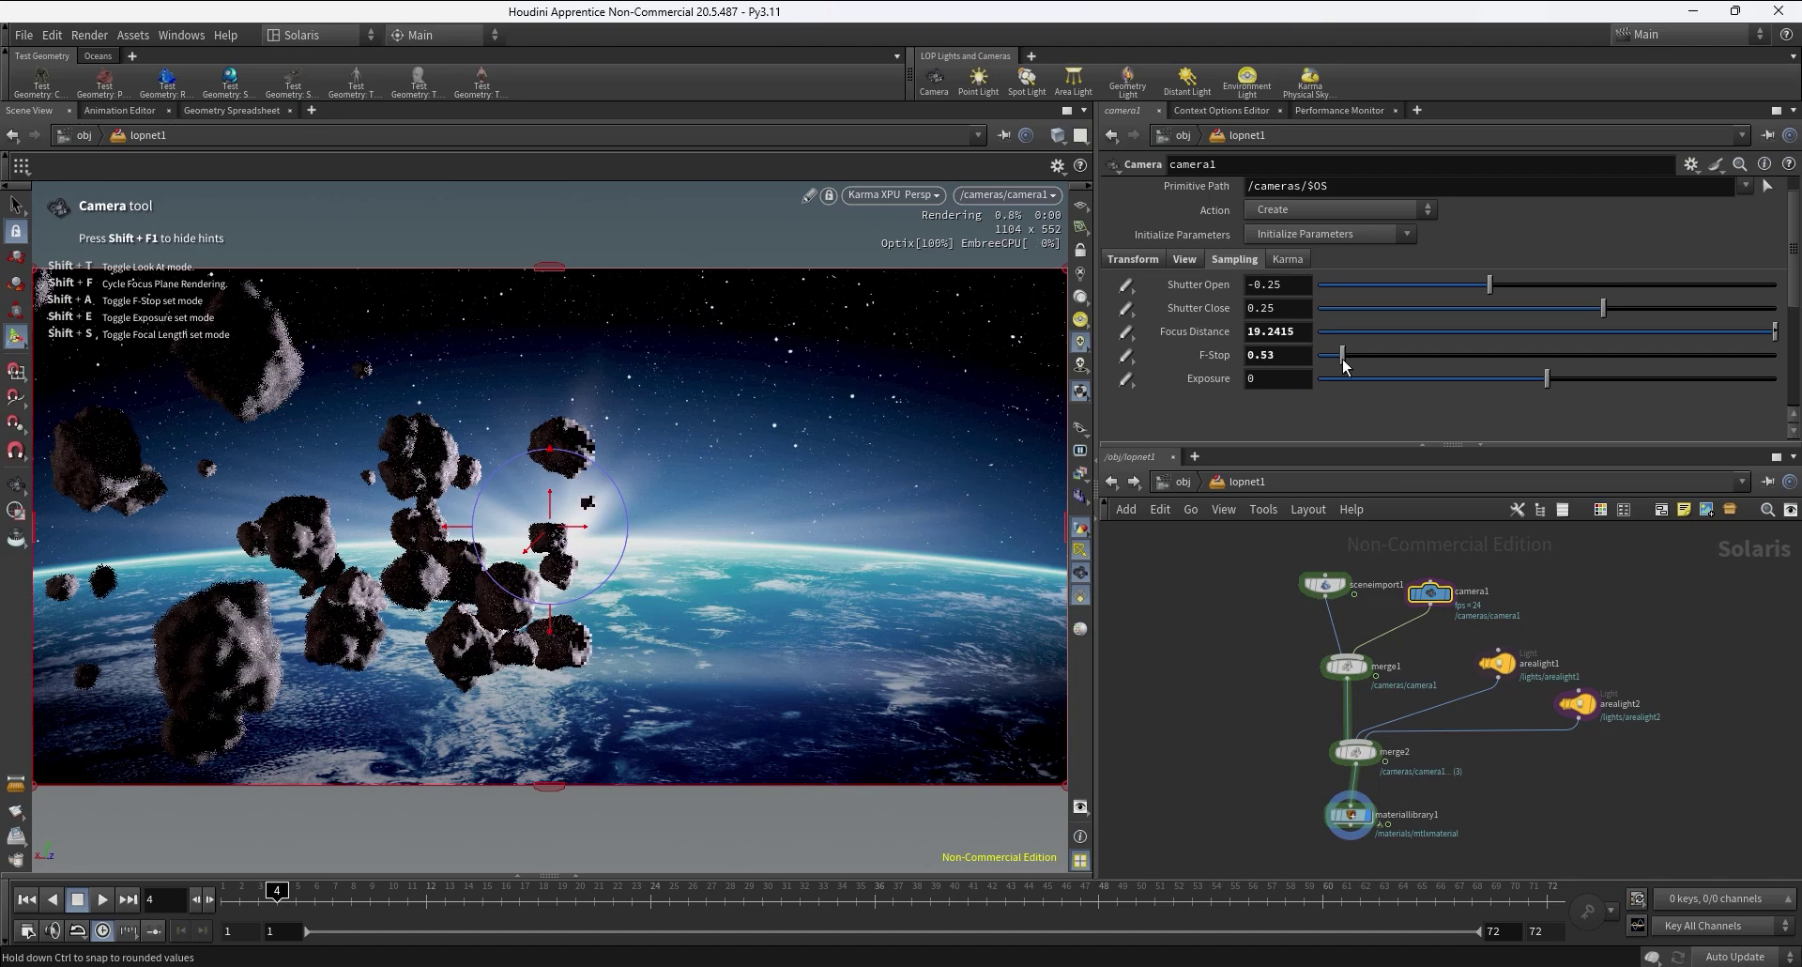
mouse_move(1171, 379)
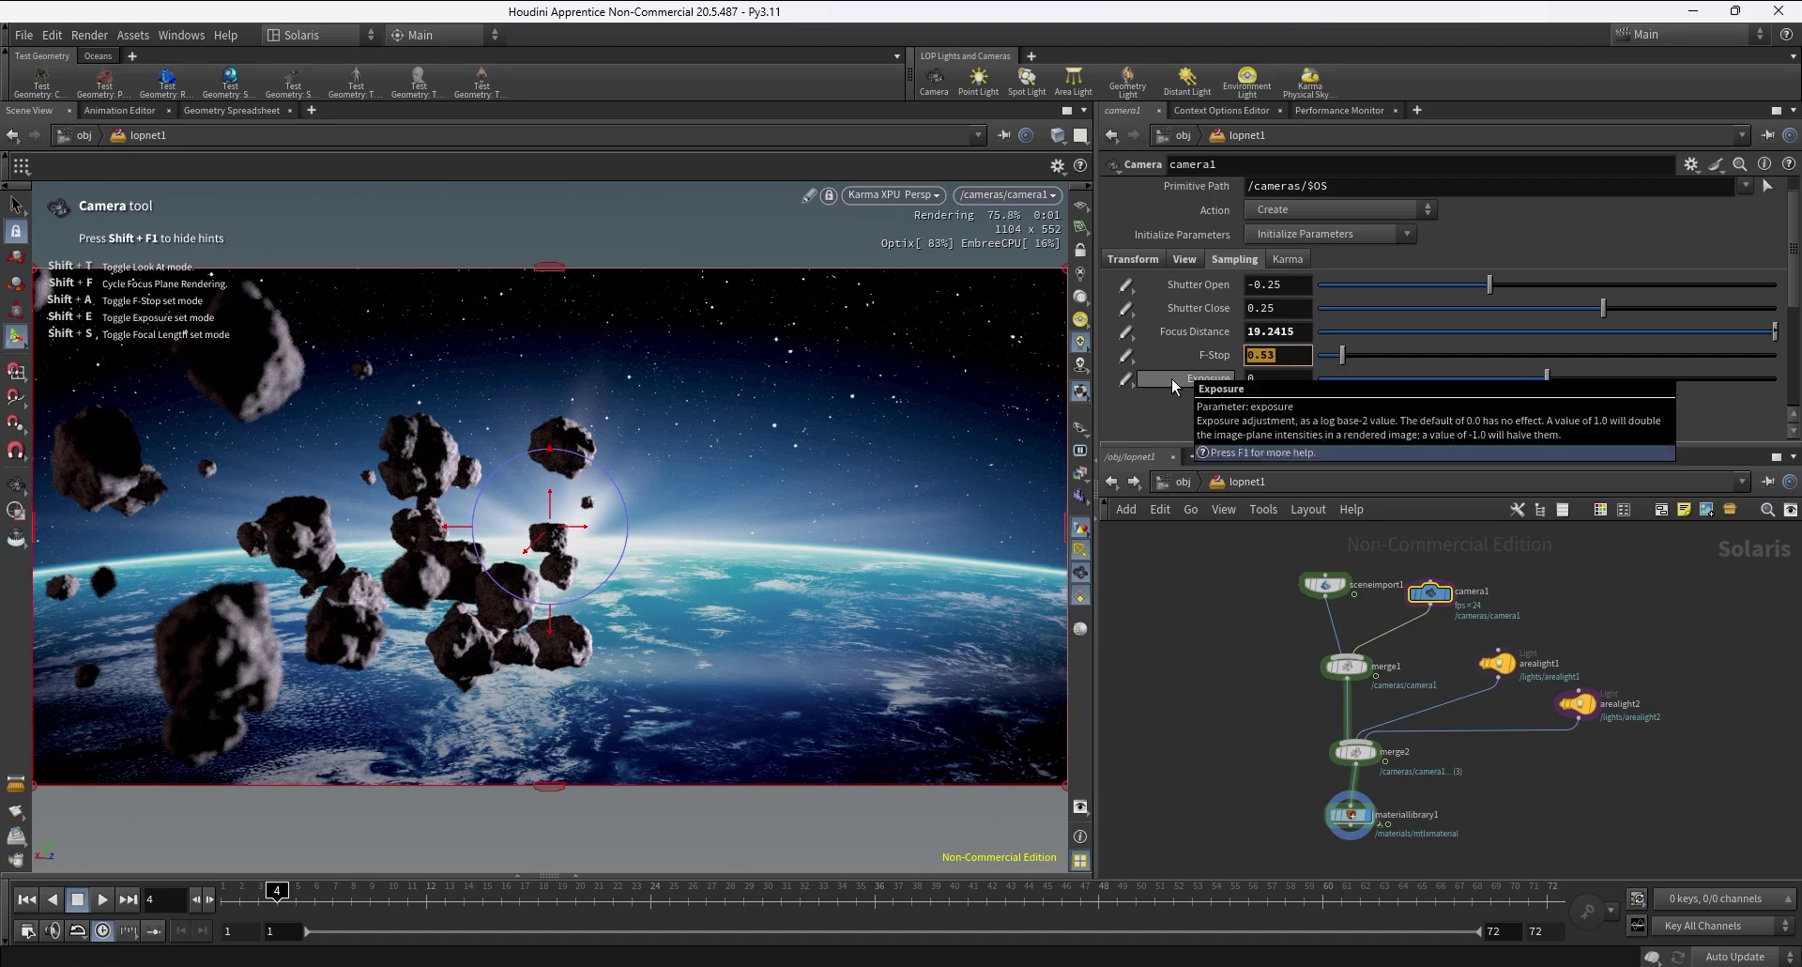
text(.5)
key(Return)
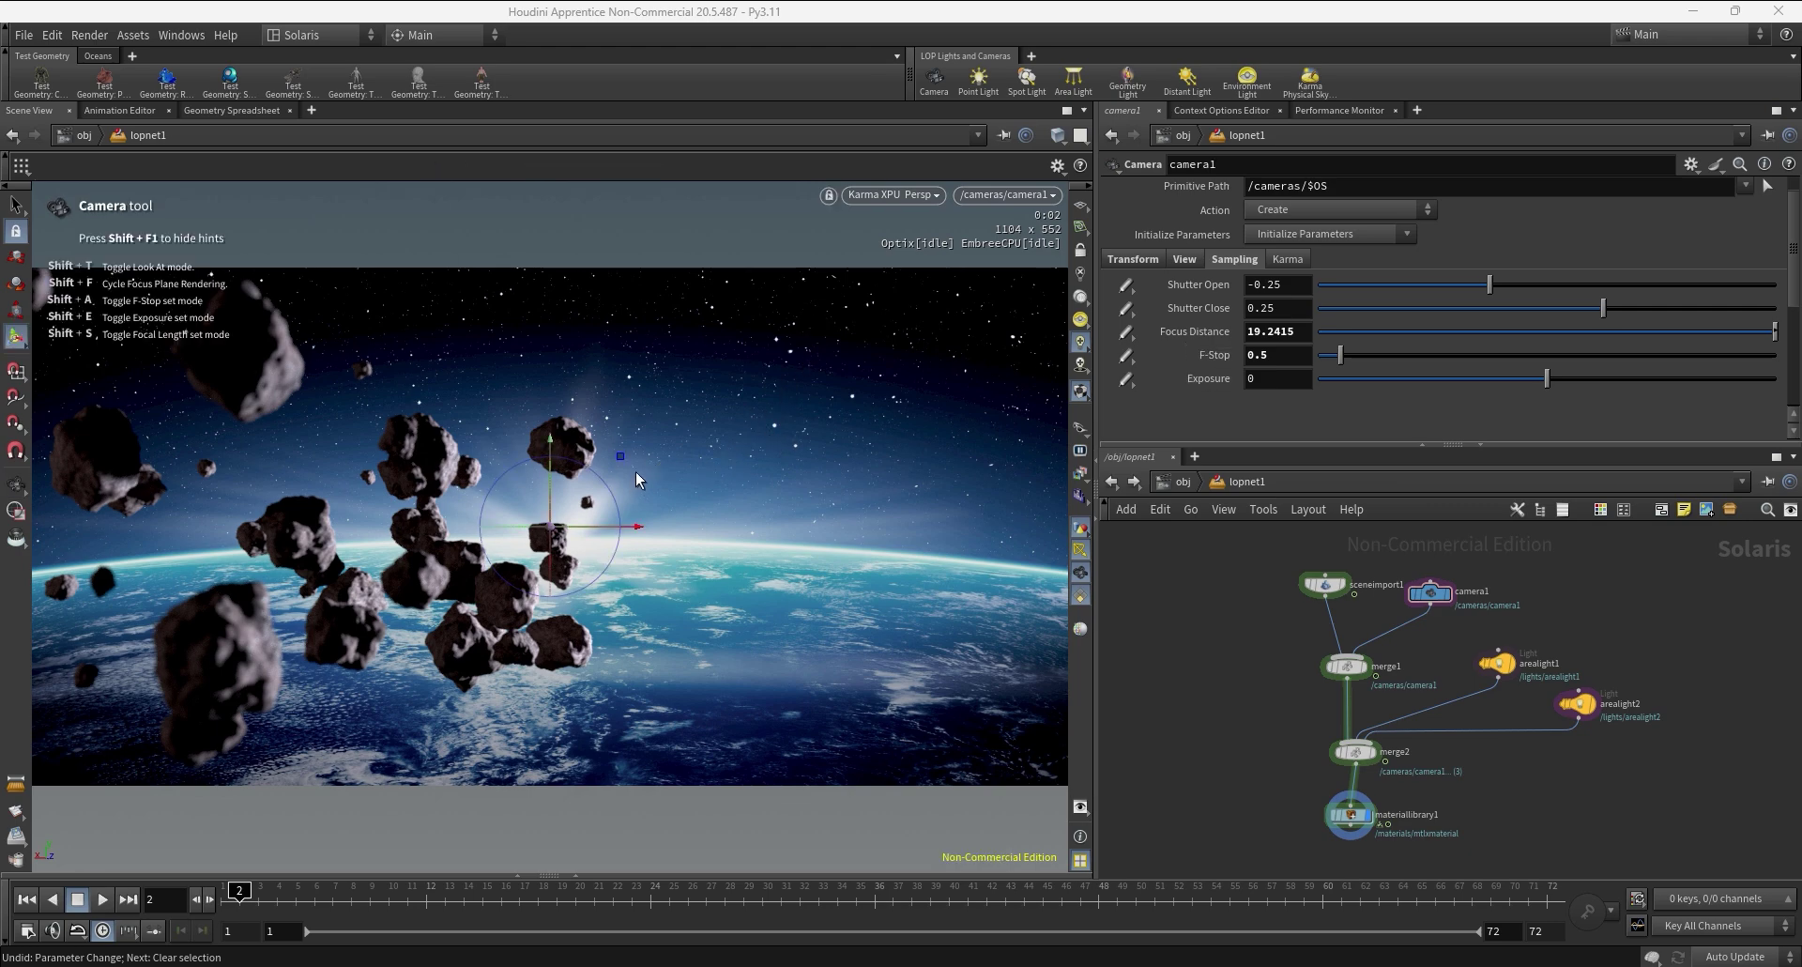
- Leave the camera view and examine from the side where camera1's focus plane cuts through the asteroids
key(Escape)
right_drag(668, 476, 724, 503)
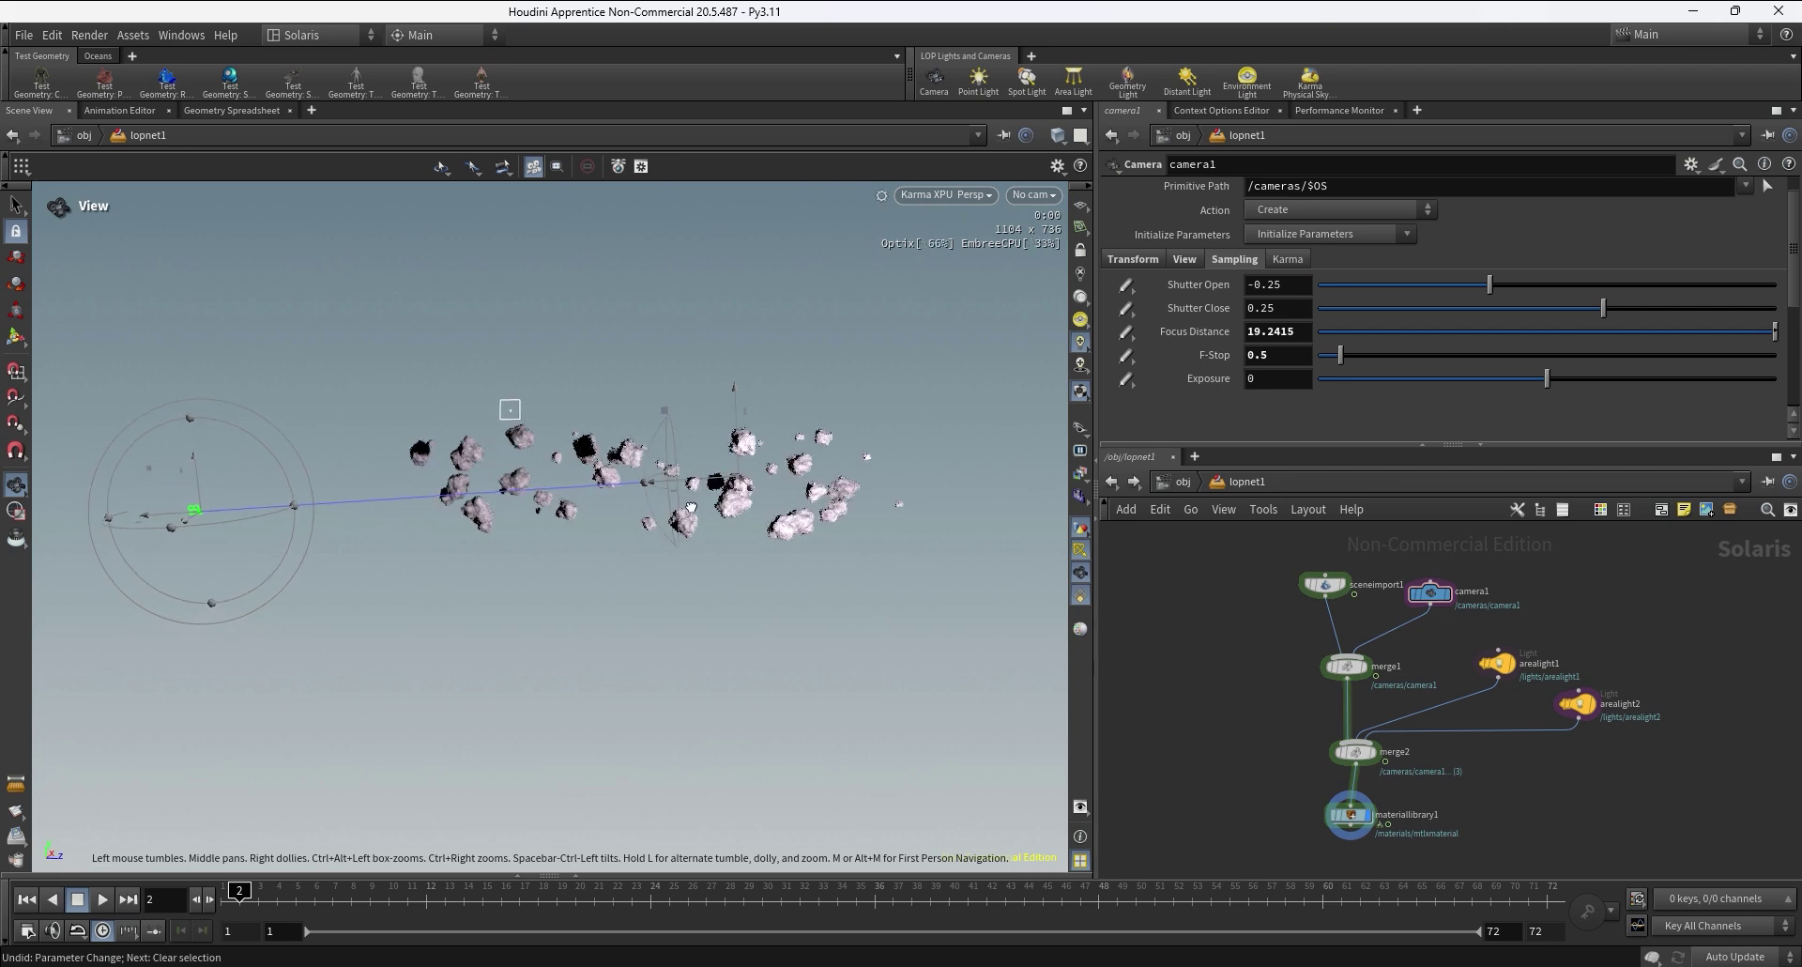
key(Return)
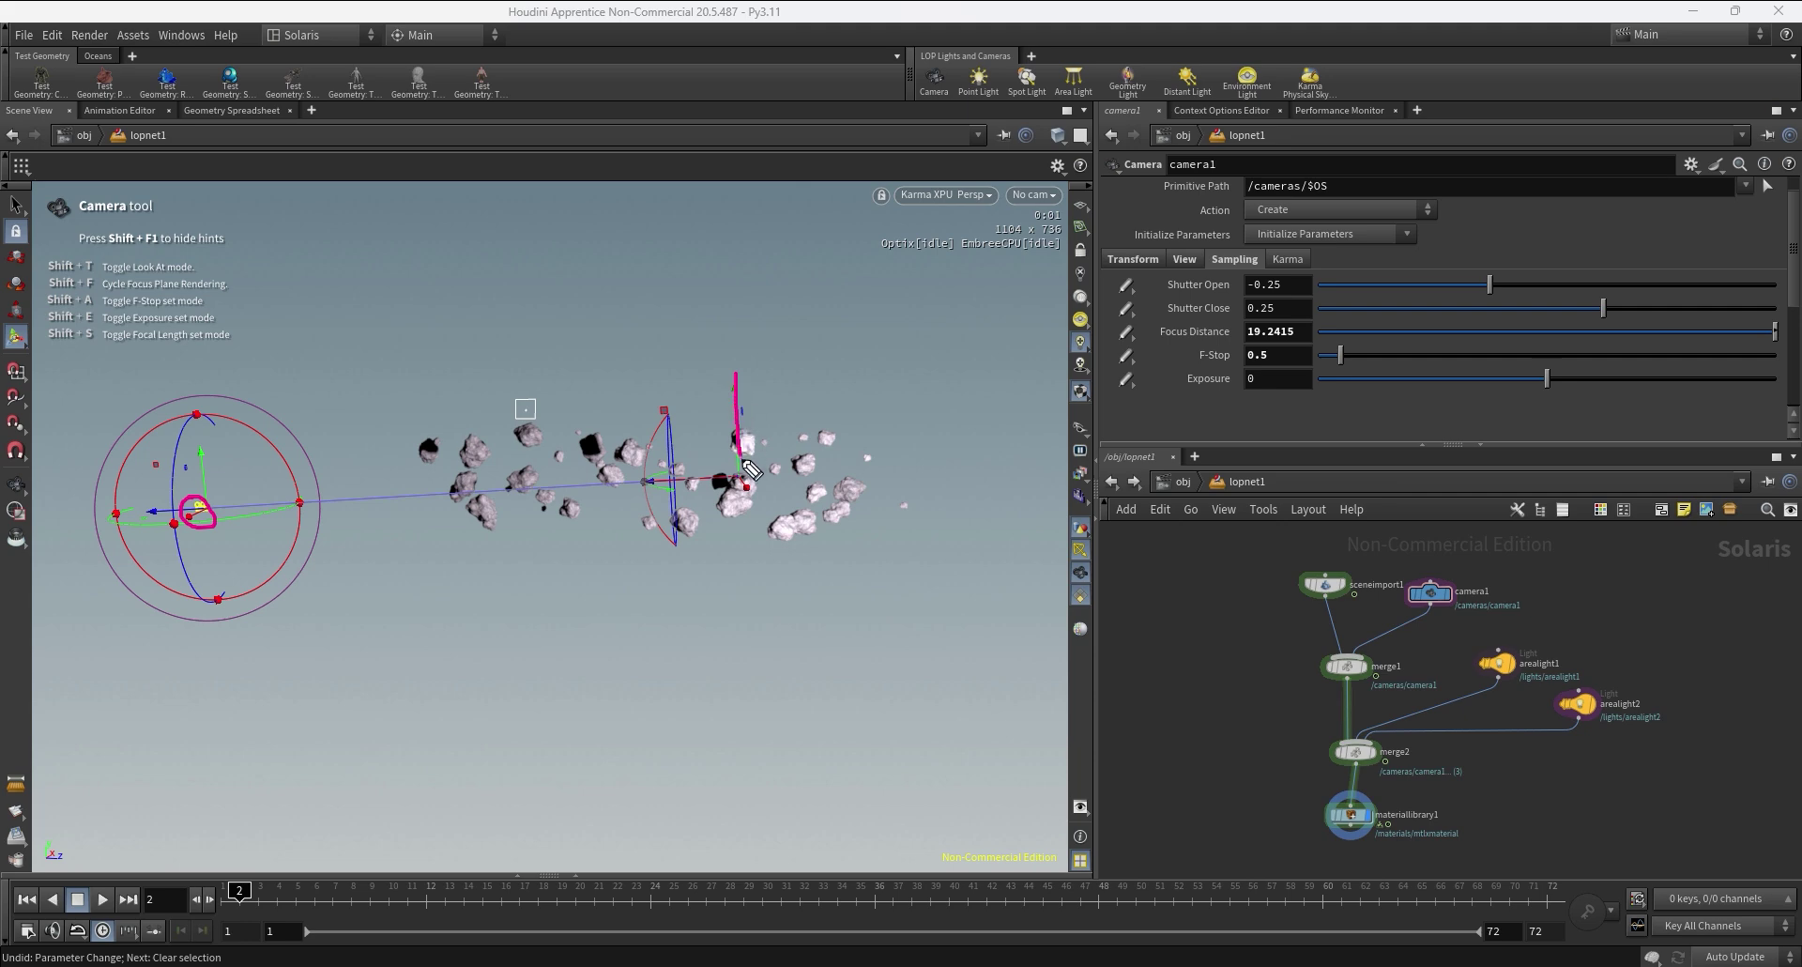
drag(751, 467, 750, 595)
mouse_move(706, 438)
mouse_down()
mouse_move(578, 437)
mouse_move(608, 450)
mouse_up()
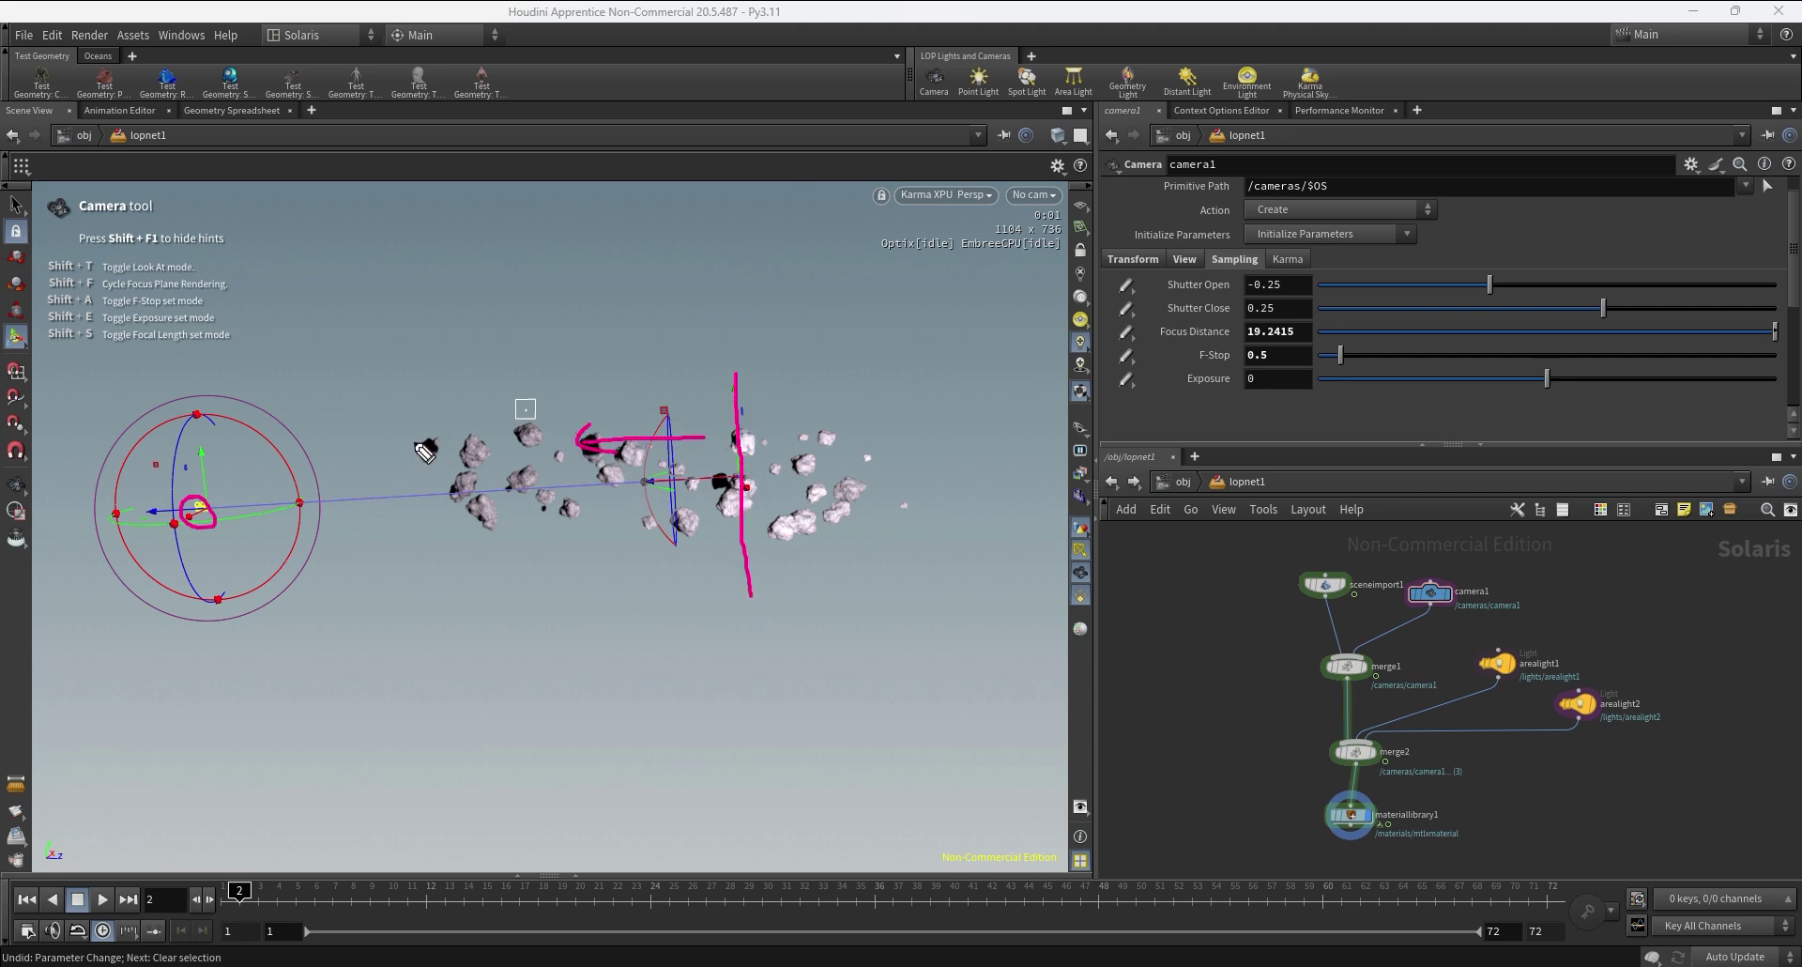
mouse_move(417, 446)
mouse_down()
mouse_move(465, 474)
mouse_move(492, 476)
mouse_move(530, 434)
mouse_move(560, 437)
mouse_move(567, 498)
mouse_move(625, 460)
mouse_up()
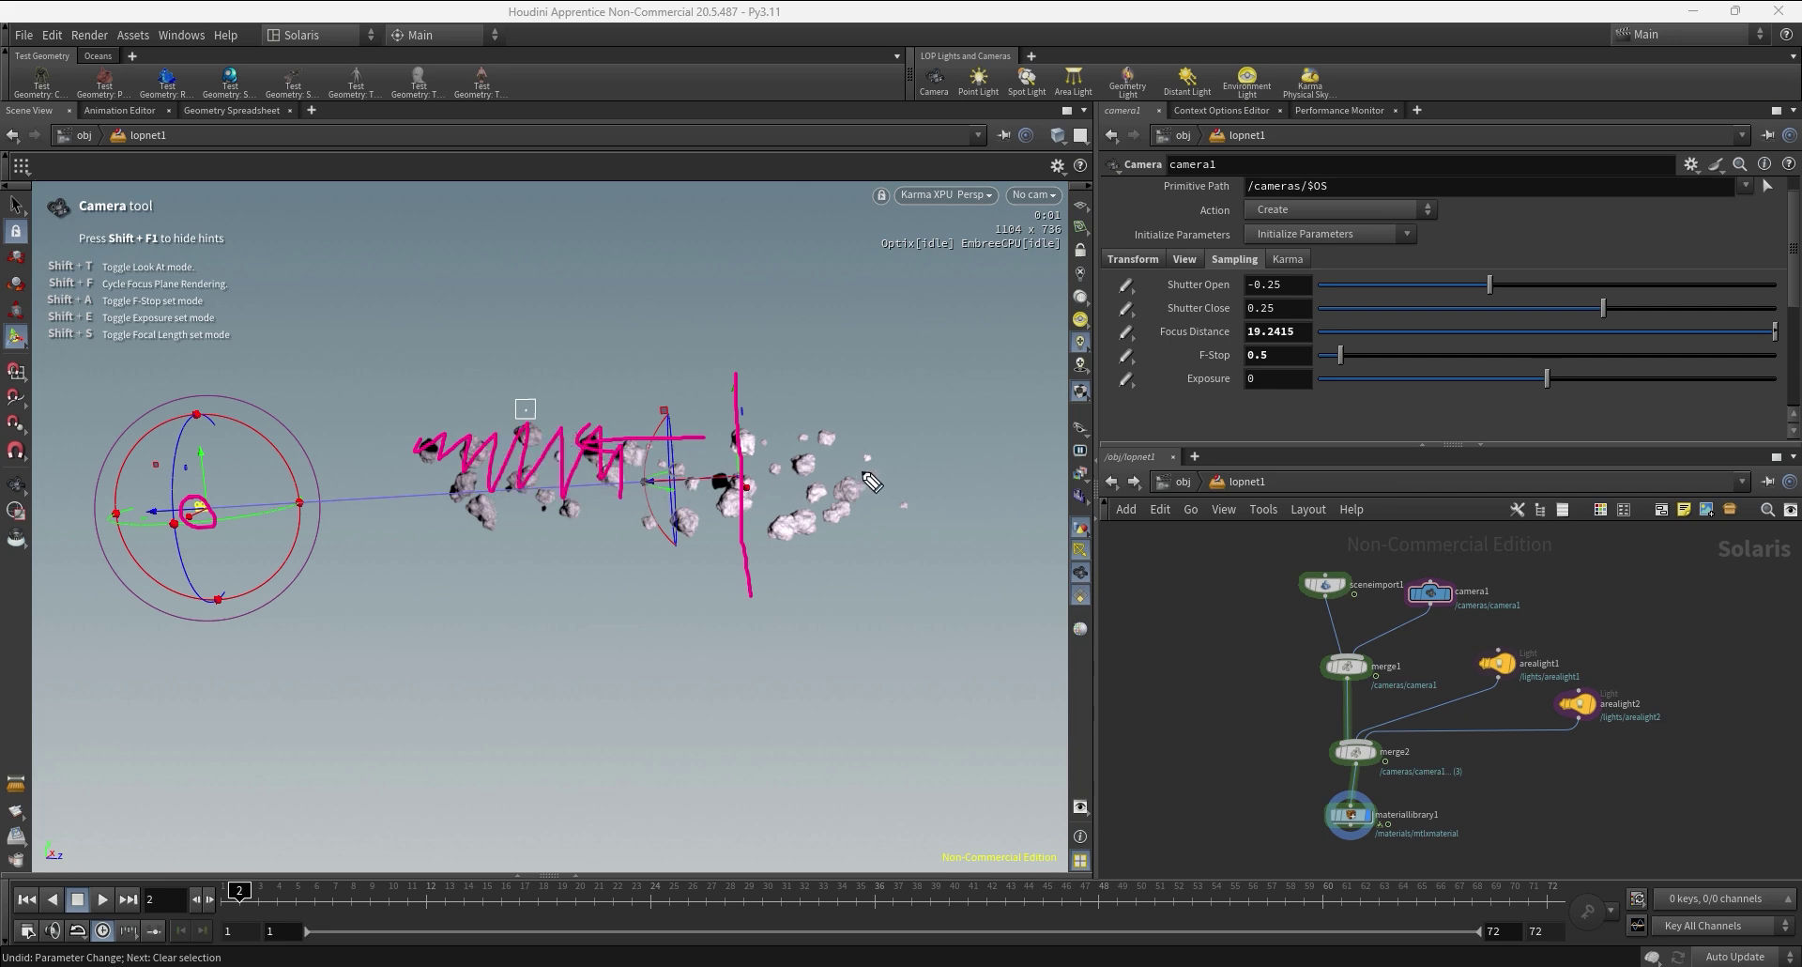
mouse_move(1282, 354)
mouse_down()
mouse_move(1239, 337)
mouse_move(1202, 377)
mouse_move(1281, 356)
mouse_up()
mouse_move(793, 428)
mouse_down()
mouse_move(951, 422)
mouse_move(901, 480)
mouse_move(928, 483)
mouse_up()
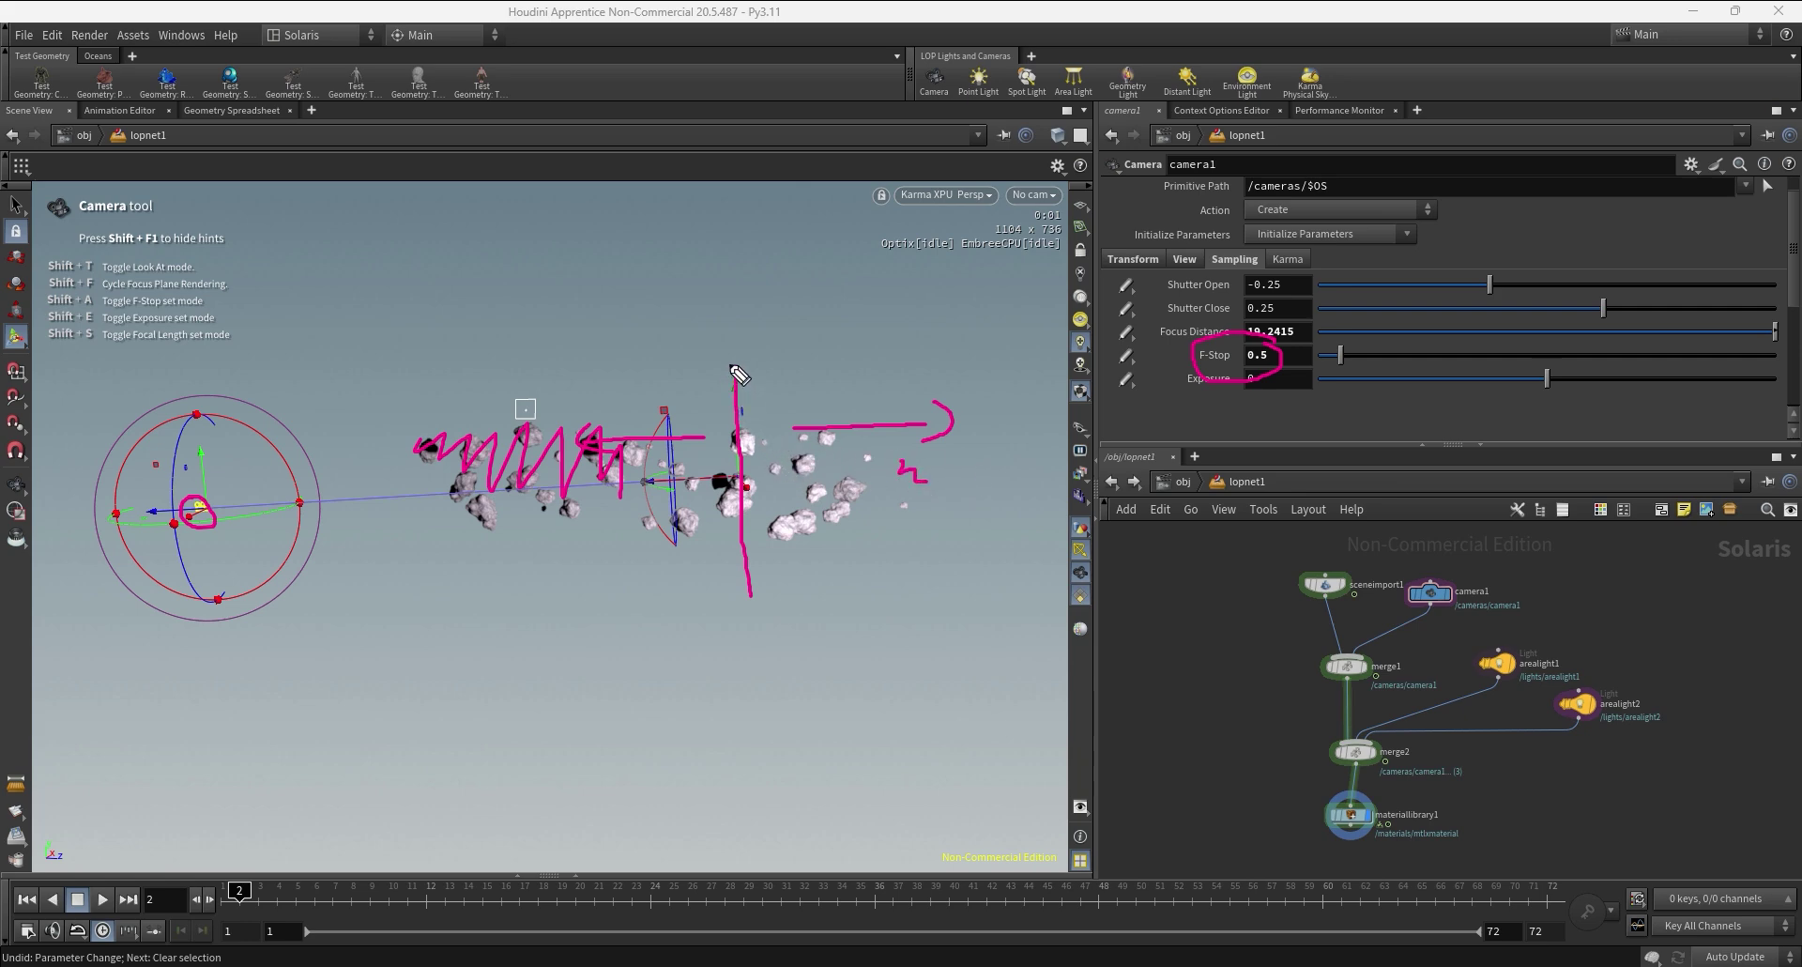
drag(737, 346, 755, 615)
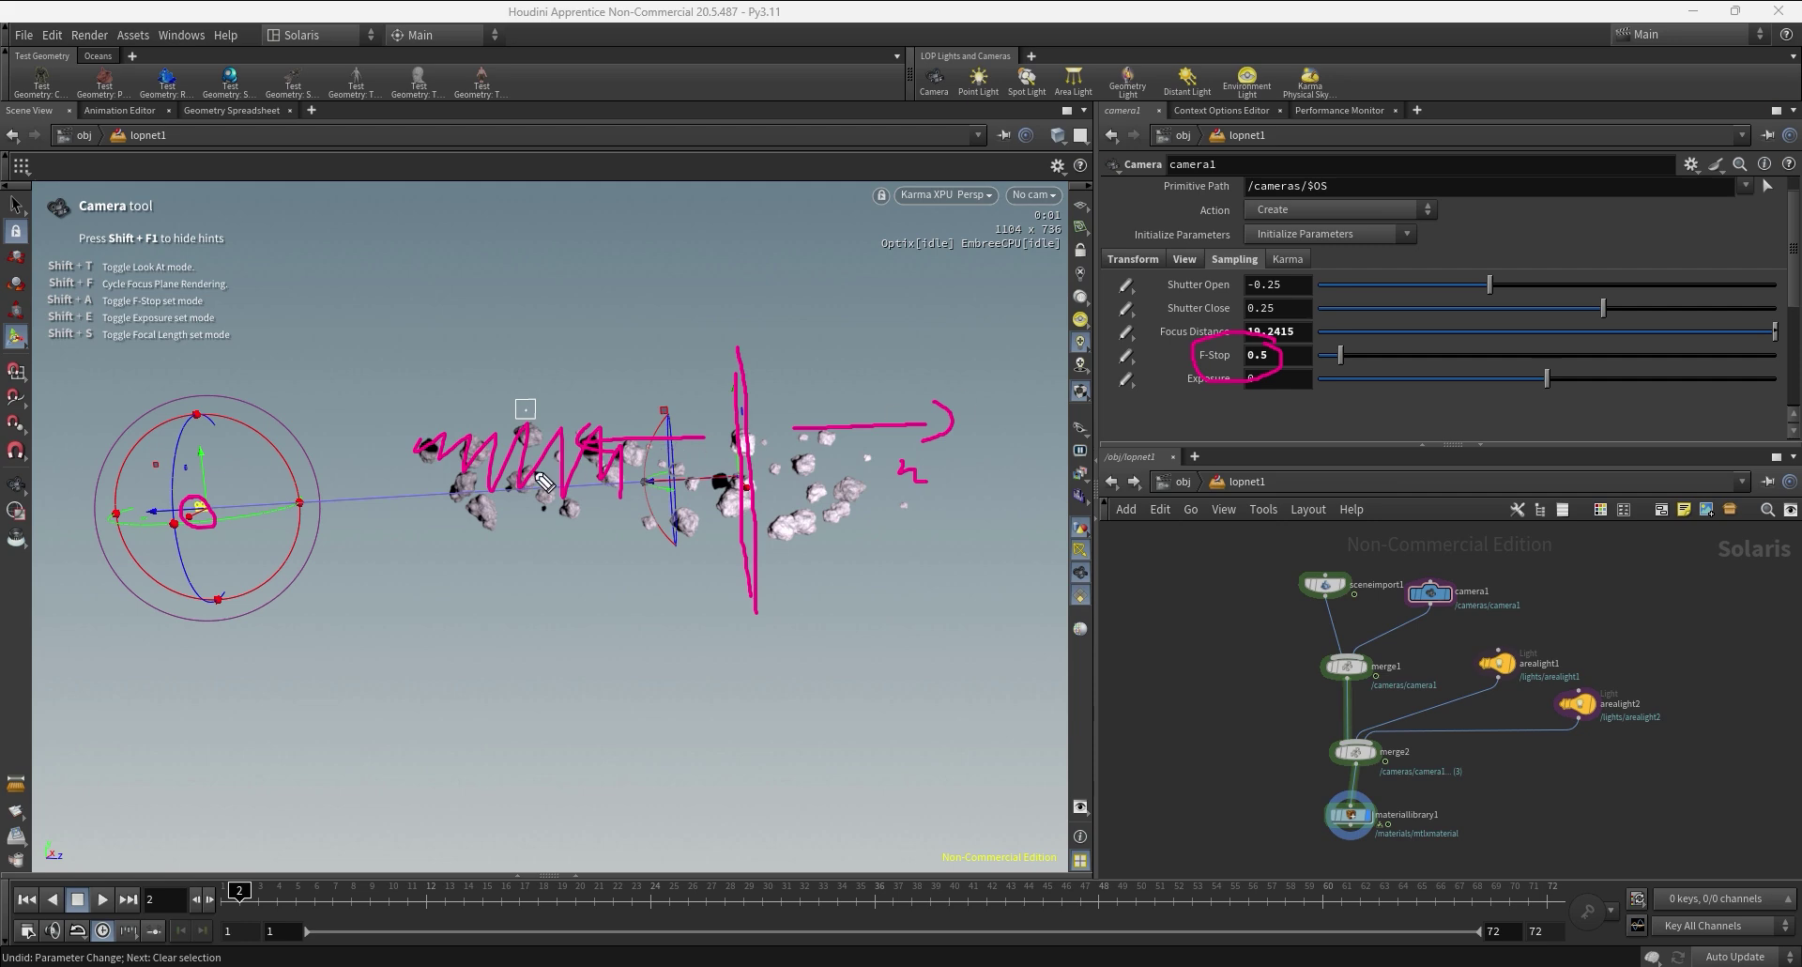
drag(475, 381, 475, 566)
mouse_move(610, 462)
mouse_down()
mouse_move(846, 454)
mouse_move(813, 489)
mouse_up()
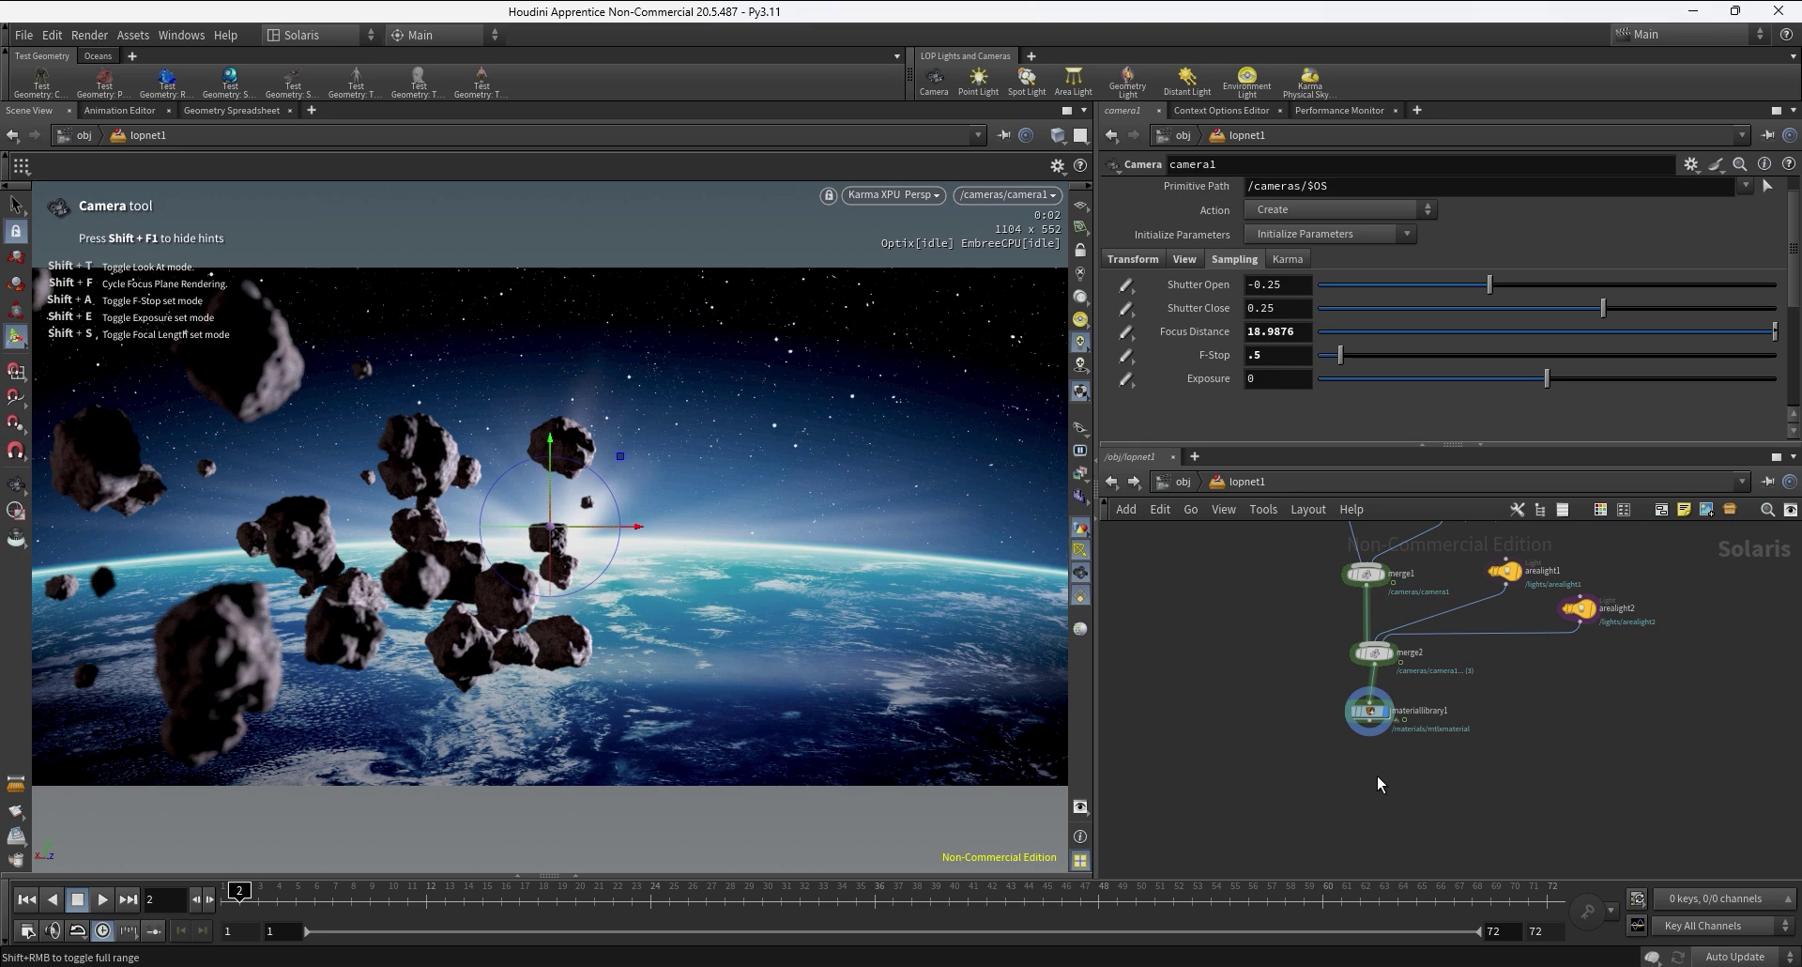
- Add a Karma Render Settings node after materiallibrary1 and make it the displayed node
key(Tab)
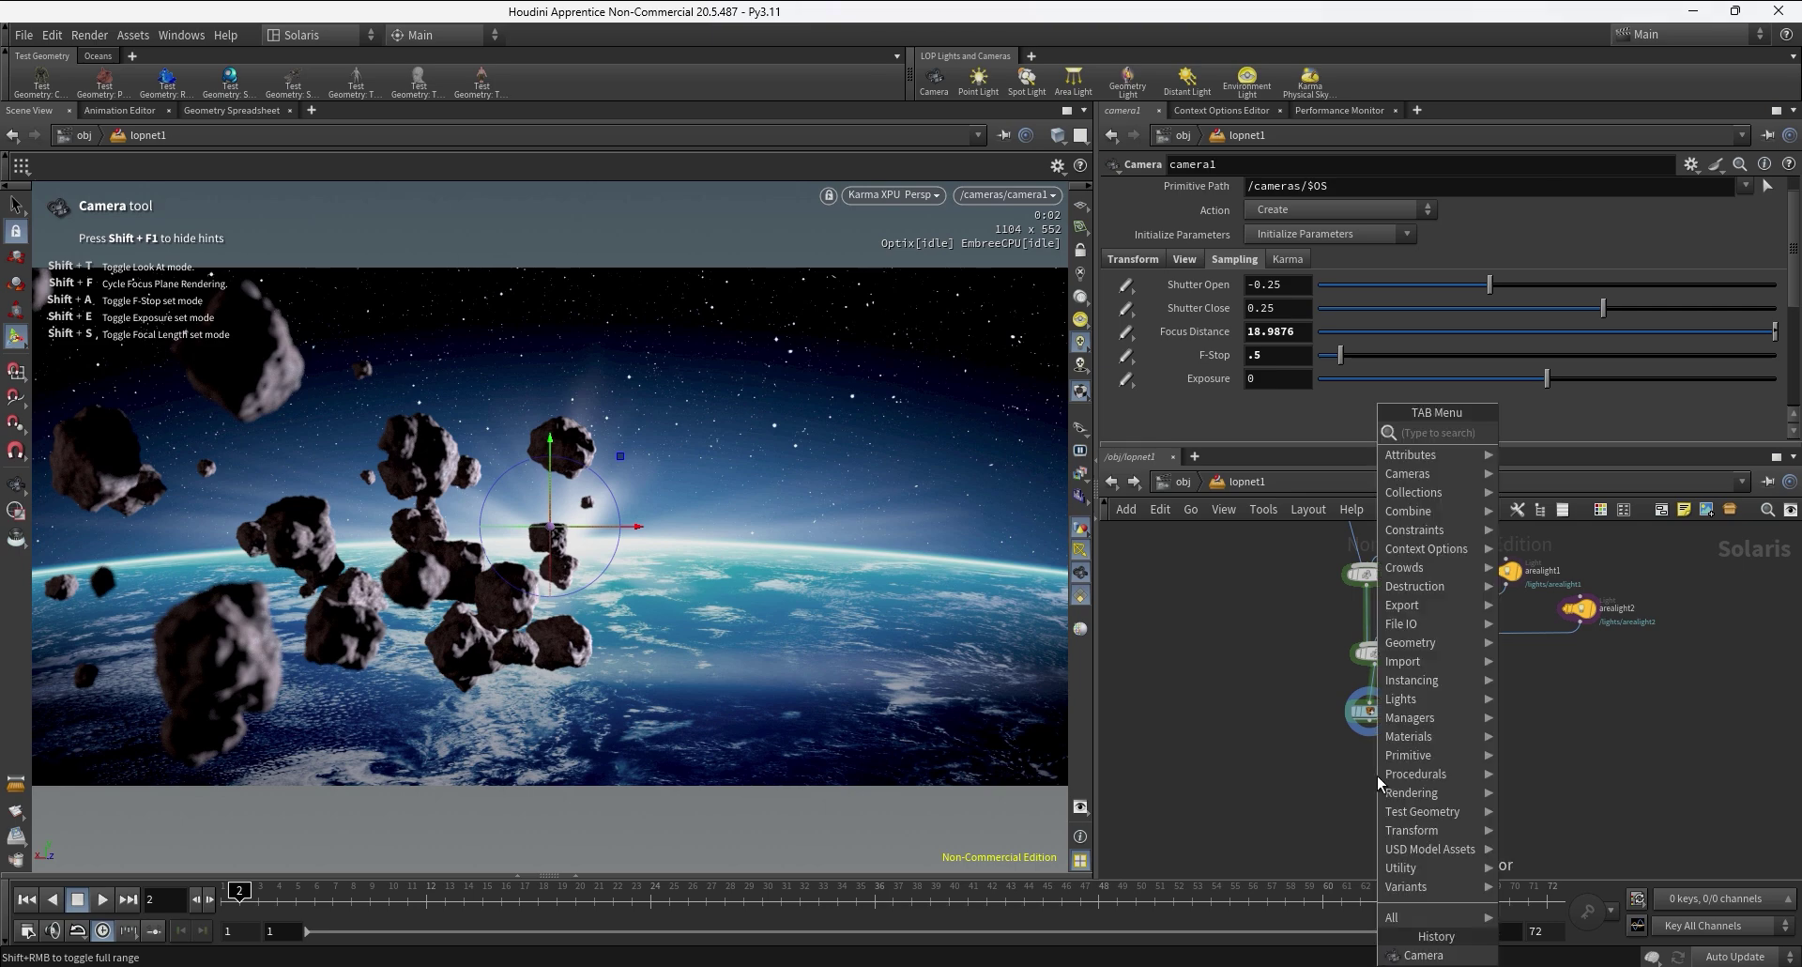
text(karma)
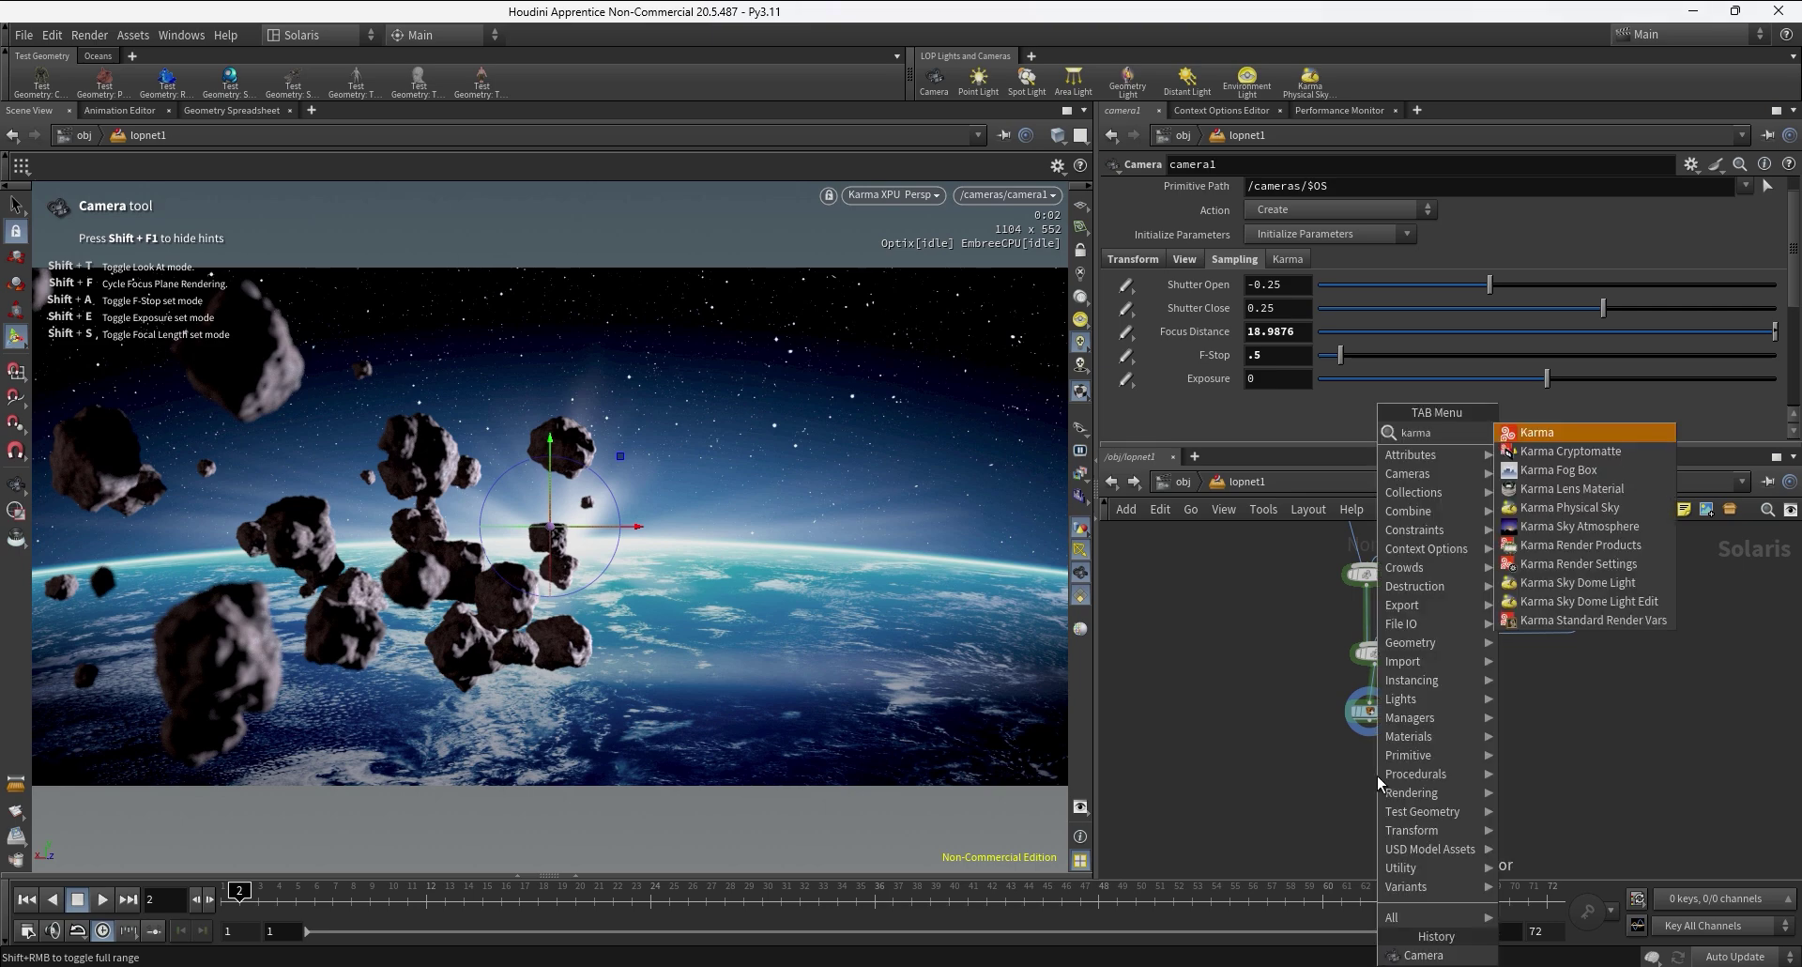
key(Down)
key(Down)
key(Down)
key(Down)
key(Down)
key(Down)
key(Down)
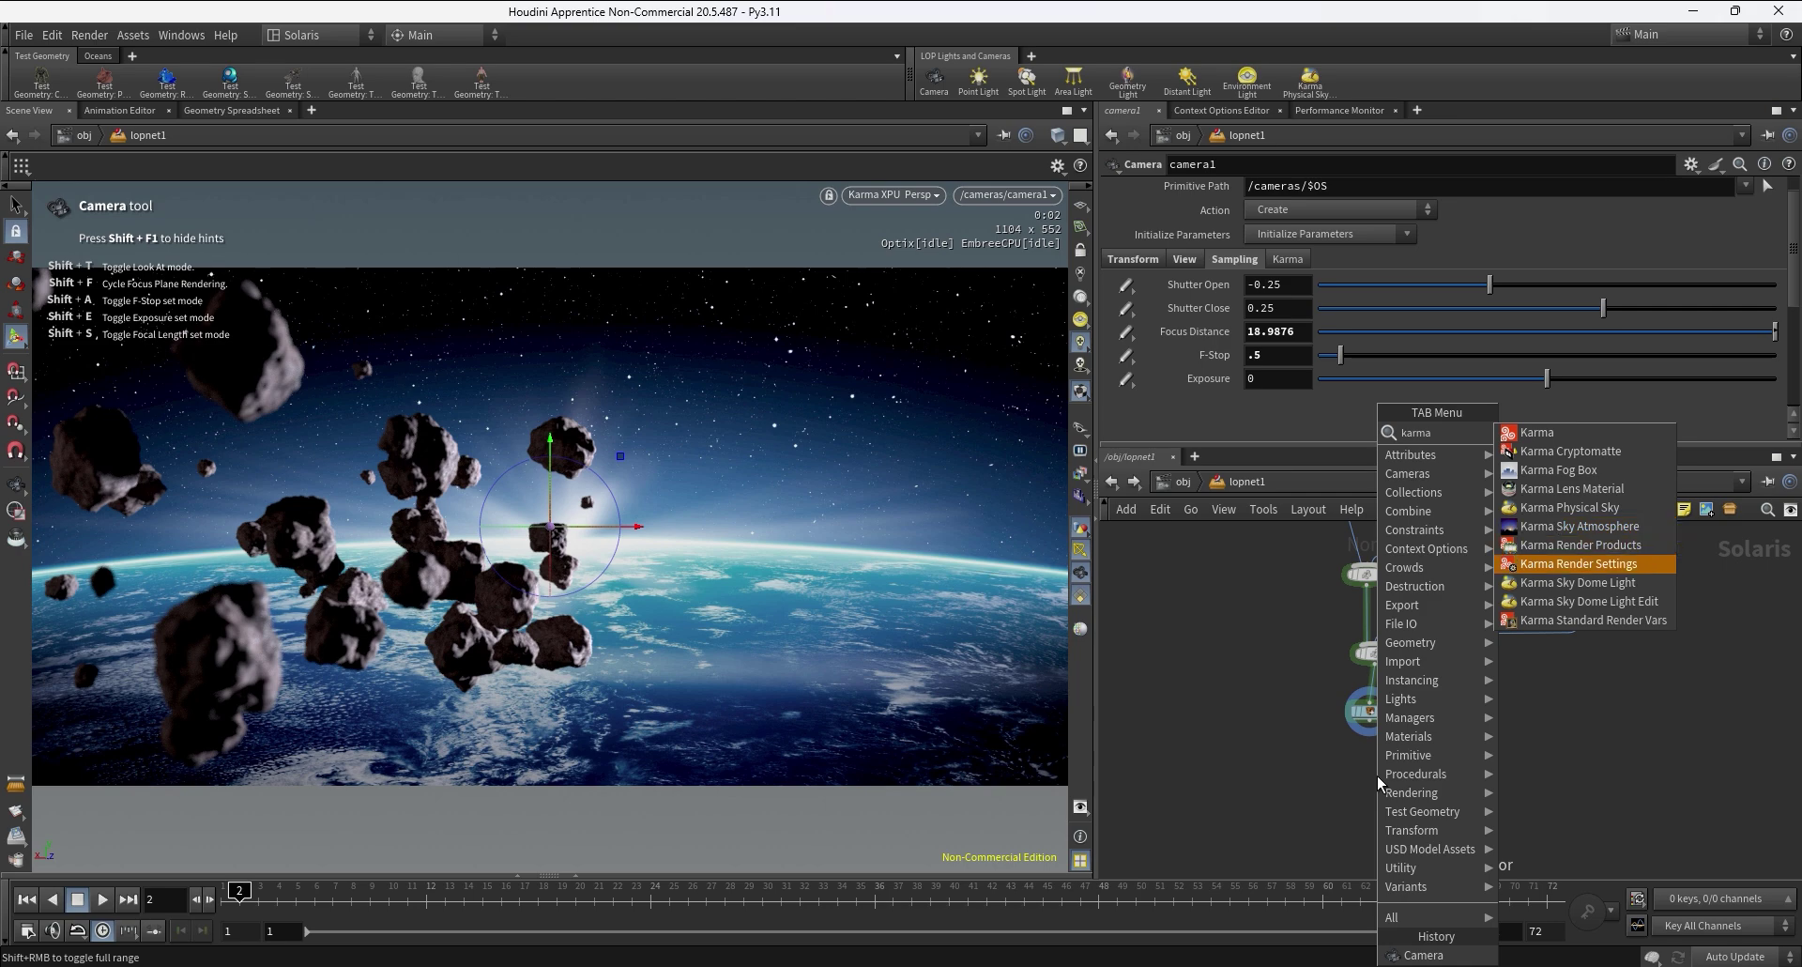
key(Return)
click(1378, 782)
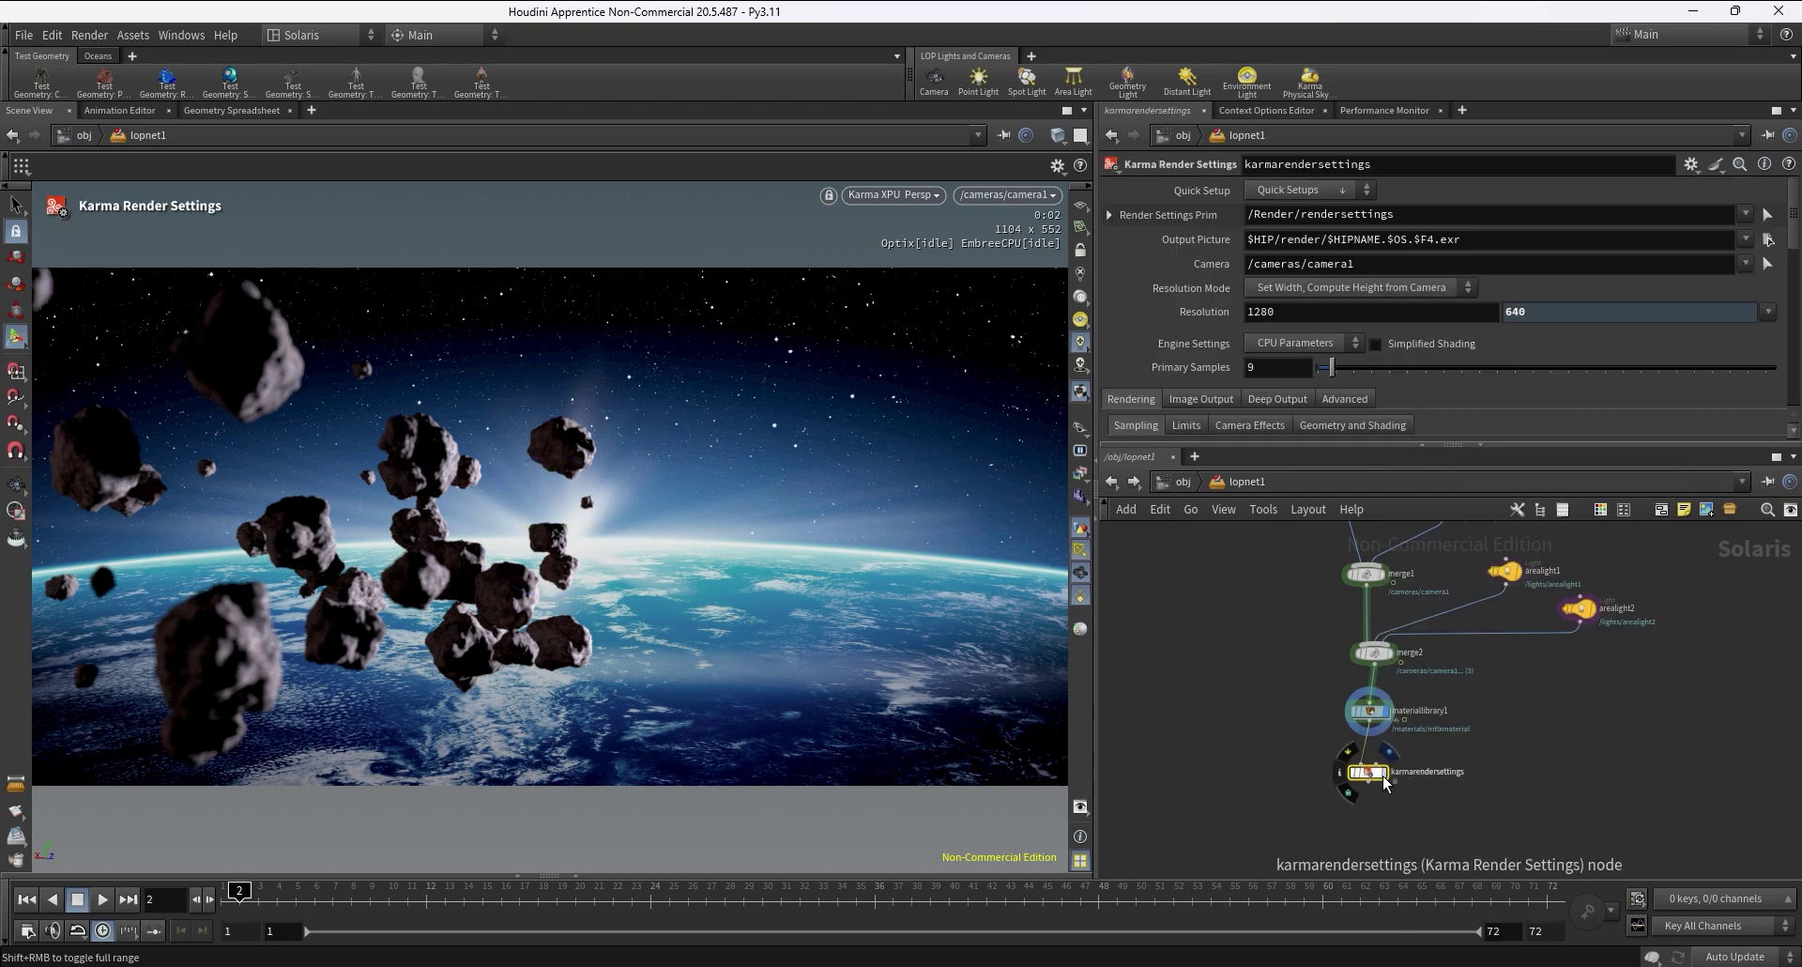
click(1386, 777)
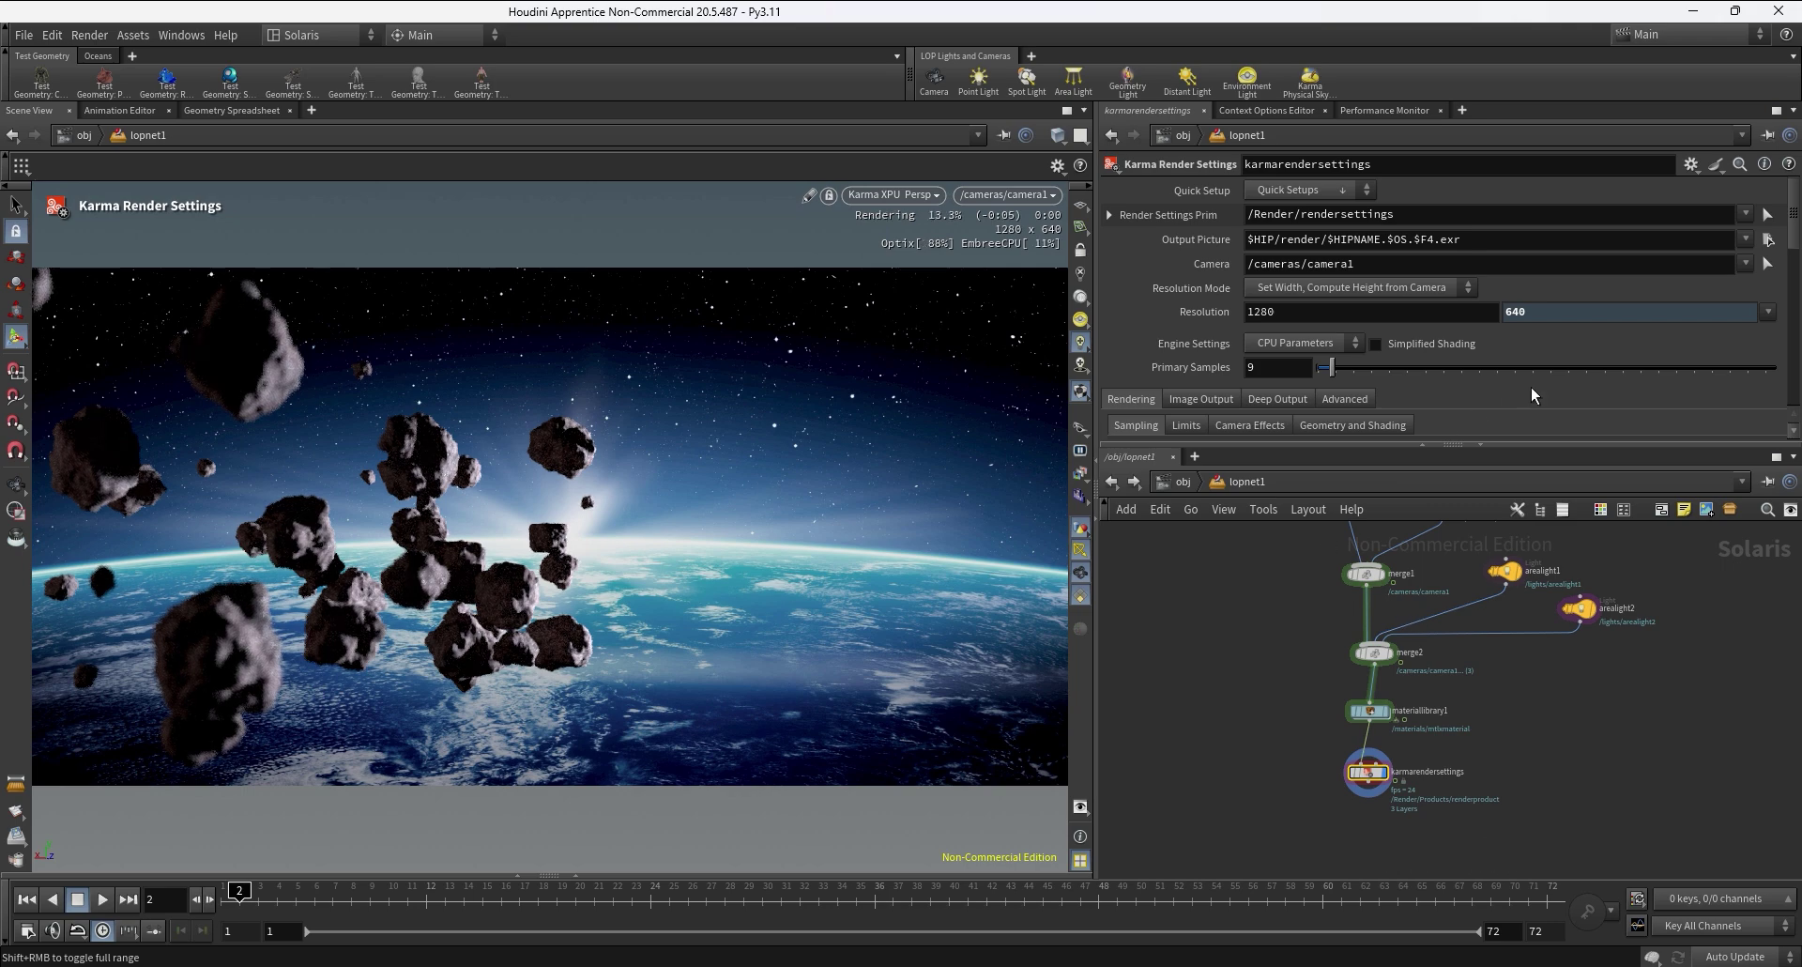
- Compare the render with Enable Depth of Field off and on in the camera effects of karmarendersettings, leaving it on
scroll(1784, 258, down, 3)
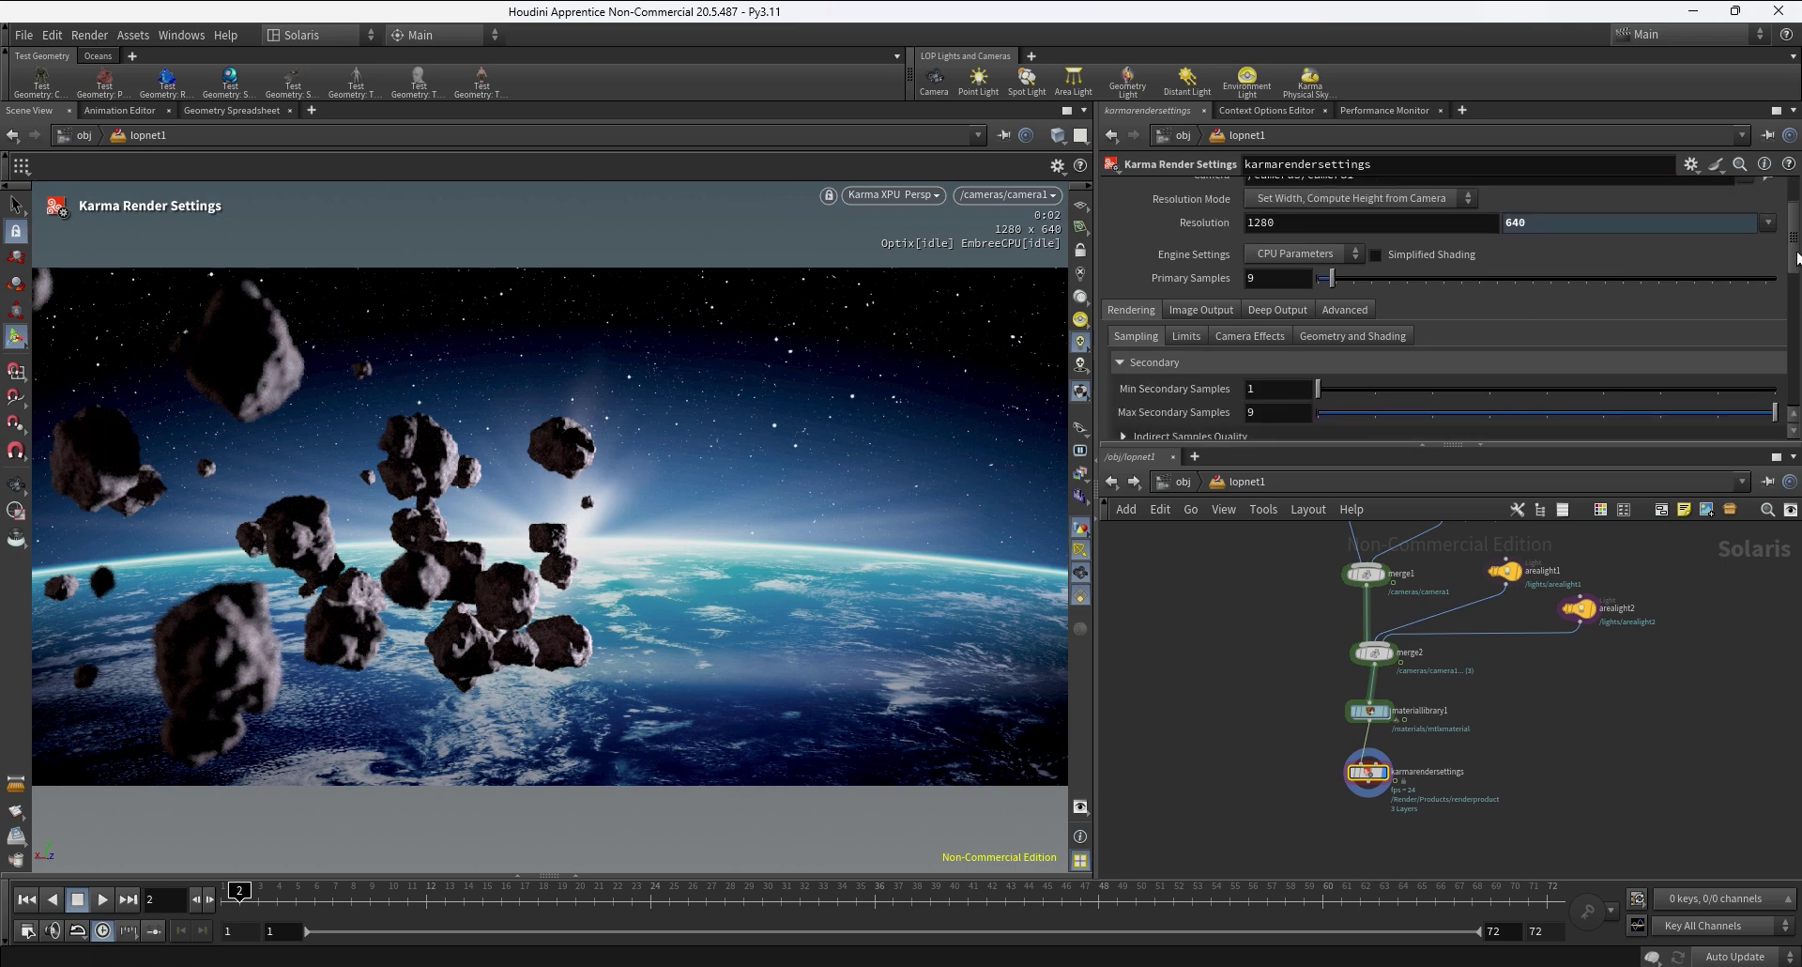
click(1253, 339)
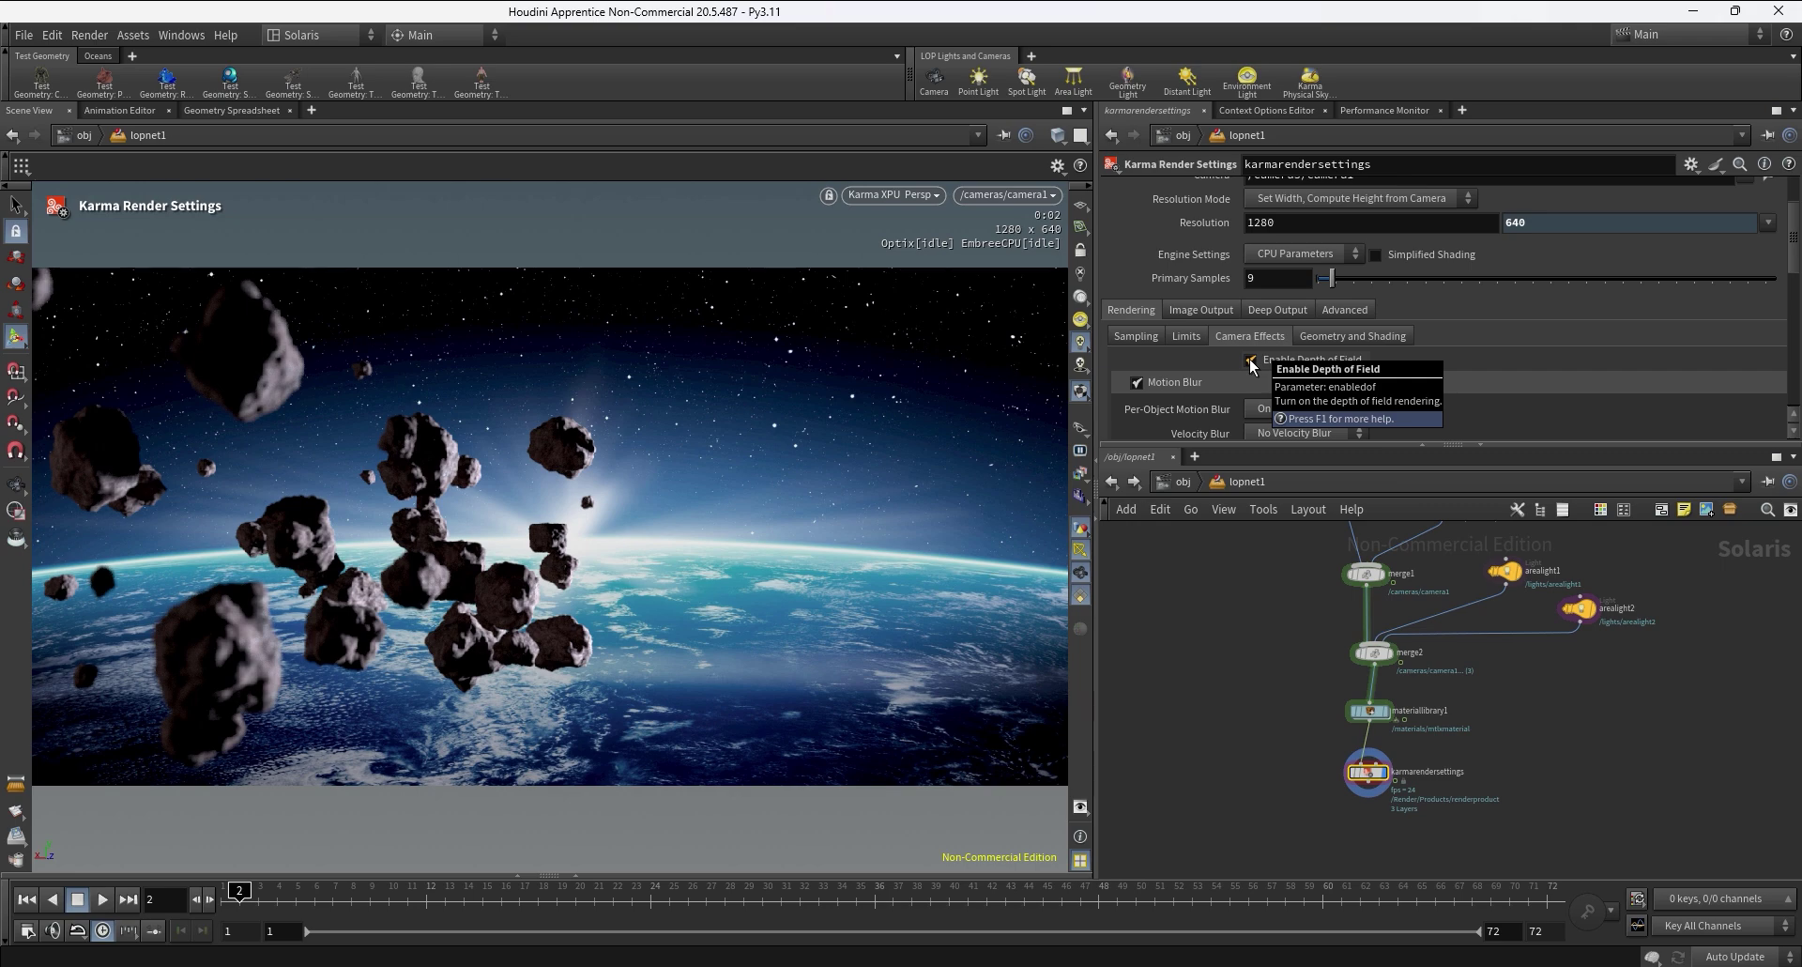
click(1249, 360)
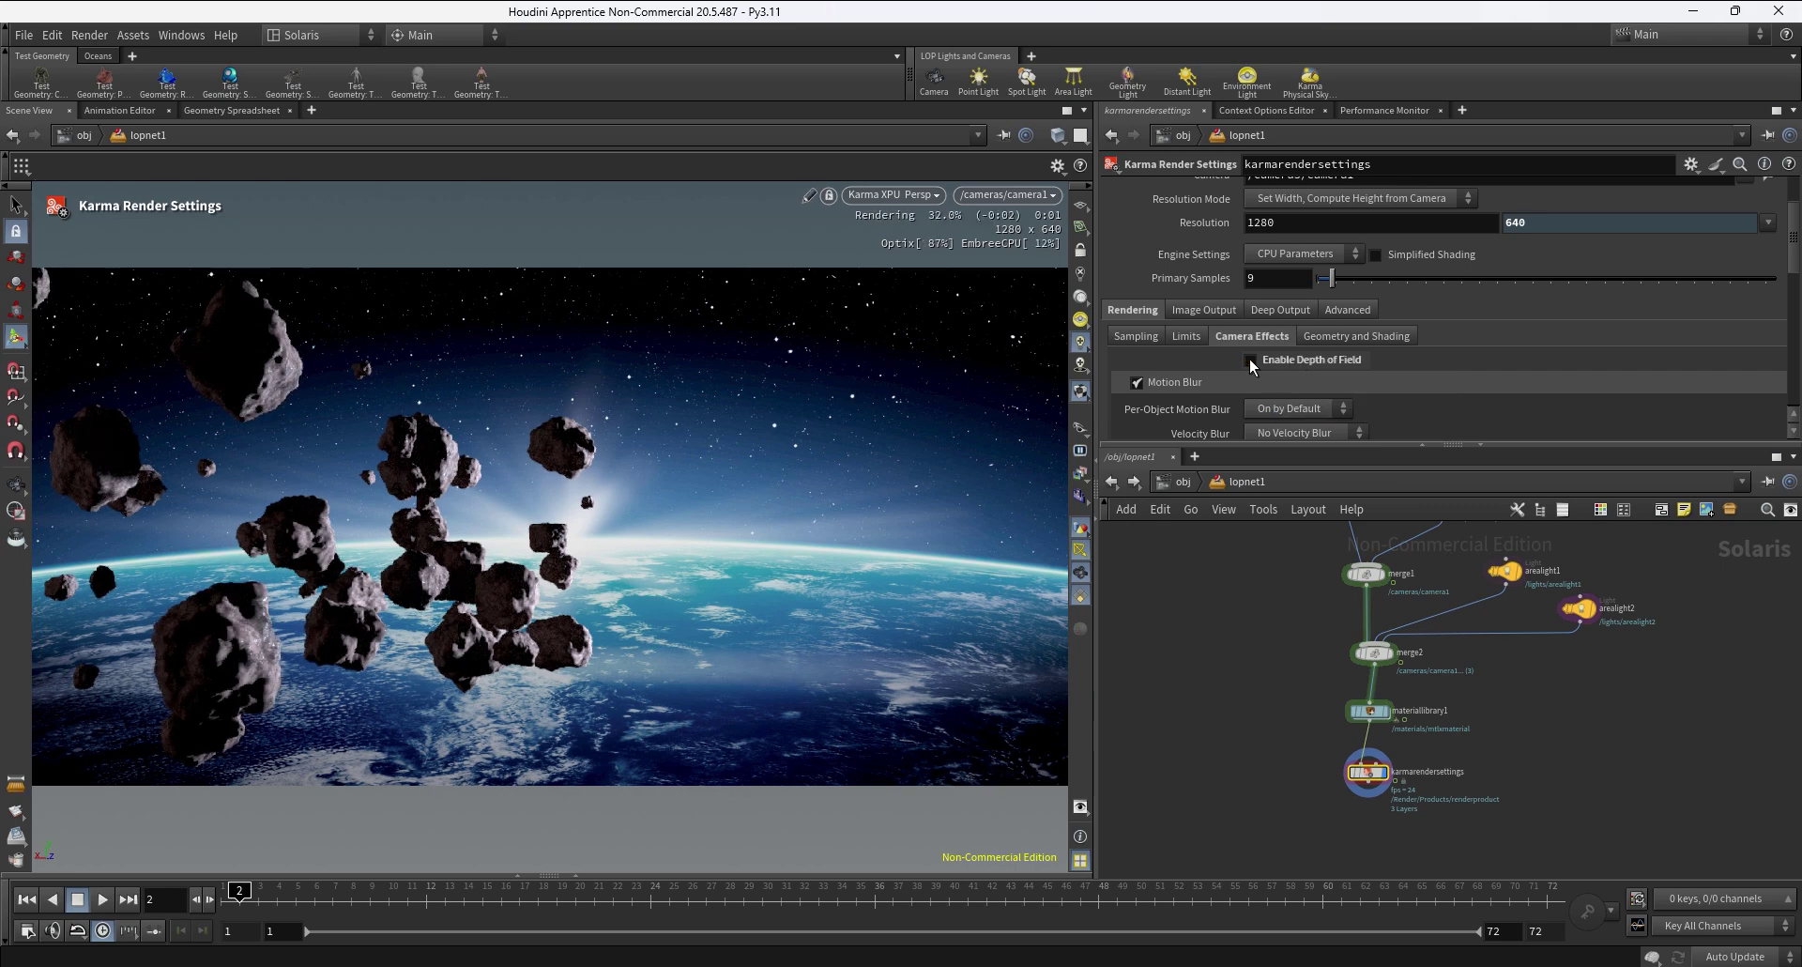
click(1249, 359)
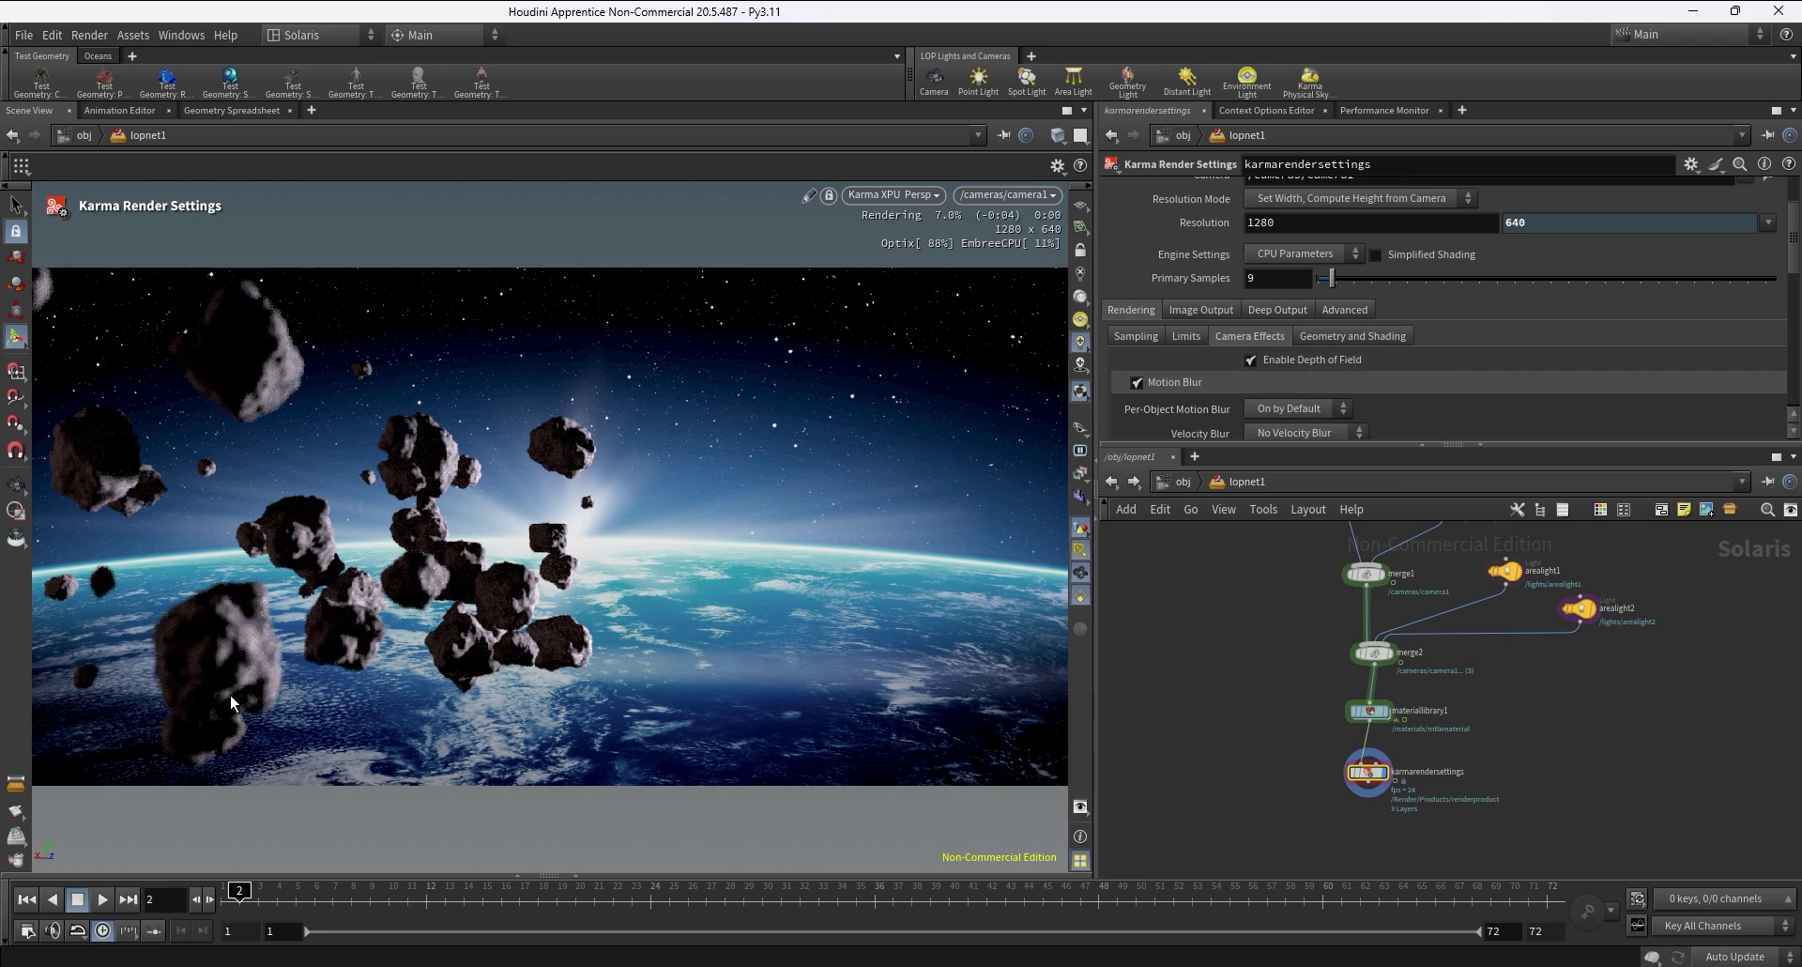
click(1249, 361)
click(1249, 361)
click(1249, 360)
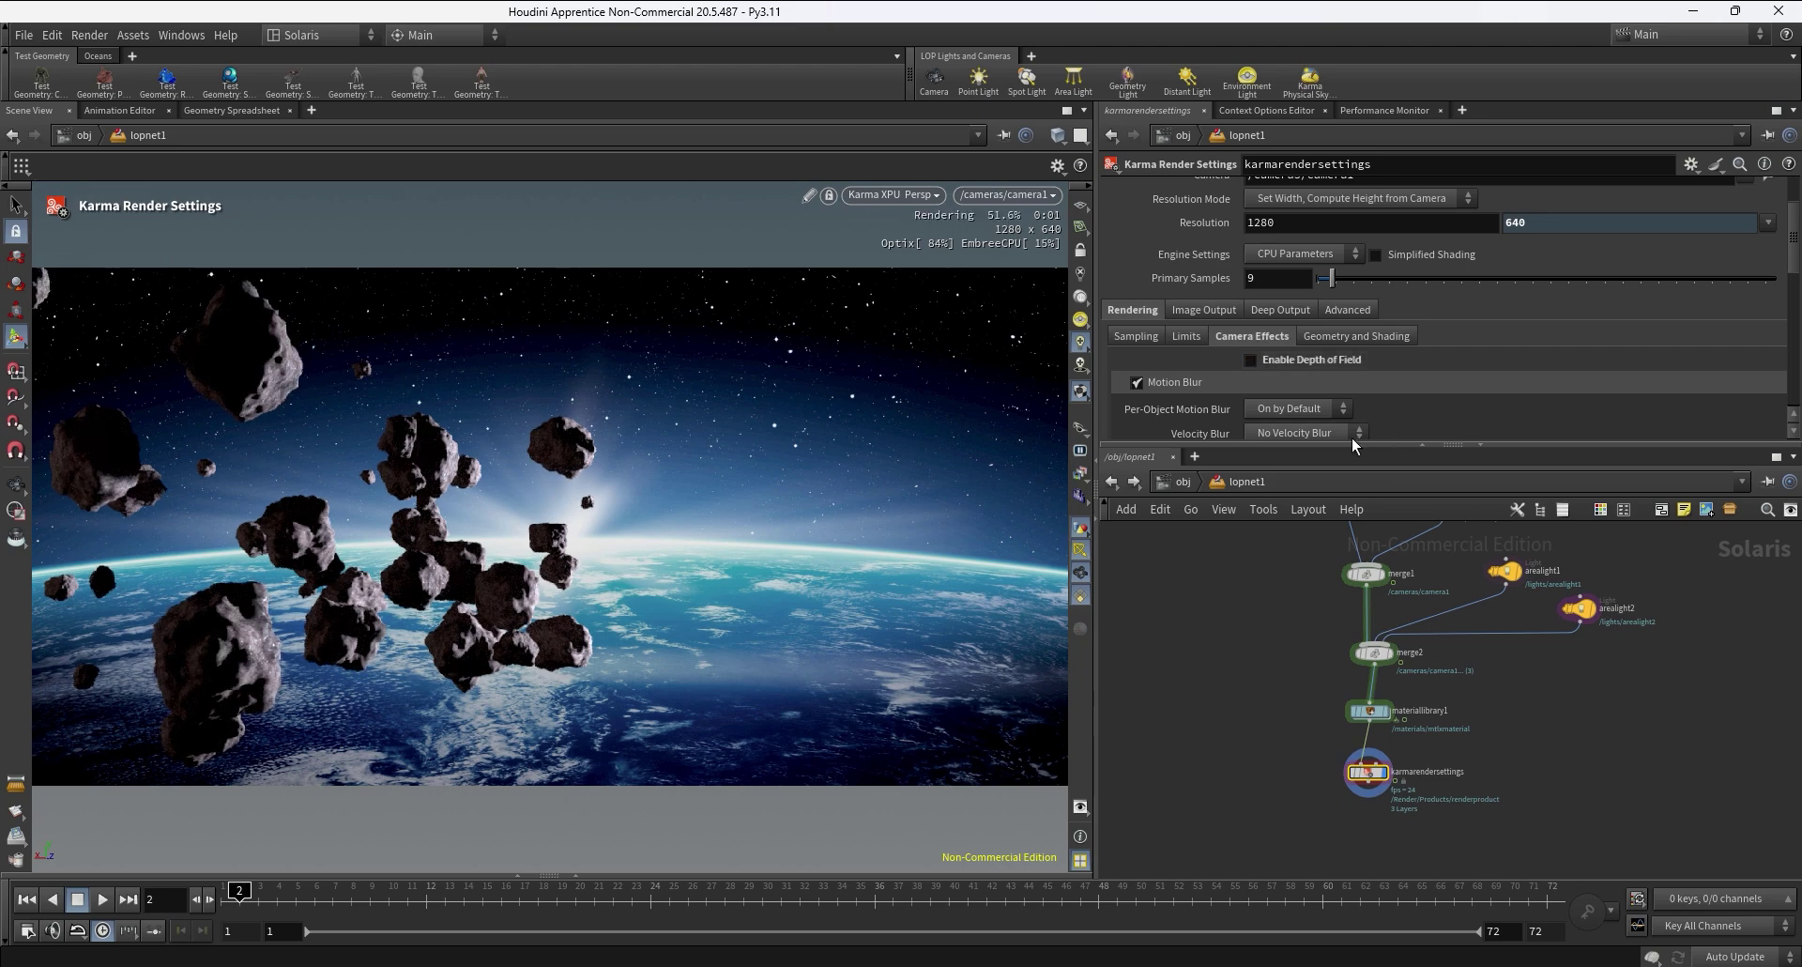
click(1298, 362)
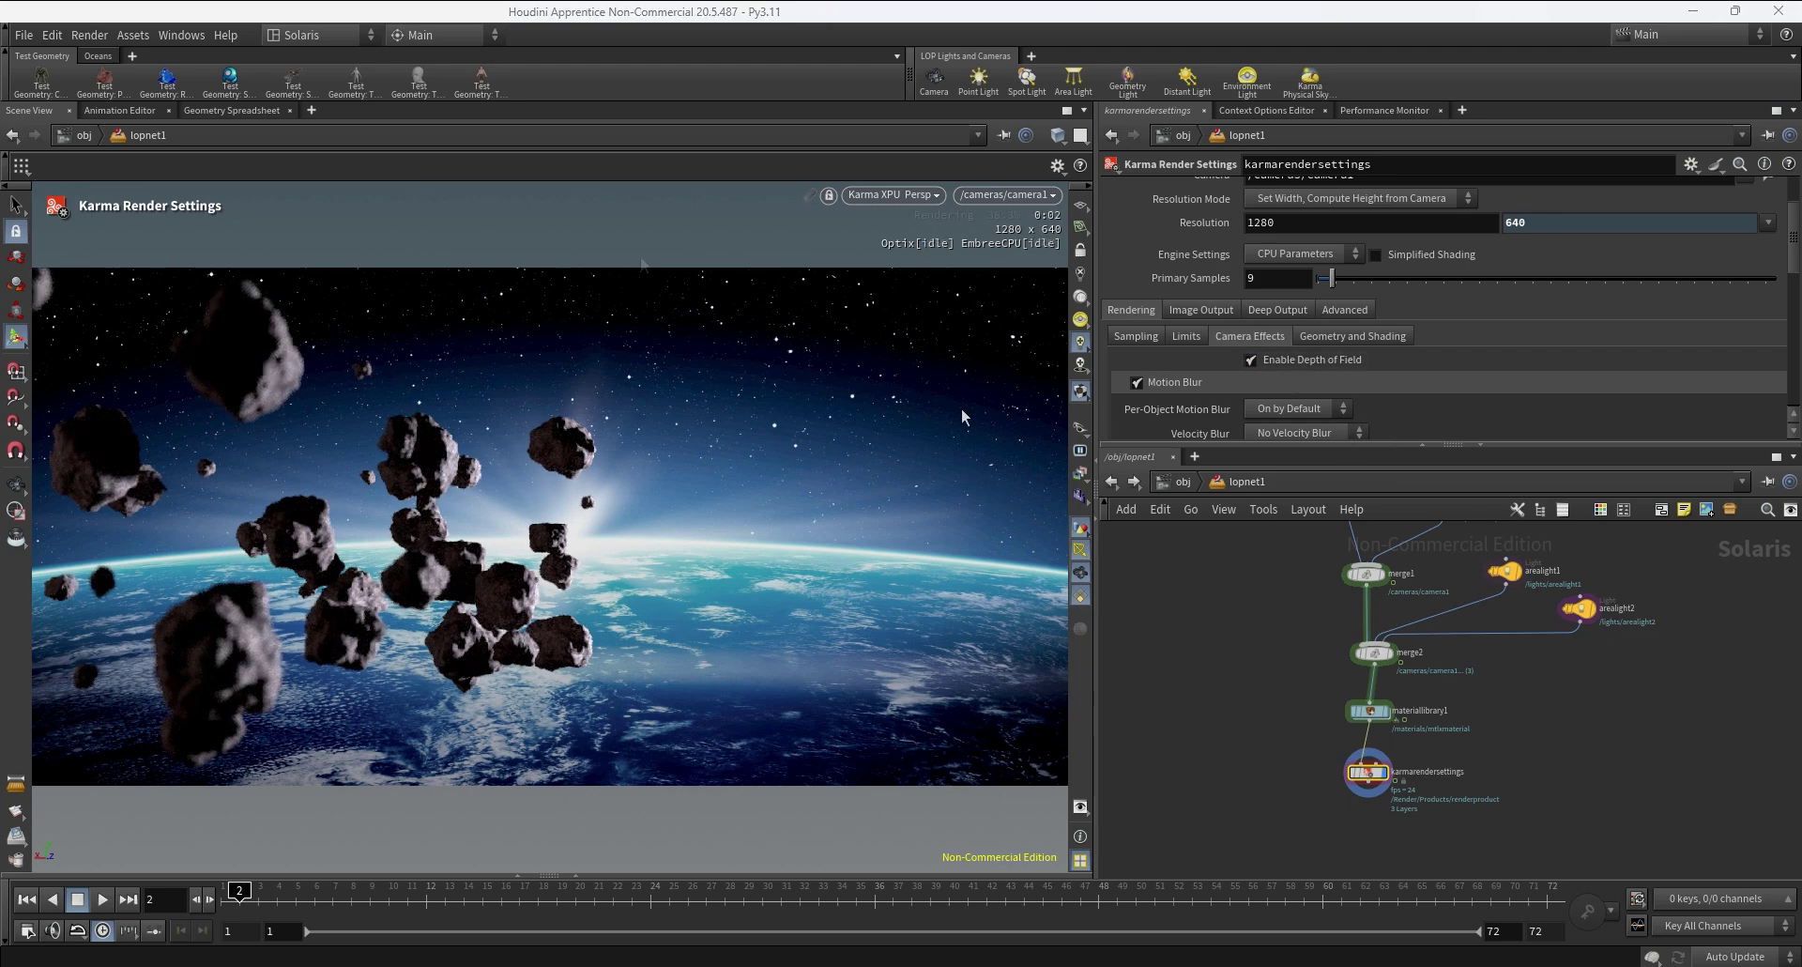